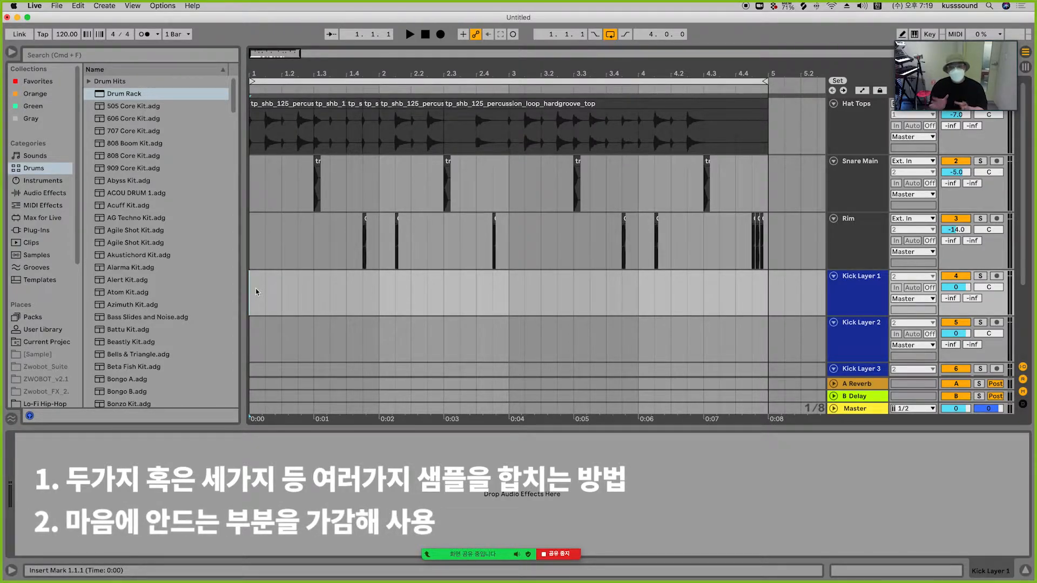
Step: Delete the short tail section at the end of the TRAKGIRL 808 clip on the Samples track
scroll(256, 291, "down", 4)
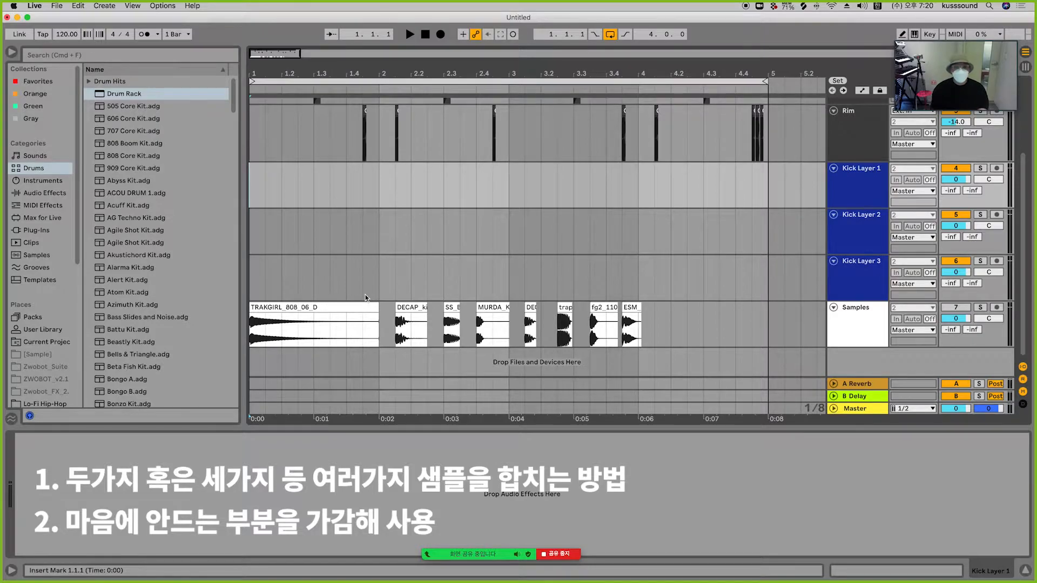
mouse_move(379, 324)
left_mouse_down()
mouse_move(416, 324)
mouse_move(362, 324)
left_mouse_up()
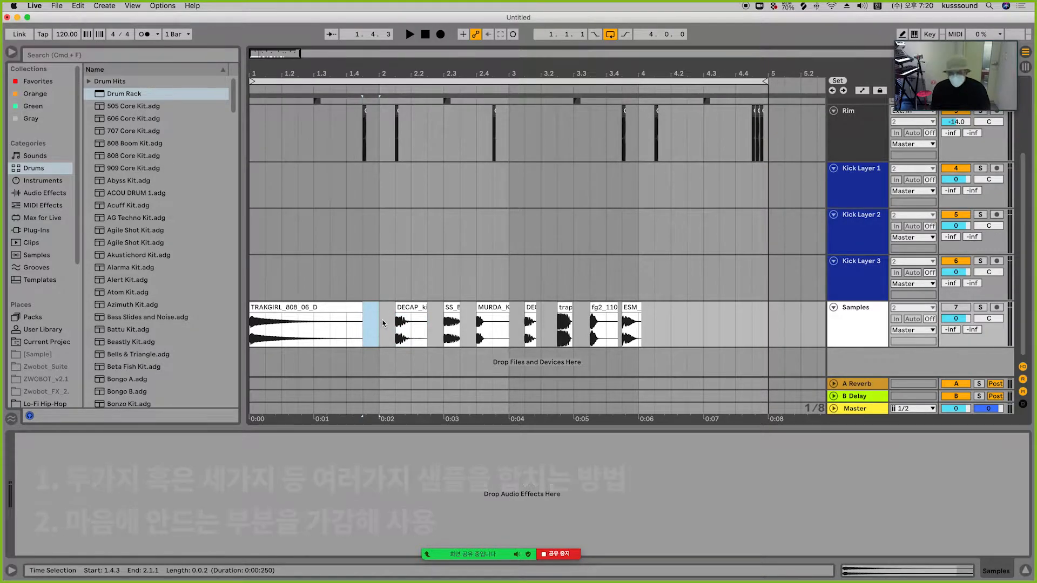
key("Delete")
left_click(383, 327)
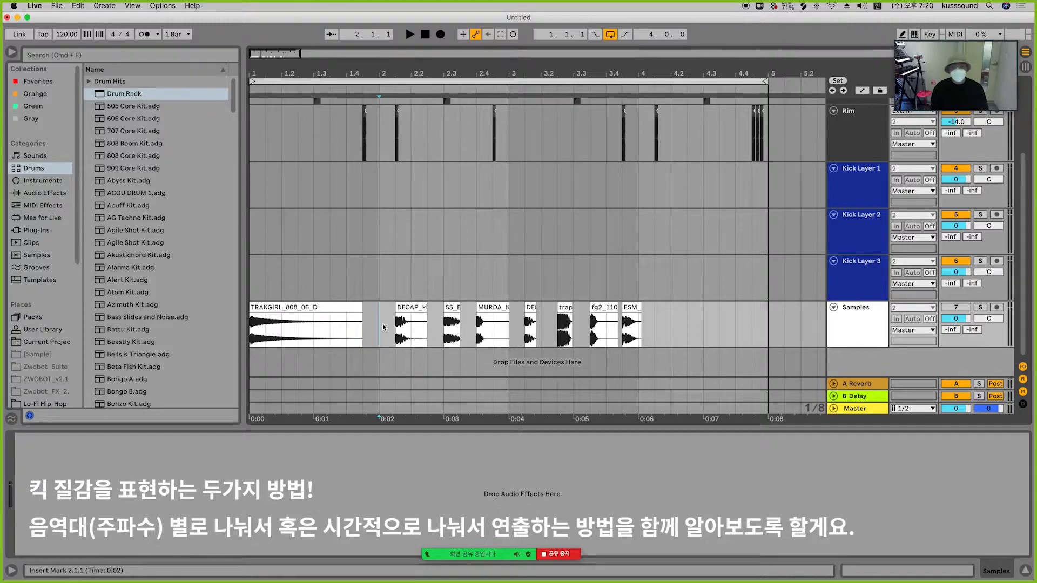
Step: Move the trap kick lowdown clip to the start of Kick Layer 1 and solo that track
left_click_drag(565, 324, 141, 134)
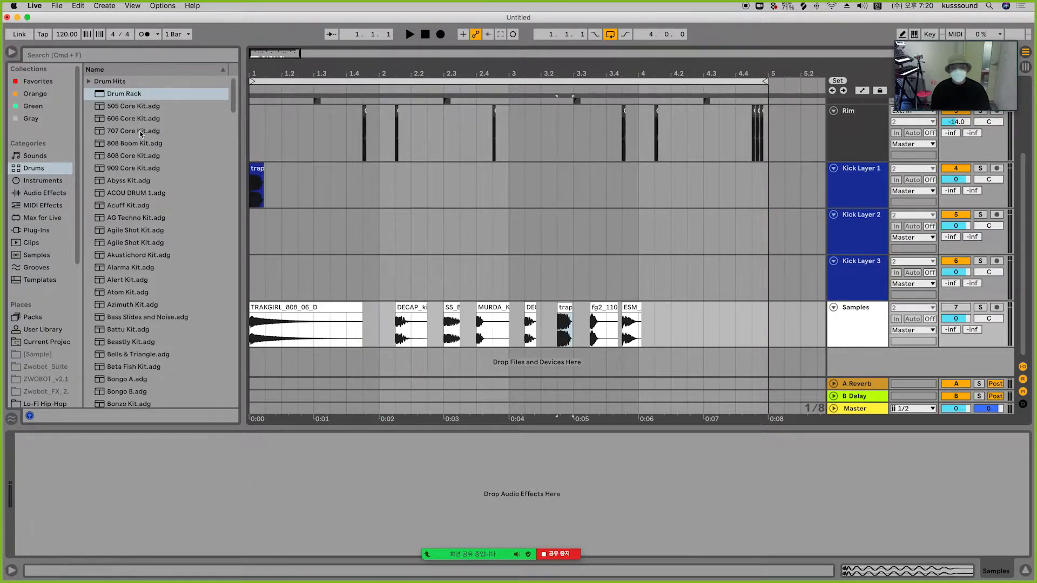
left_click_drag(253, 81, 254, 135)
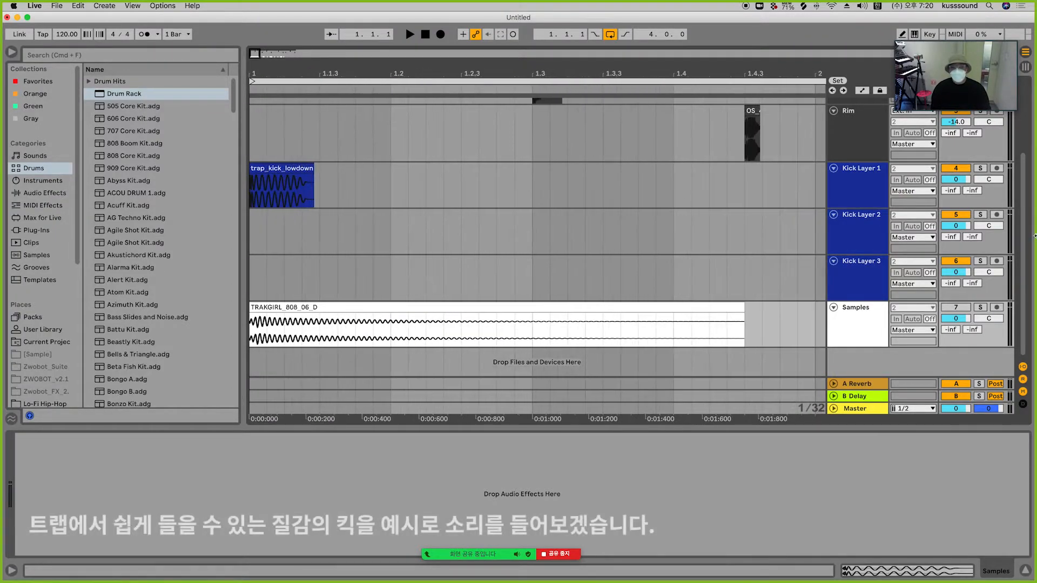
left_click(980, 167)
left_click(282, 171)
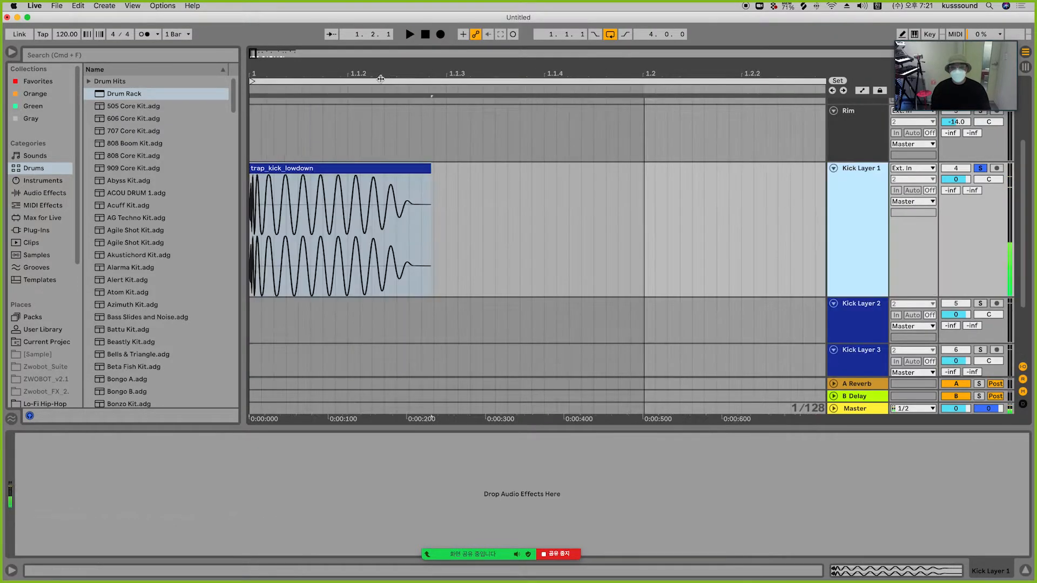
Step: Solo the Samples track and audition the TRAKGIRL 808 and DECAP kick samples
left_click_drag(386, 75, 385, 11)
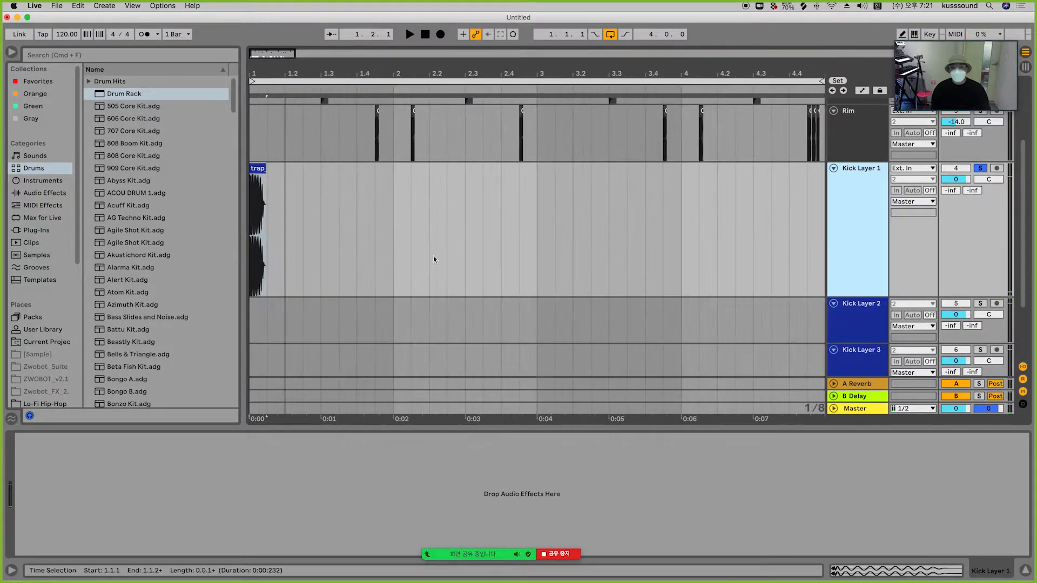
left_click_drag(856, 295, 856, 209)
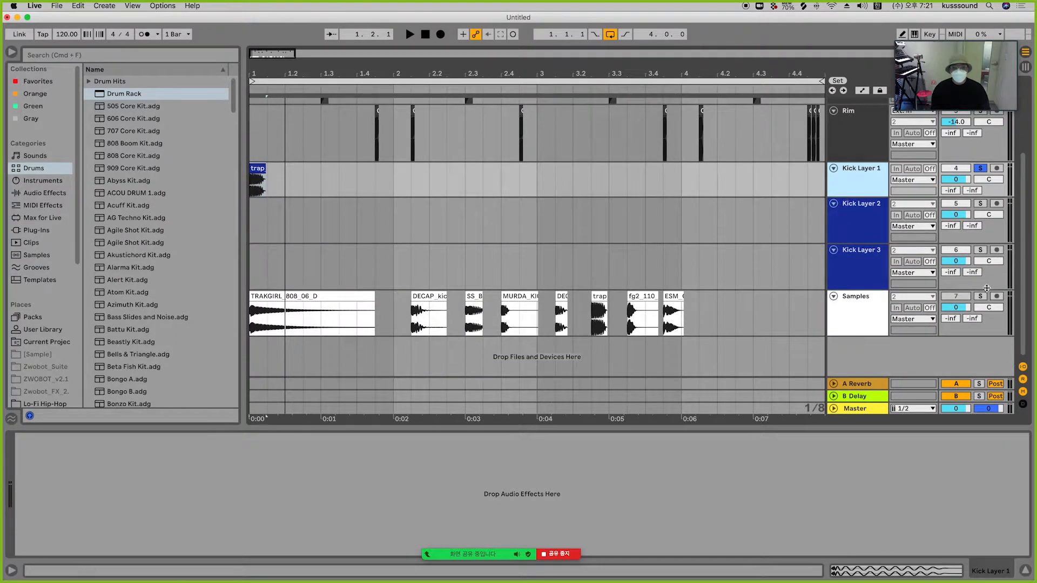
left_click(980, 297)
key("space")
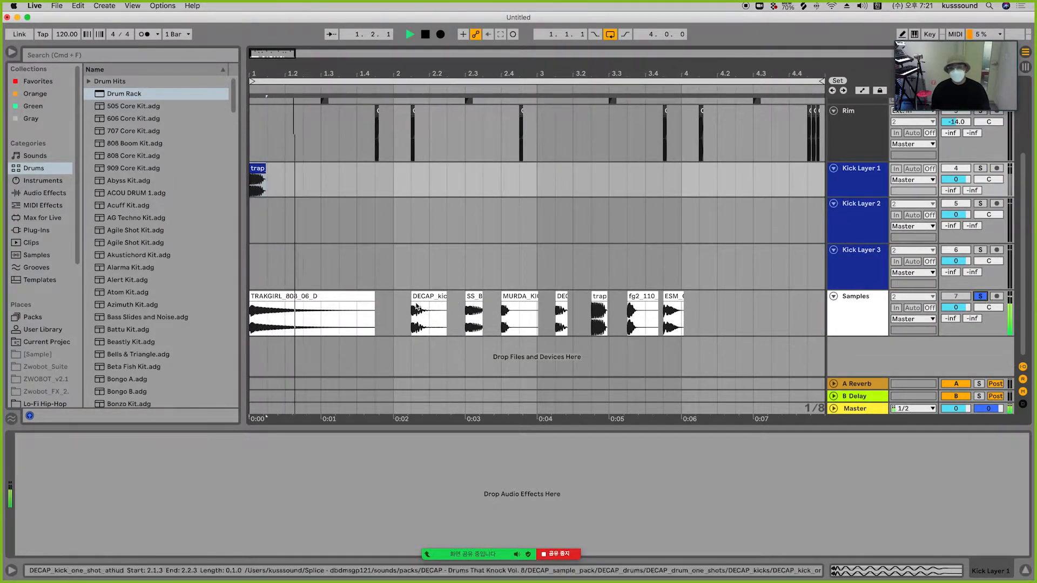
key("space")
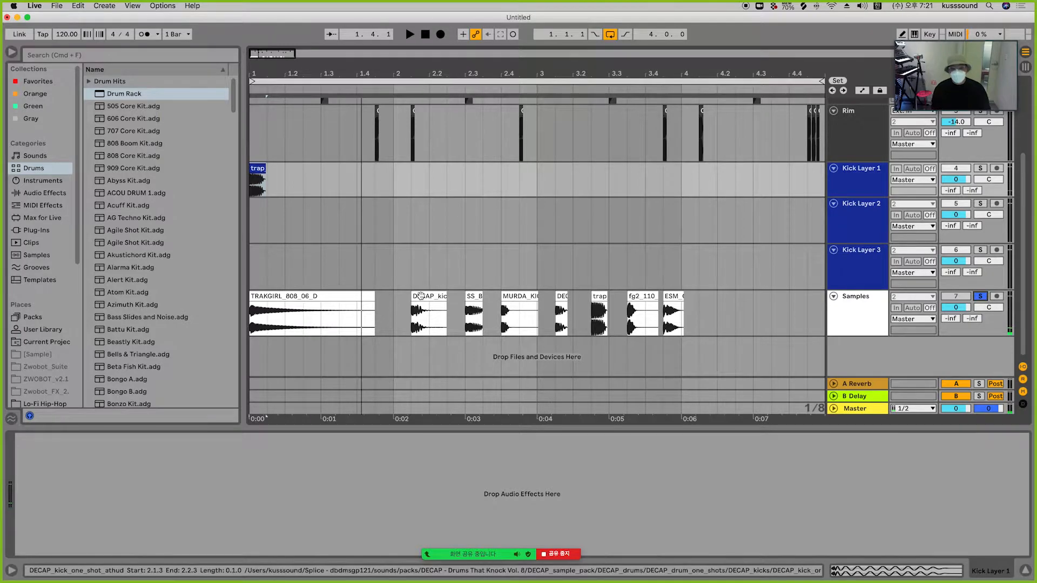
left_click_drag(413, 312, 451, 312)
key("space")
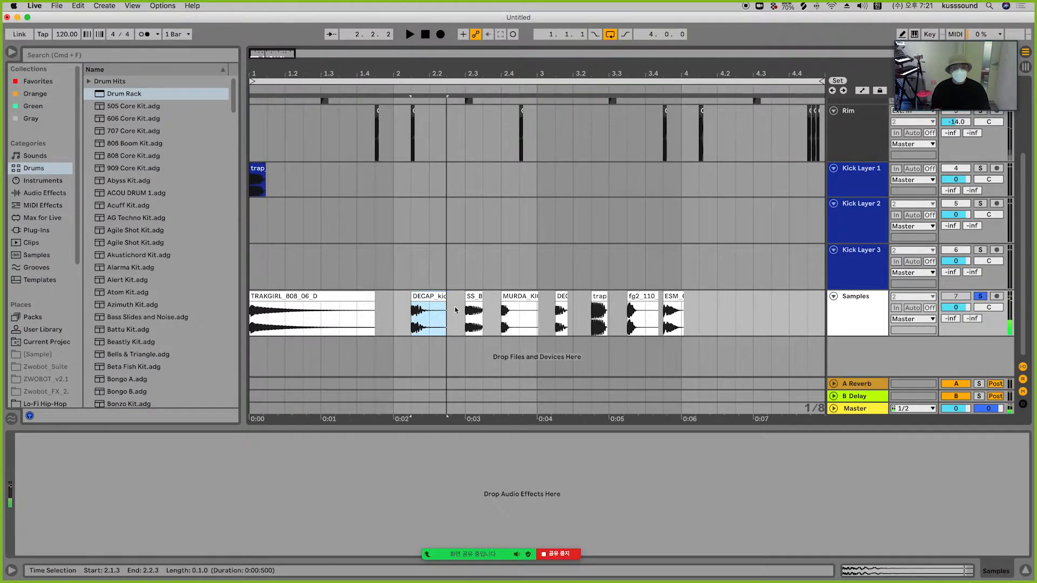
Step: Audition the SS, MURDA, DEC, fg2 and ESM kick samples on the Samples track one by one
left_click(476, 300)
key("space")
key("space")
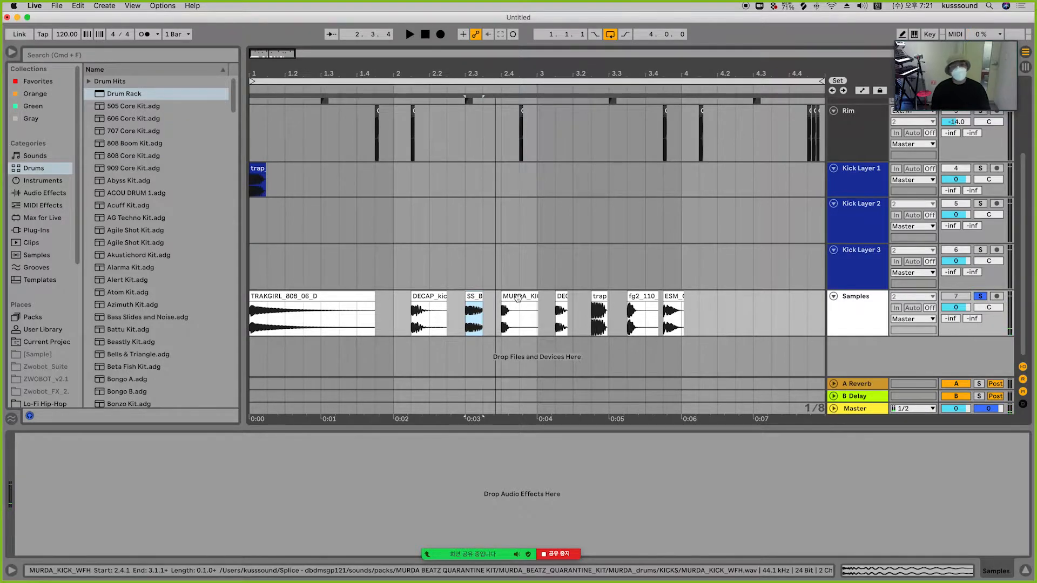
left_click(518, 297)
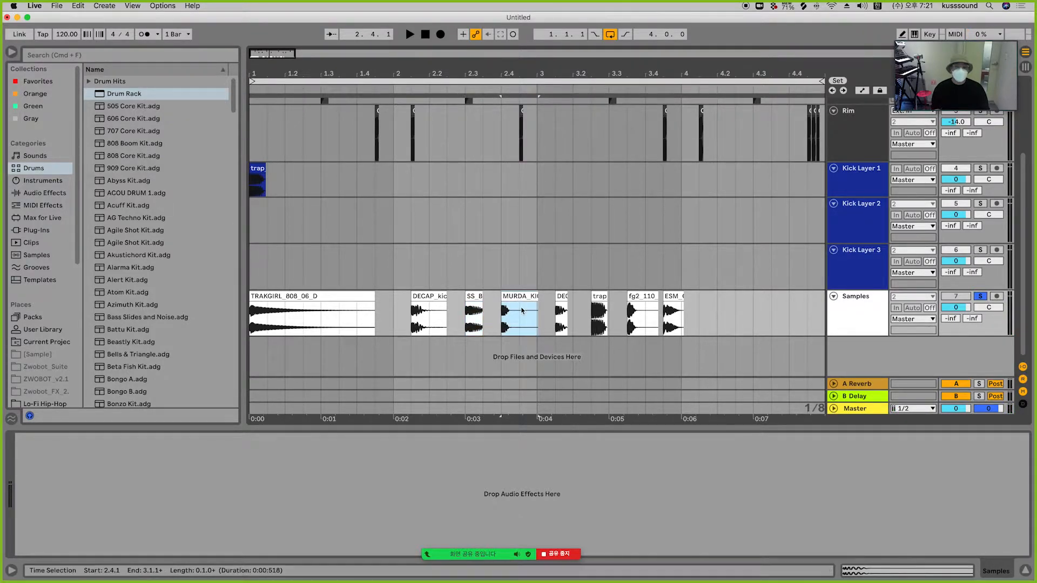
key("space")
key("space")
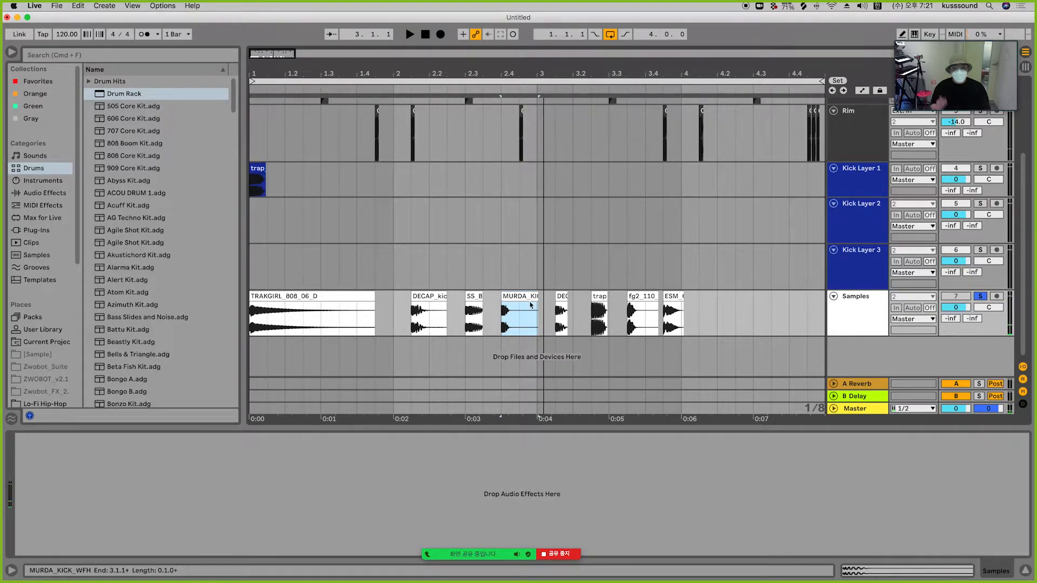
left_click(561, 305)
key("space")
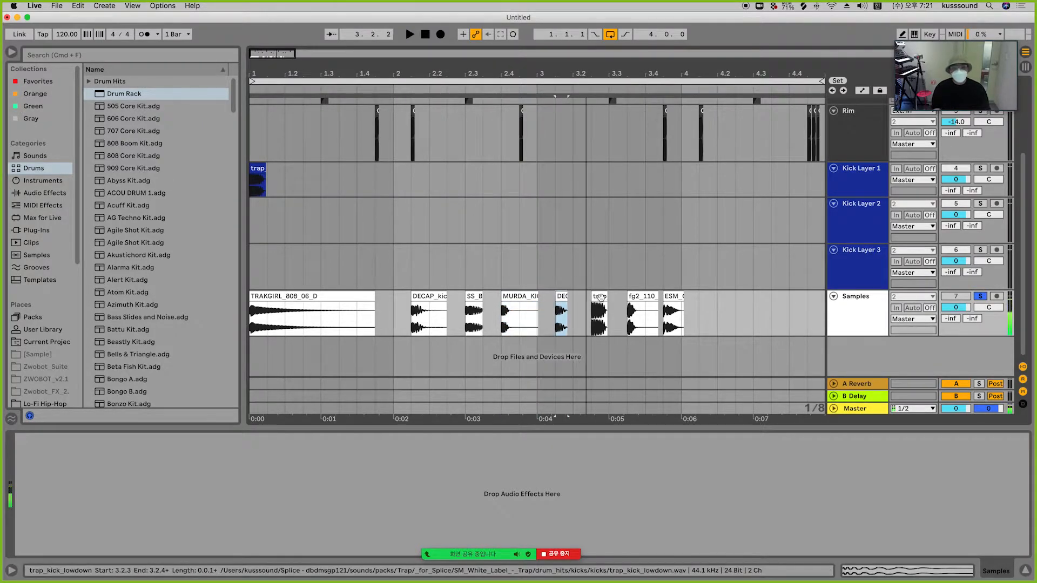
left_click(635, 298)
key("space")
key("space")
left_click(673, 297)
key("space")
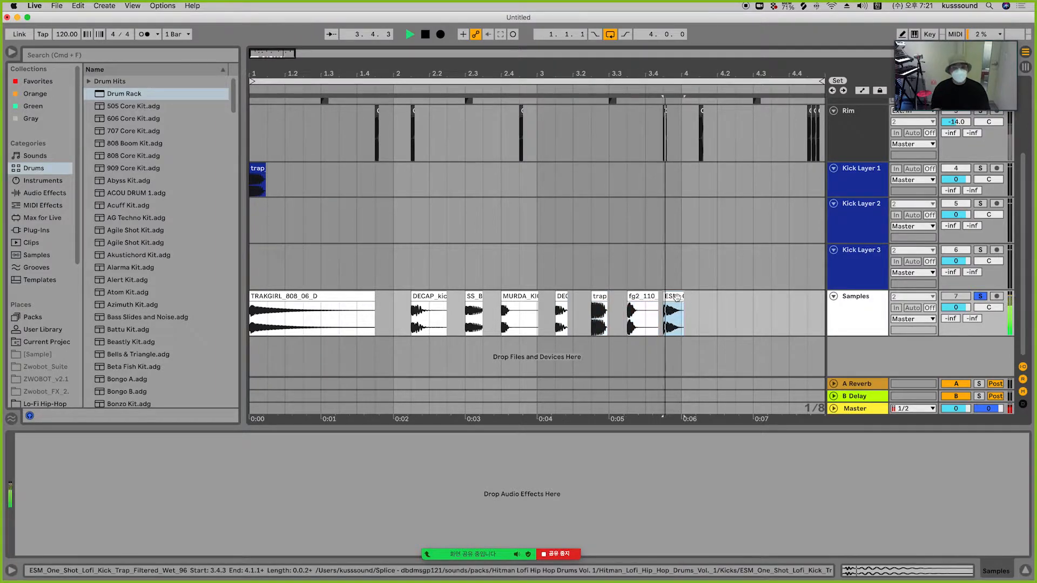
key("space")
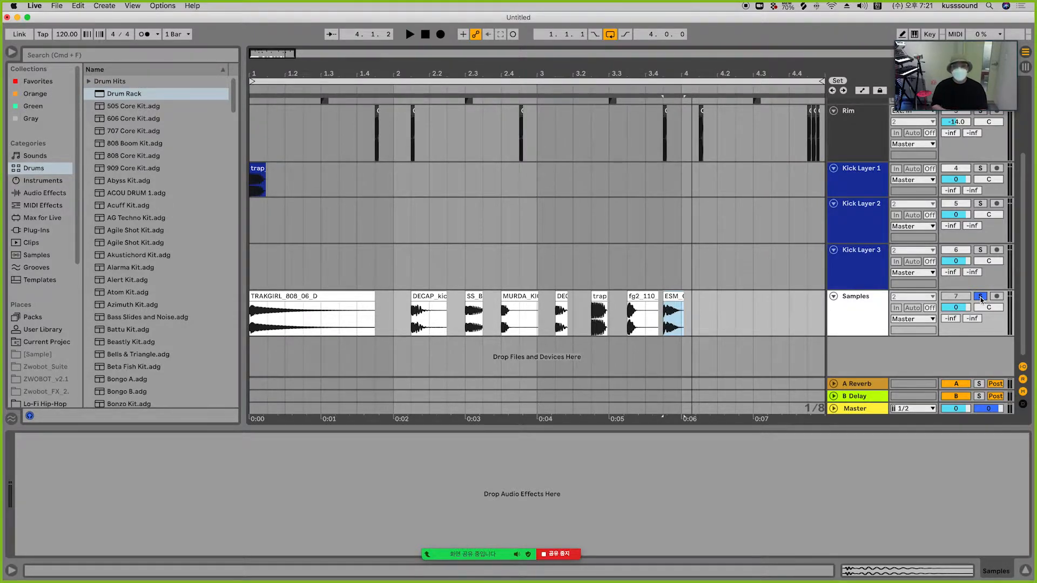
Step: Recolour the trap kick lowdown clip from the clip's colour palette and solo Kick Layer 1
right_click(256, 174)
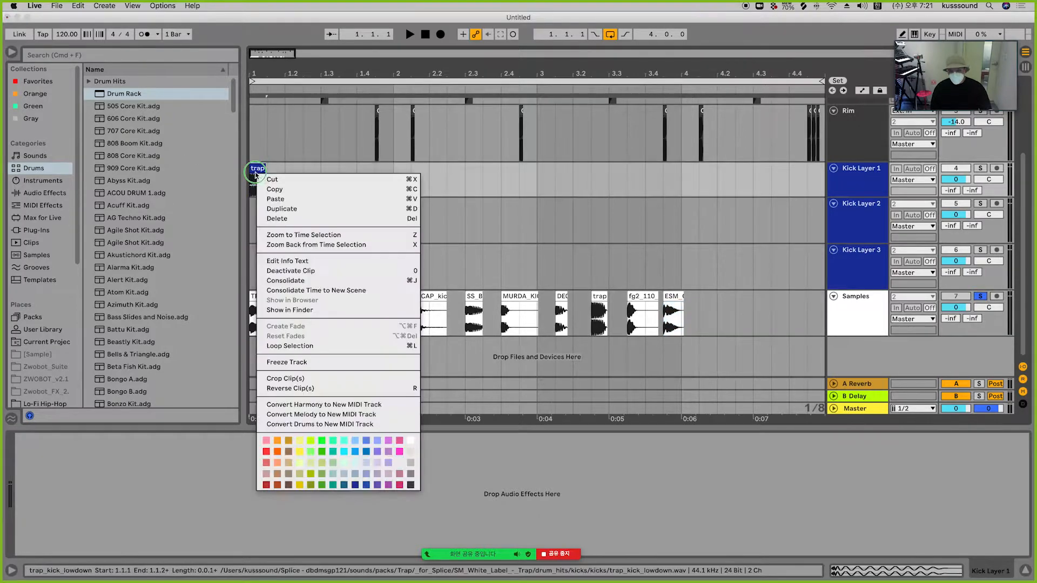
left_click(413, 442)
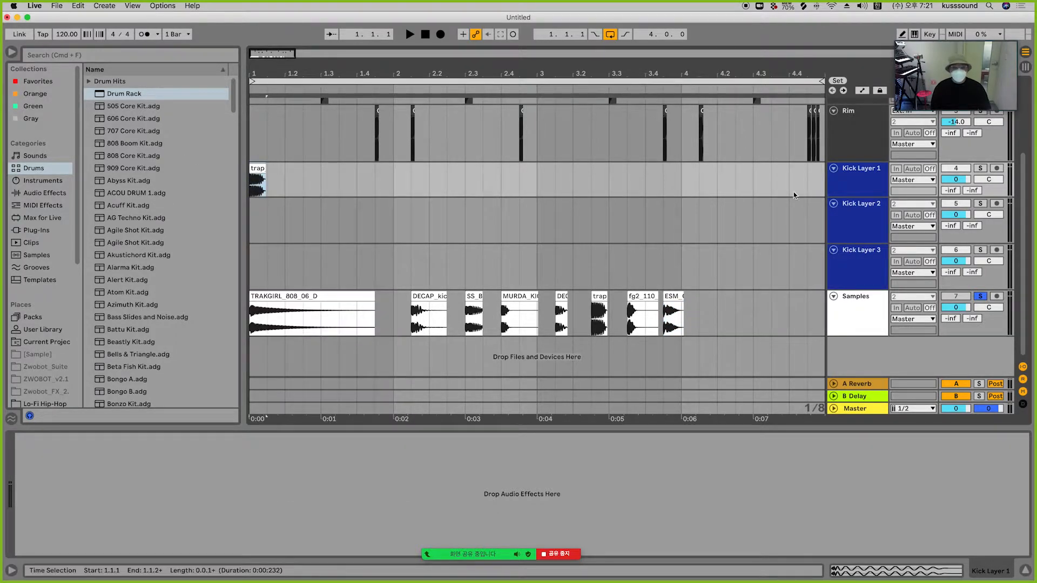
left_click(980, 169)
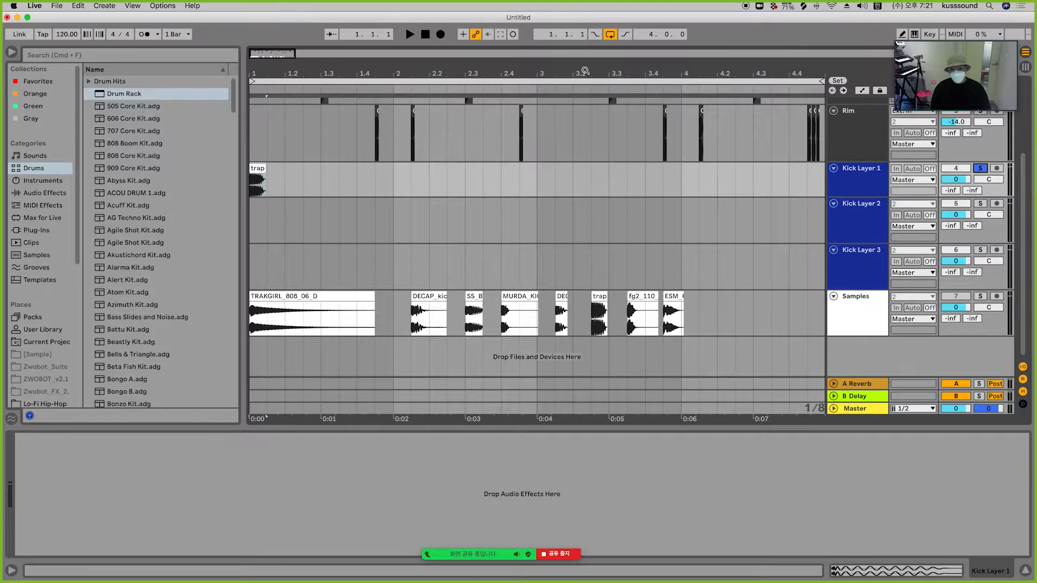
Step: Collapse the Samples track and enlarge the Kick Layer 1 lane around the trap kick waveform
left_click_drag(258, 75, 255, 77)
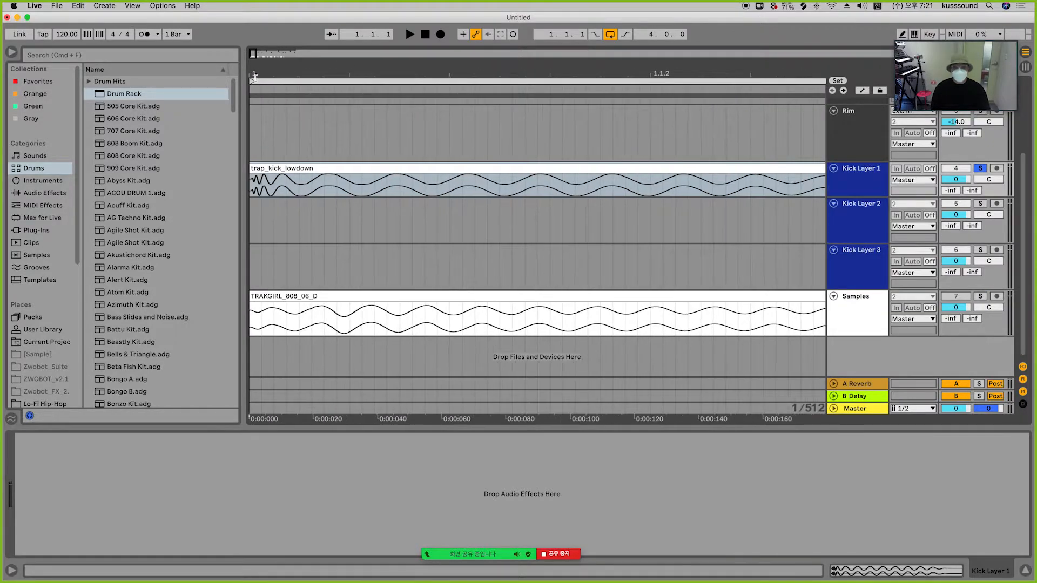
left_click(833, 296)
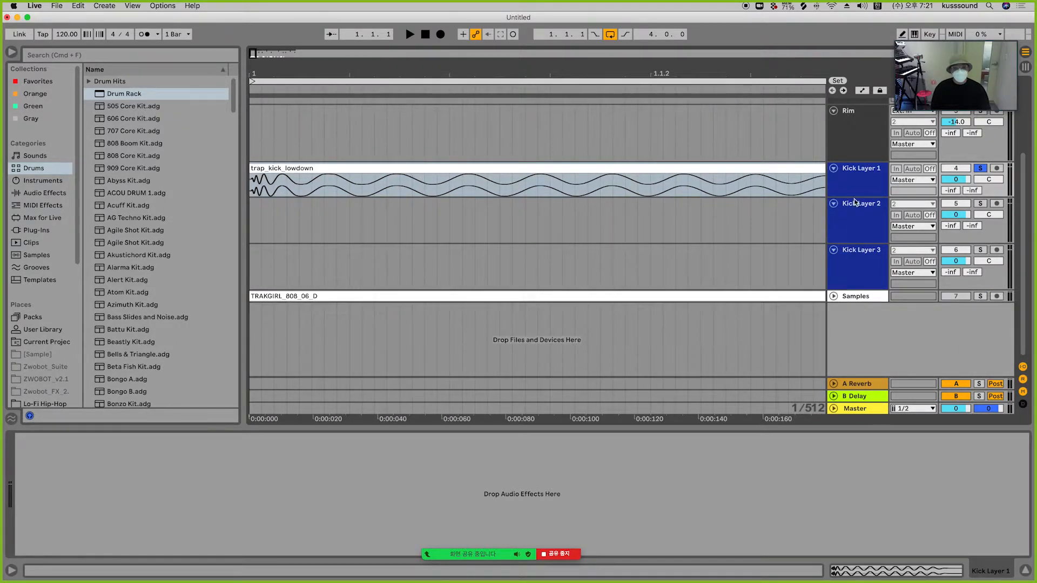
left_click_drag(854, 196, 883, 391)
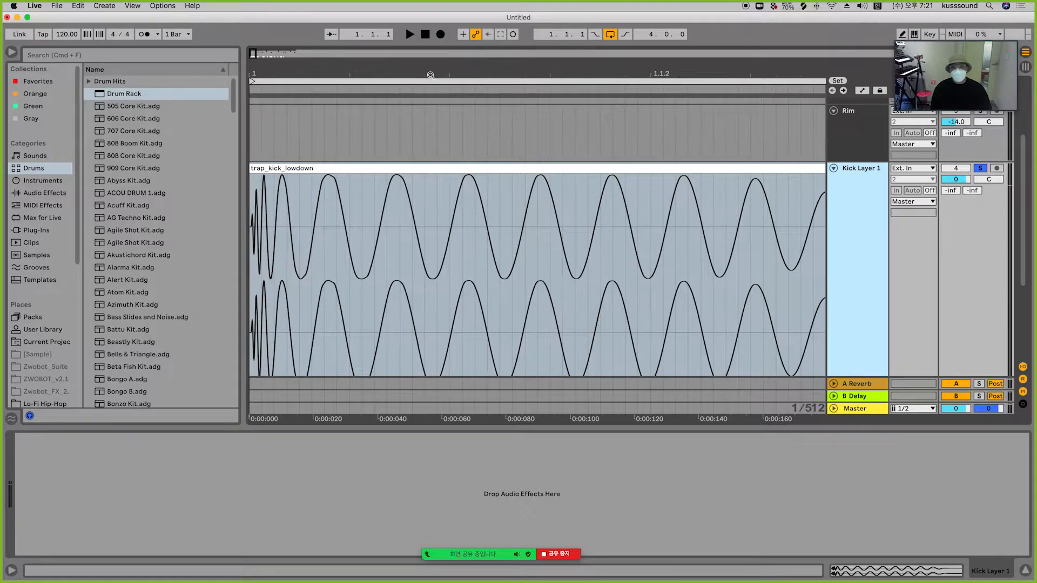
left_click_drag(430, 76, 430, 62)
left_click_drag(355, 75, 356, 62)
left_click(274, 245)
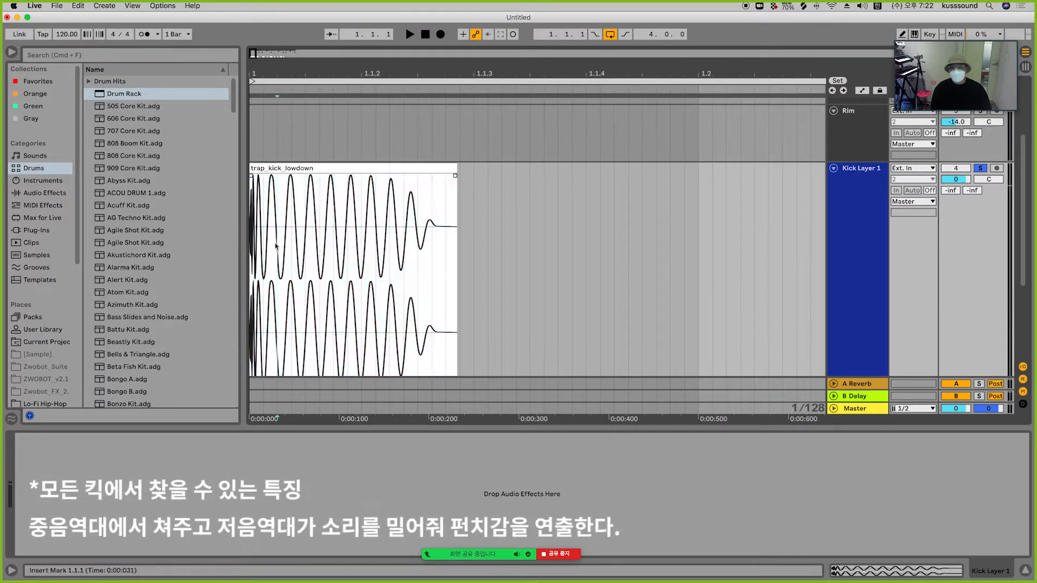
Step: Select the kick's attack and its low body portions of the waveform to compare them
left_click(264, 228)
left_click_drag(265, 228, 501, 231)
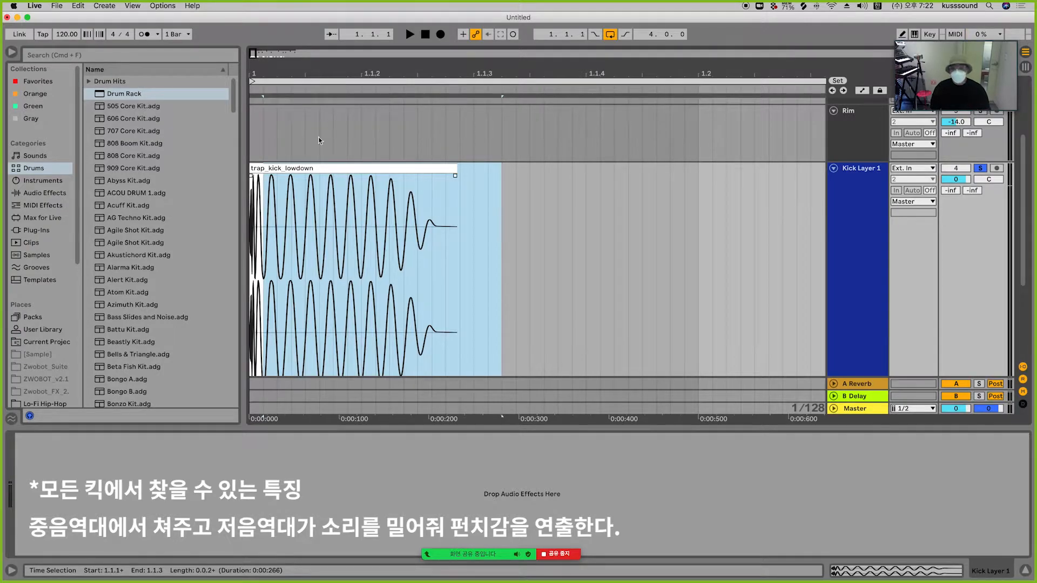
left_click_drag(252, 75, 252, 102)
left_click_drag(286, 256, 226, 259)
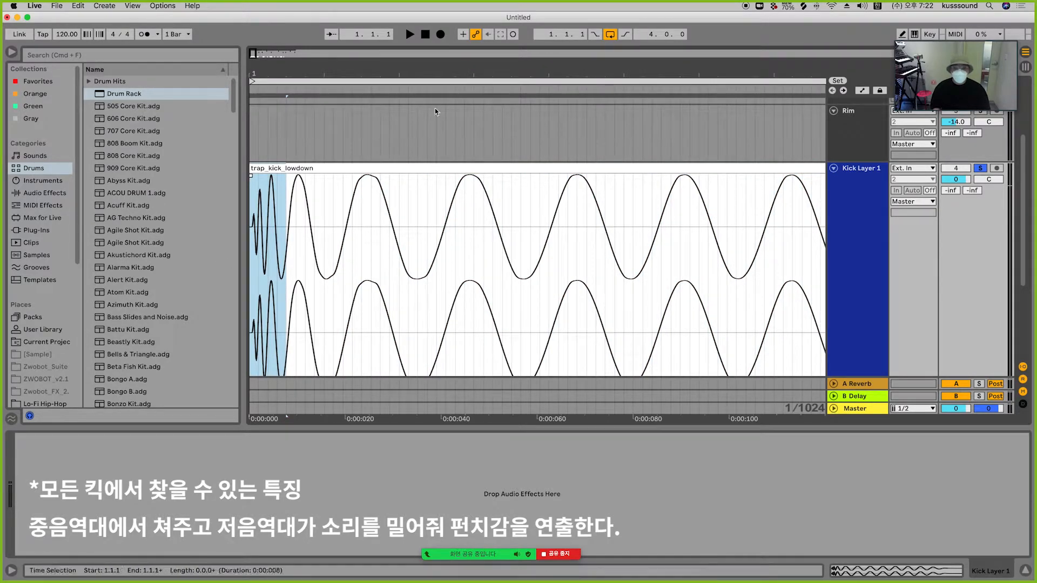
left_click(282, 254)
left_click(248, 256, "shift")
left_click_drag(277, 213, 709, 219)
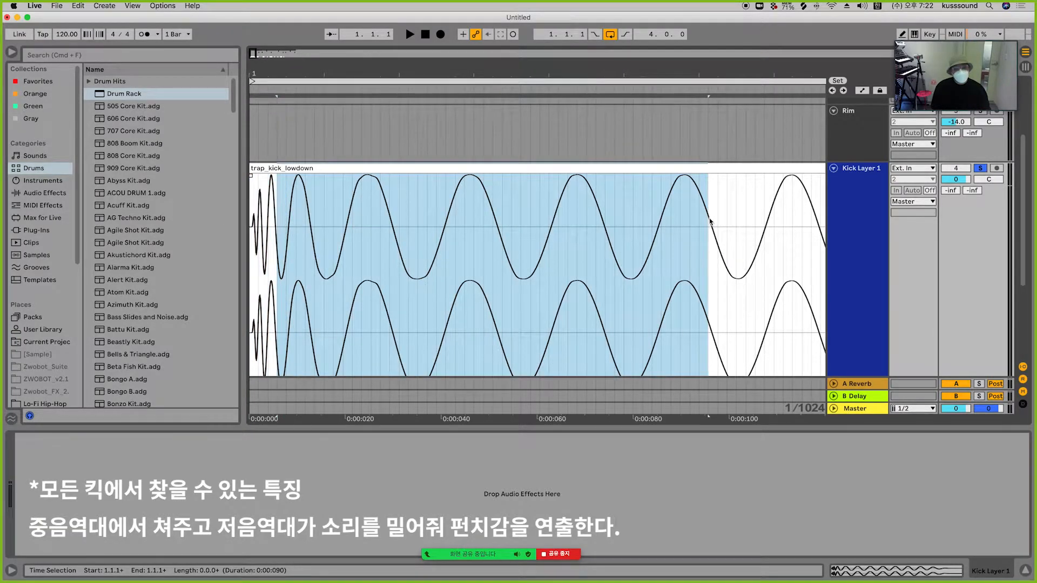
left_click(709, 219)
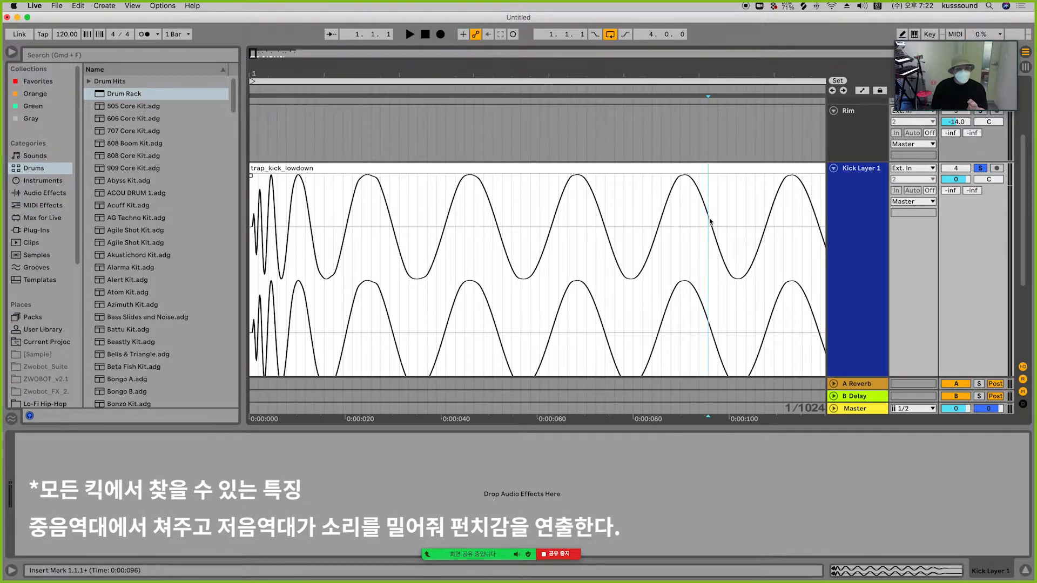
Step: Insert EQ Eight on Kick Layer 1 and play the kick to view its spectrum
left_click(26, 193)
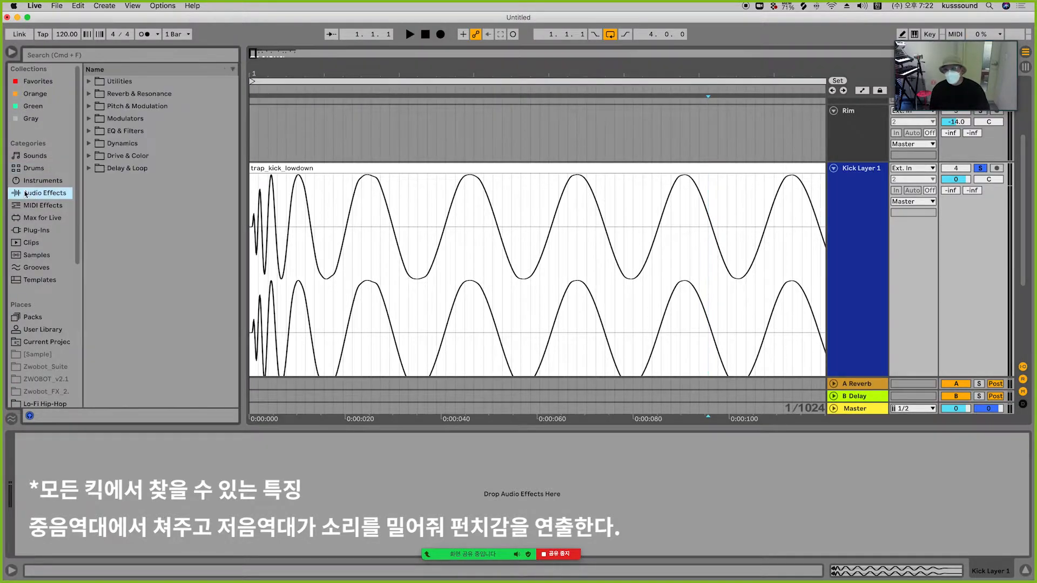
left_click(90, 131)
left_click_drag(128, 156, 853, 233)
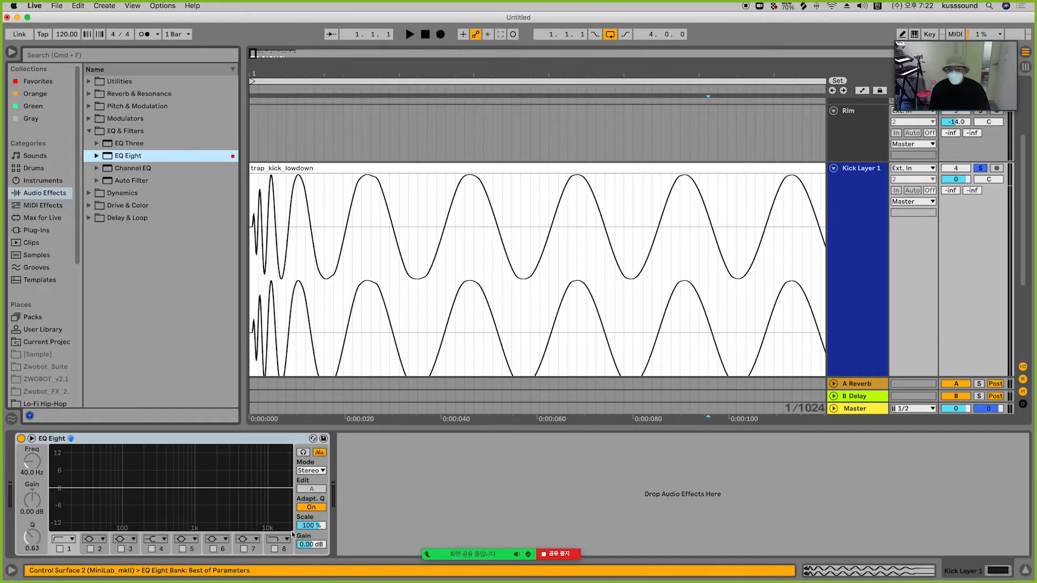
left_click(289, 188)
key("space")
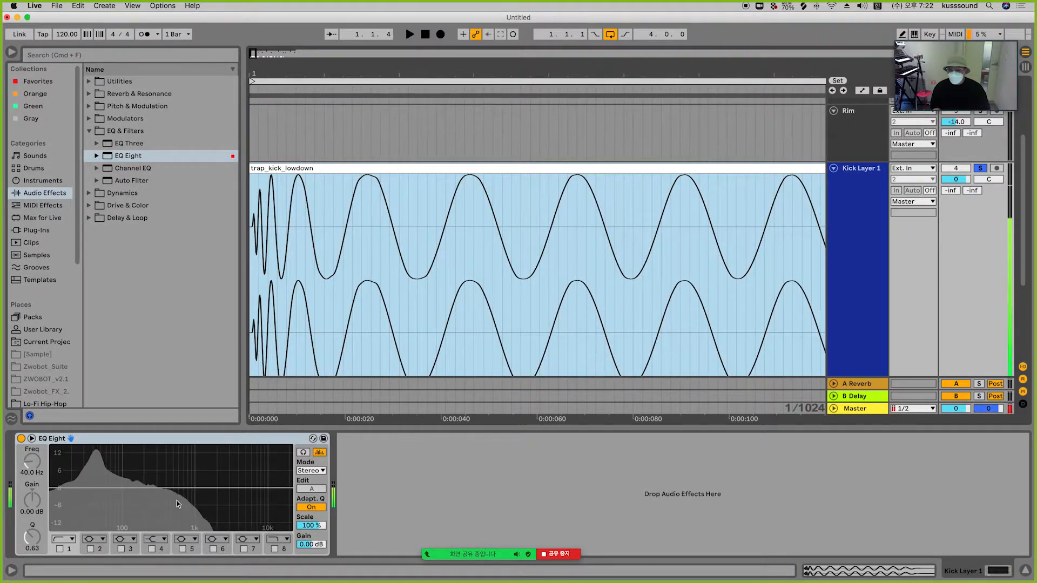
key("space")
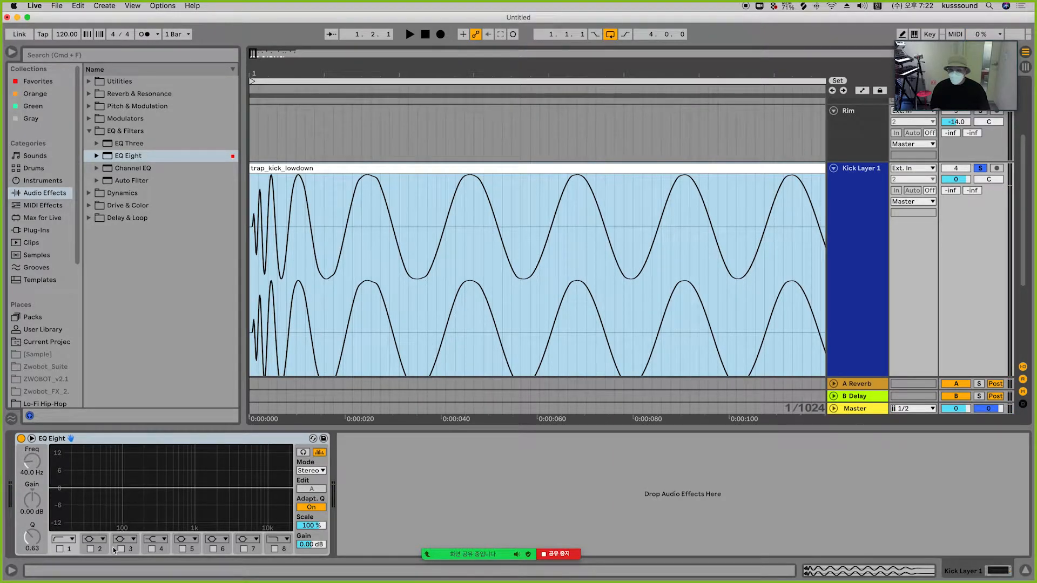
Step: Enable EQ band 3, set its frequency to 100 Hz, and play the kick
left_click(121, 550)
left_click(25, 465)
type("100")
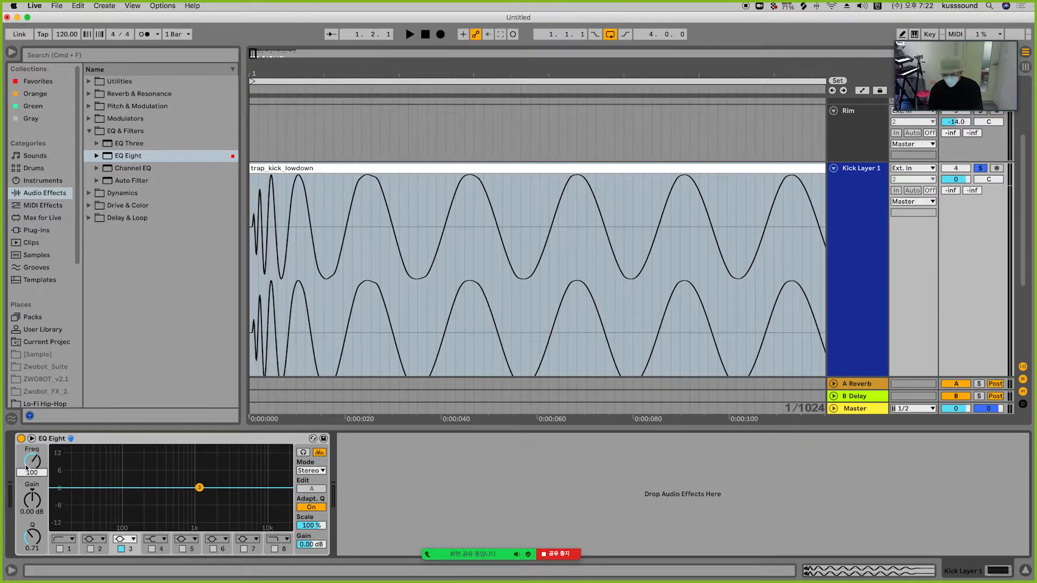
key("Return")
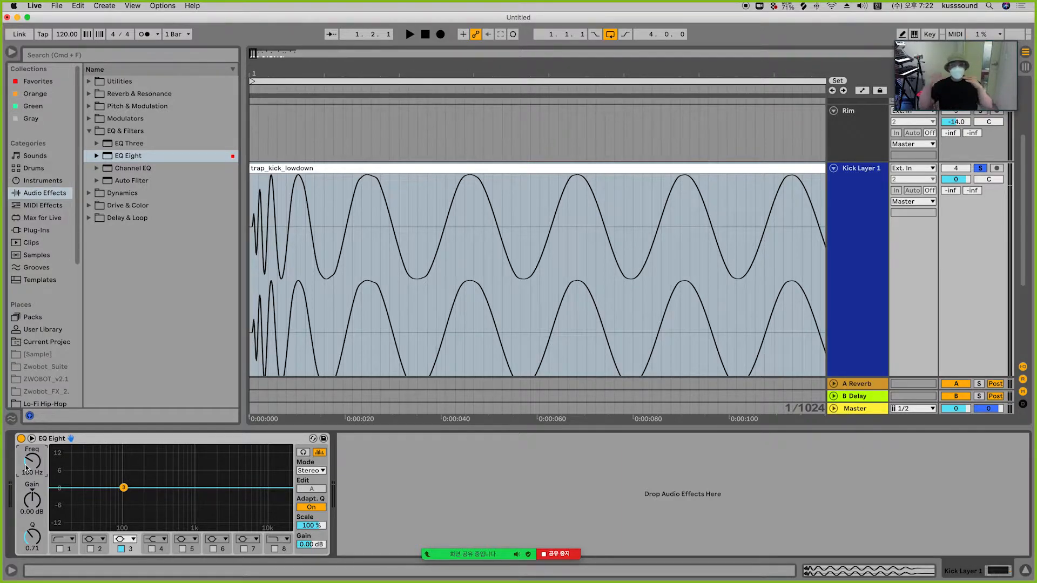
key("space")
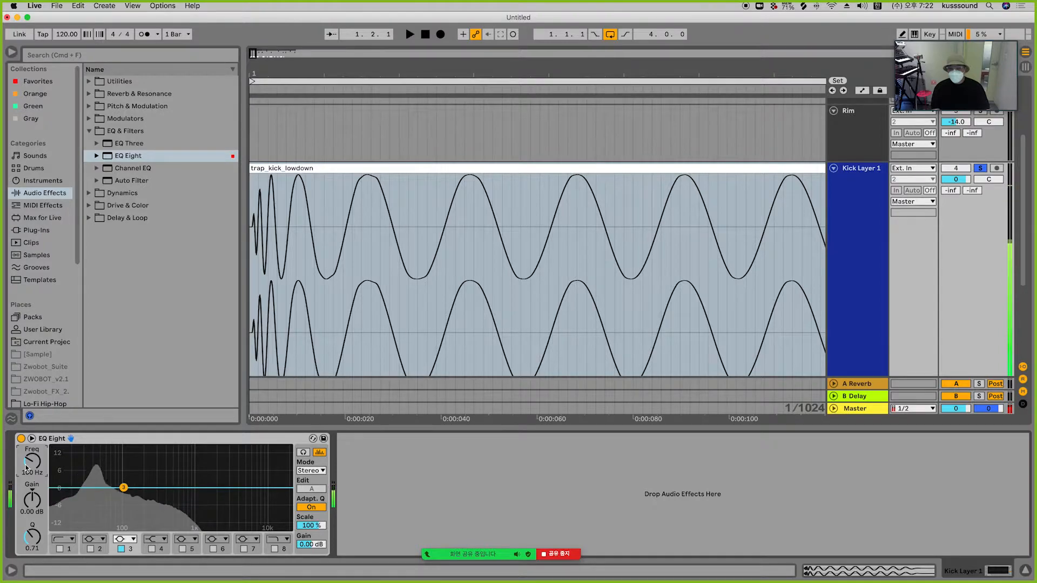
Step: Select the trap kick's attack and then its body section of the waveform to compare them
key("space")
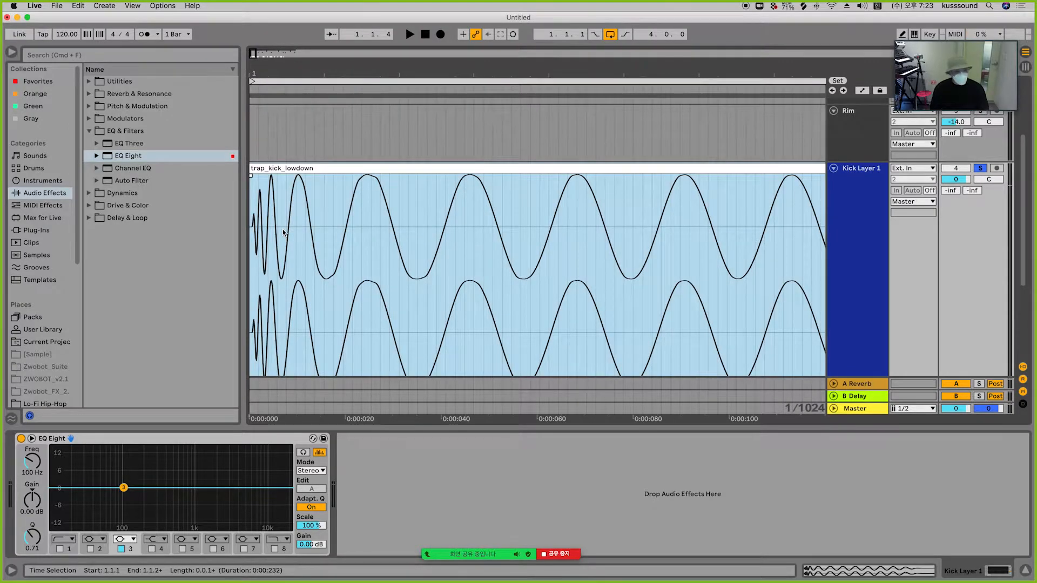
left_click(286, 229)
left_click_drag(286, 229, 241, 226)
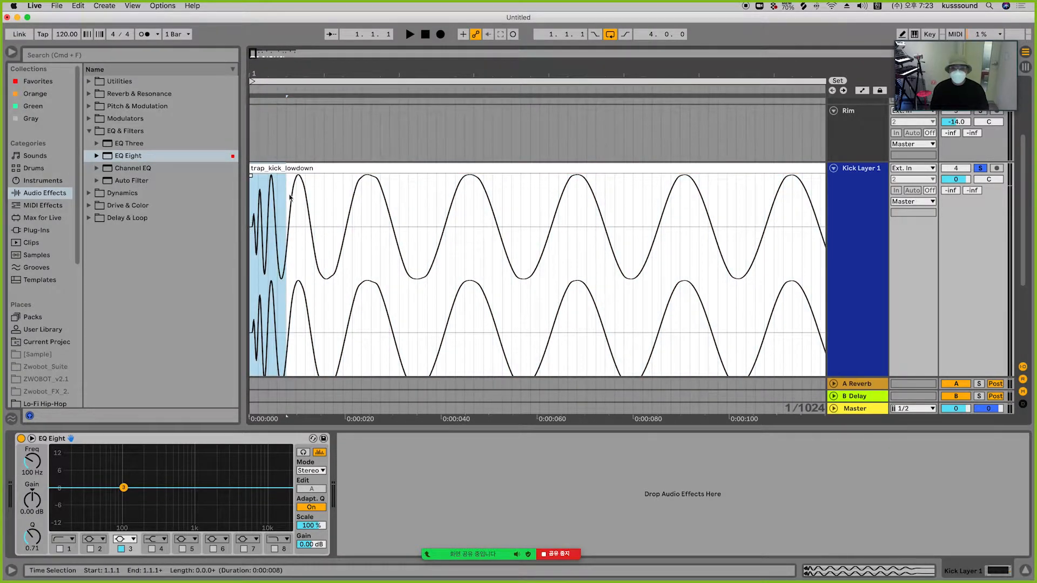
left_click_drag(287, 189, 614, 185)
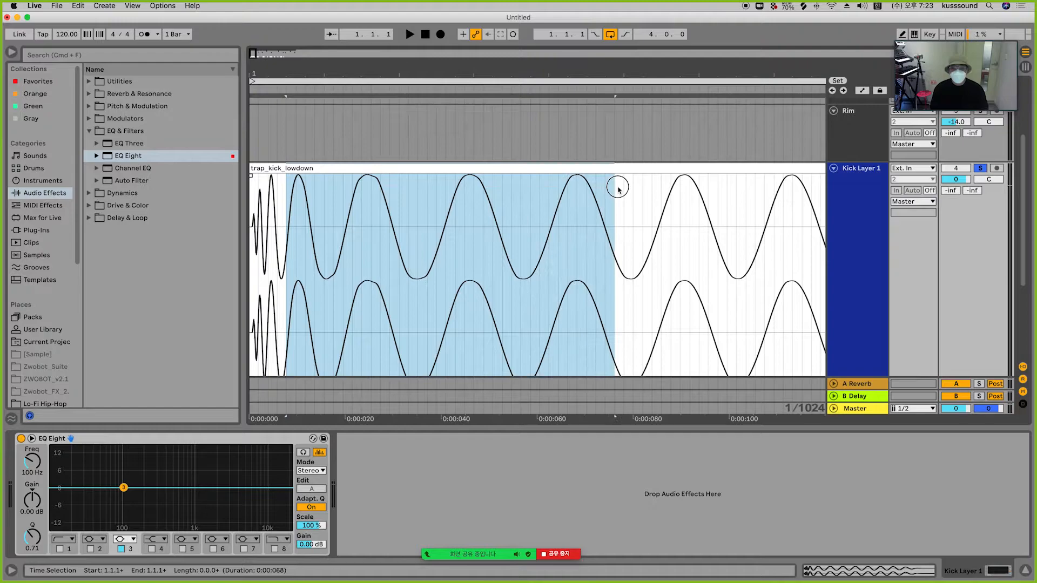
Step: Separate the trap kick's body from its attack and move the body later in the Kick Layer 1 lane
left_click_drag(542, 75, 534, 16)
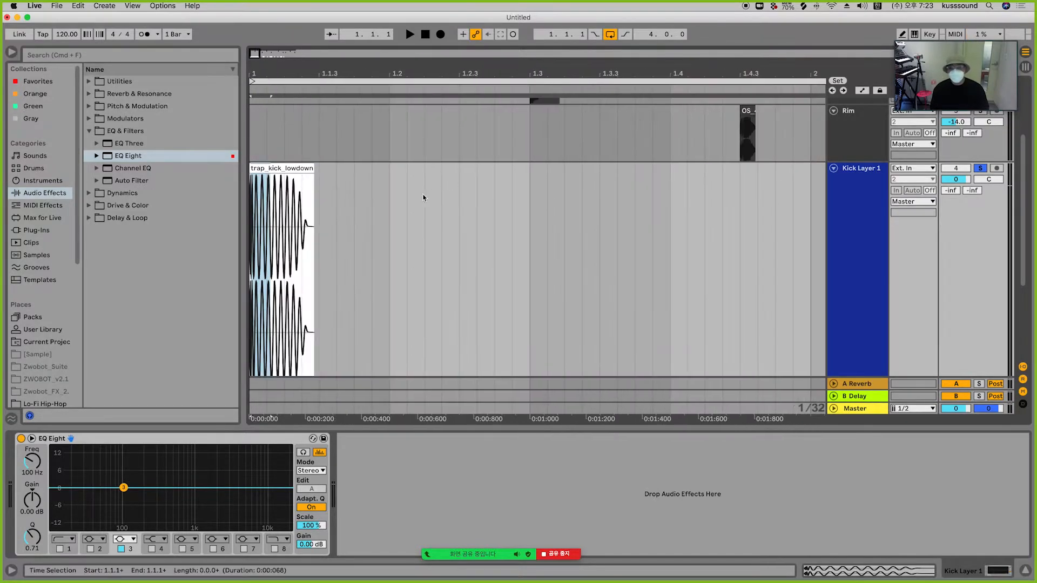
left_click_drag(367, 214, 251, 187)
key("z")
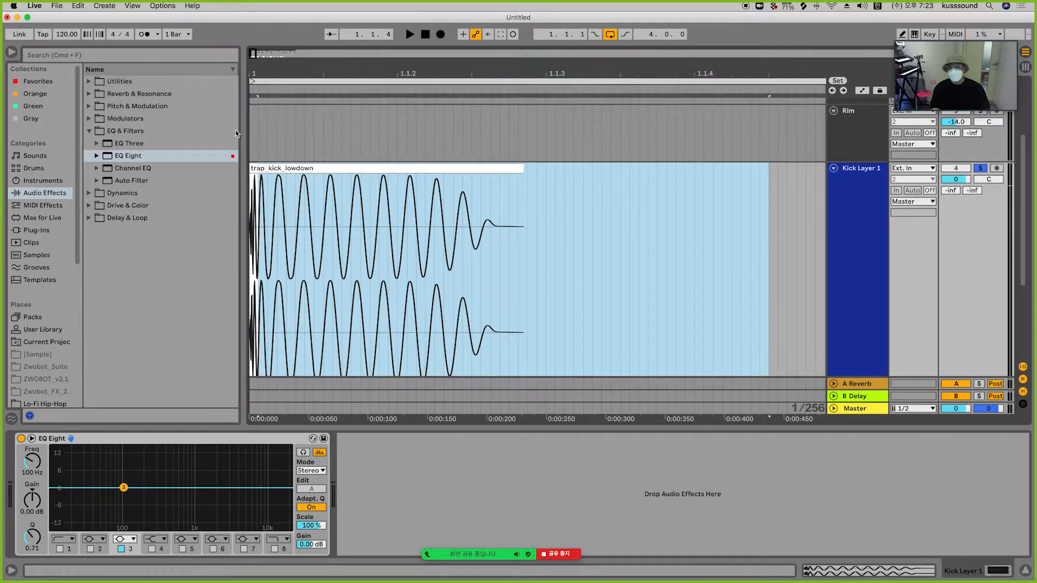
left_click_drag(318, 171, 497, 172)
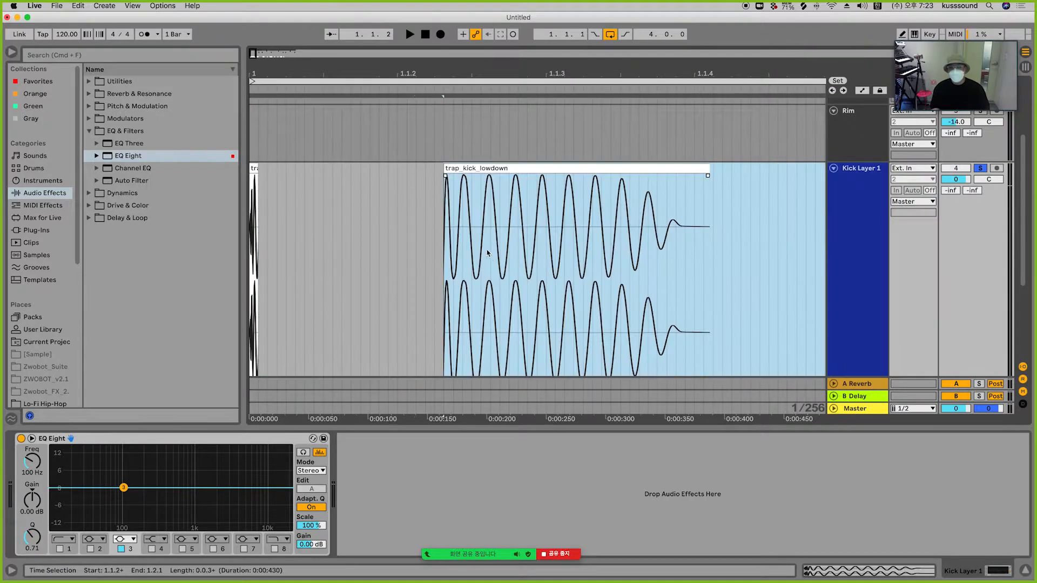
Step: Remove the trap kick's attack piece and move the remaining body clip to about 1.2, then play it
left_click(400, 212)
left_click(474, 169)
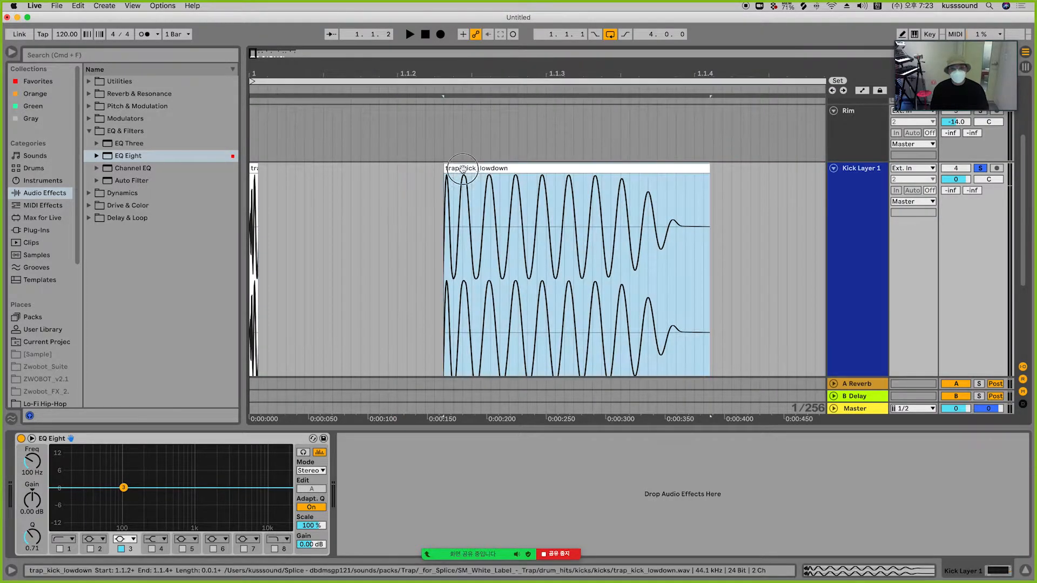
left_click(254, 168)
key("x")
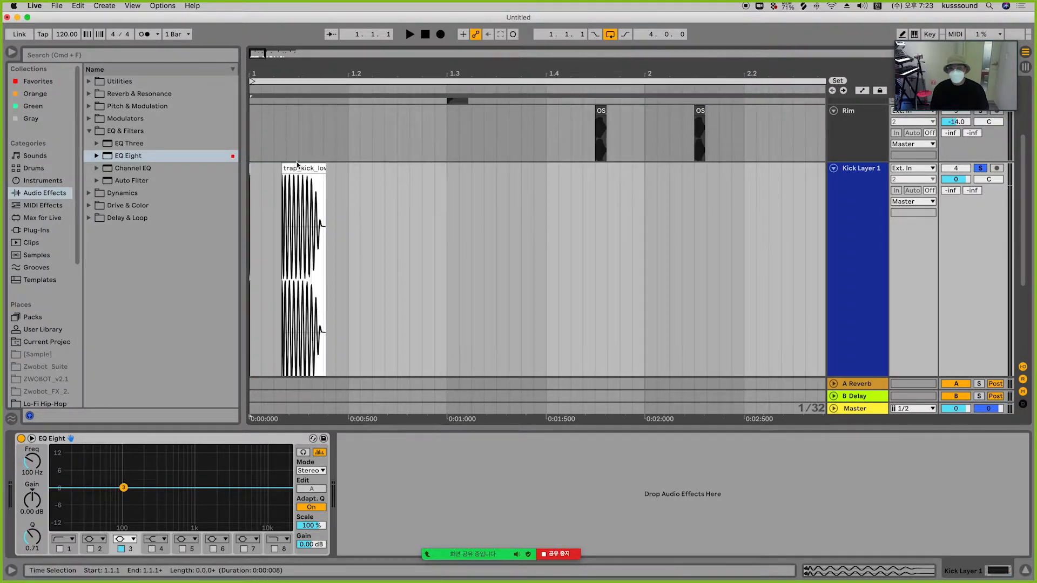
left_click_drag(297, 165, 363, 178)
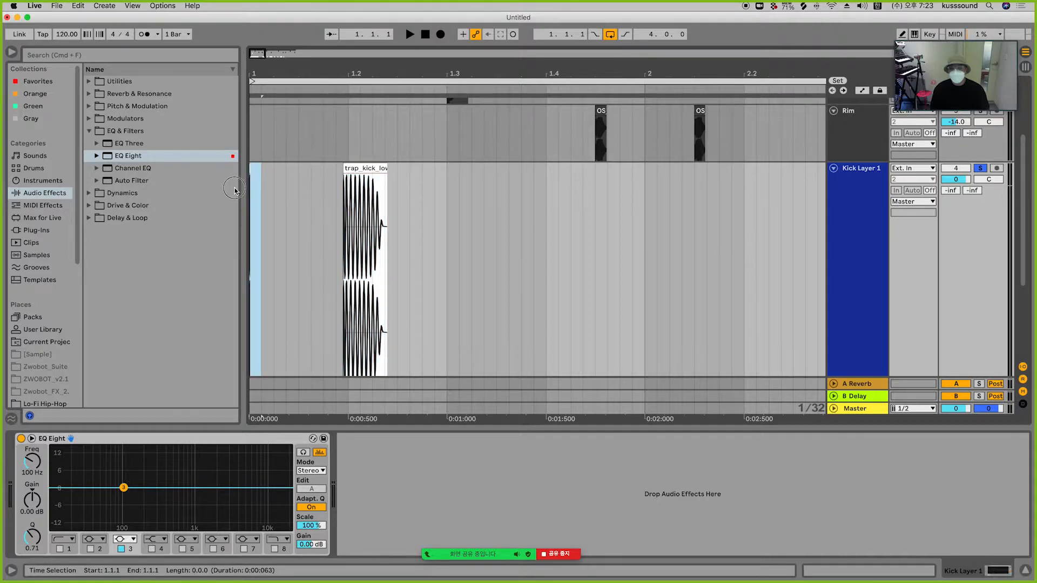
key("space")
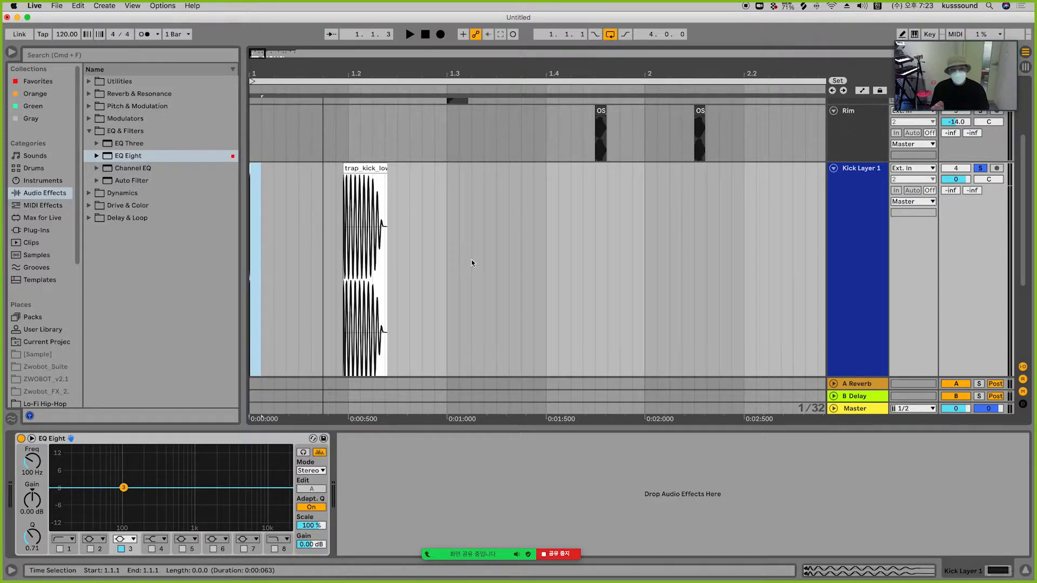
left_click_drag(364, 170, 366, 168)
key("space")
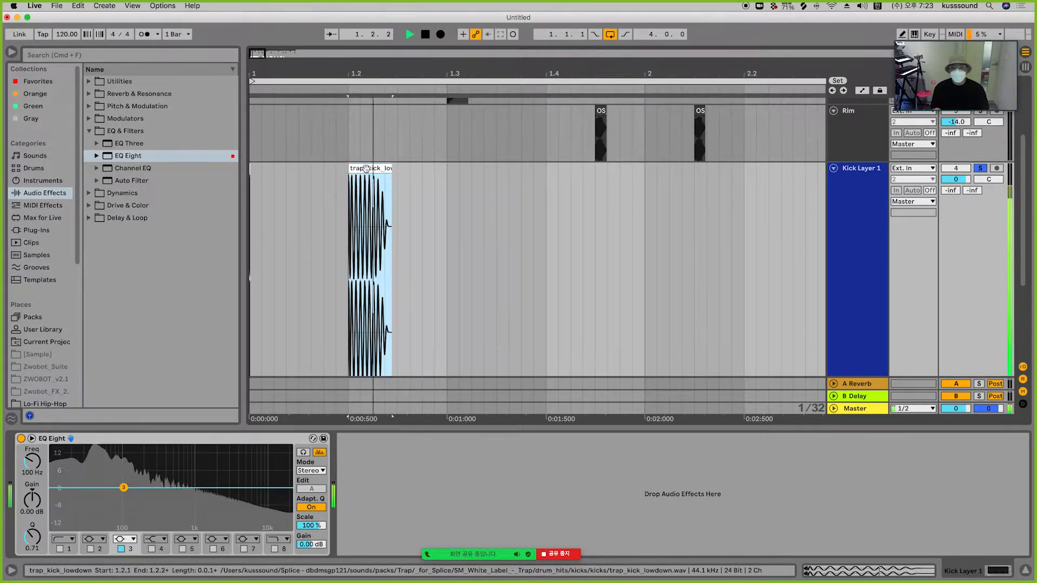
key("space")
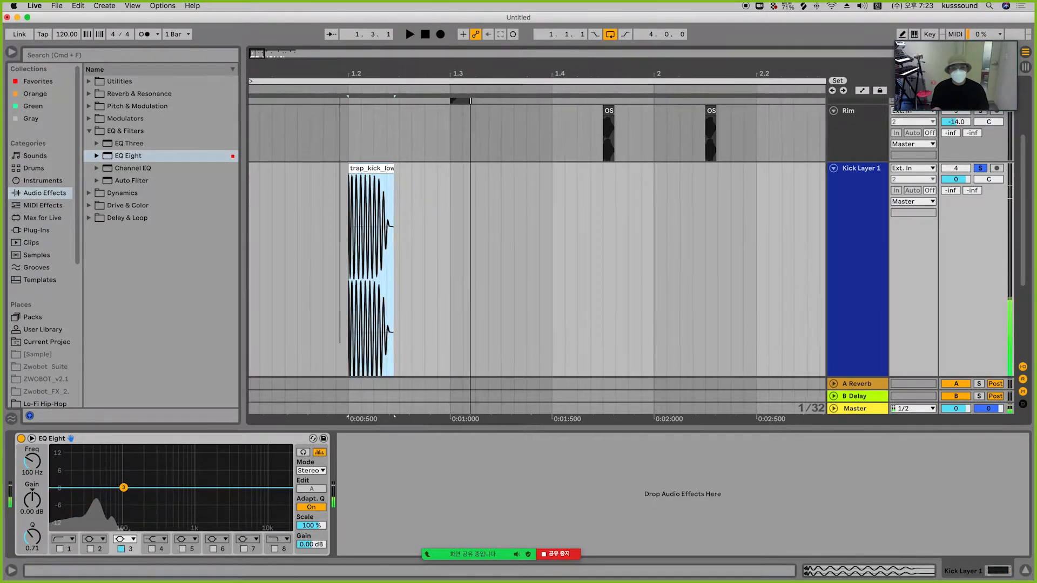
Step: Zoom into the body clip and play it to view its spectrum in EQ Eight
key("plus")
key("plus")
key("plus")
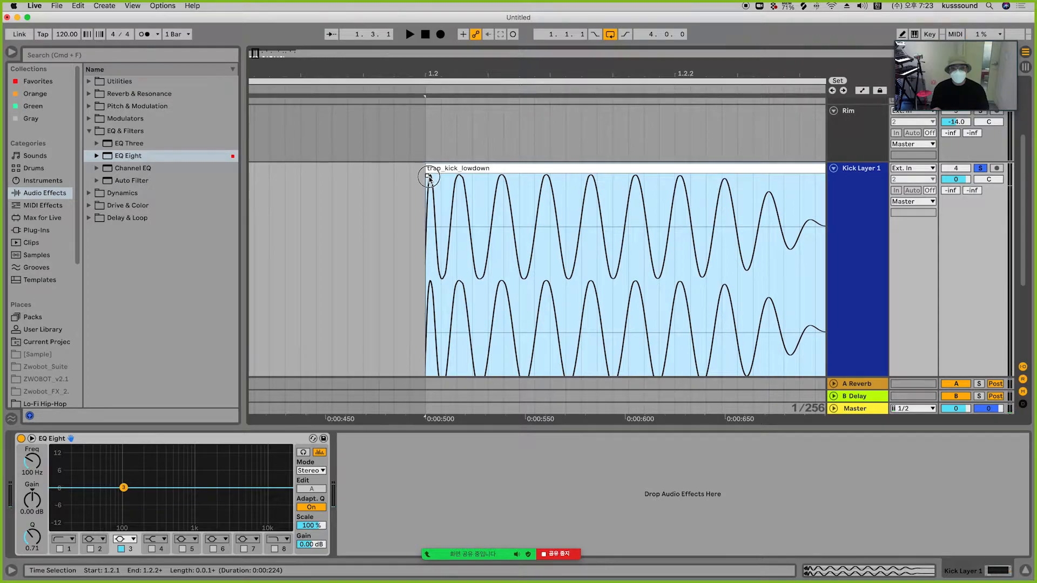
left_click(429, 178)
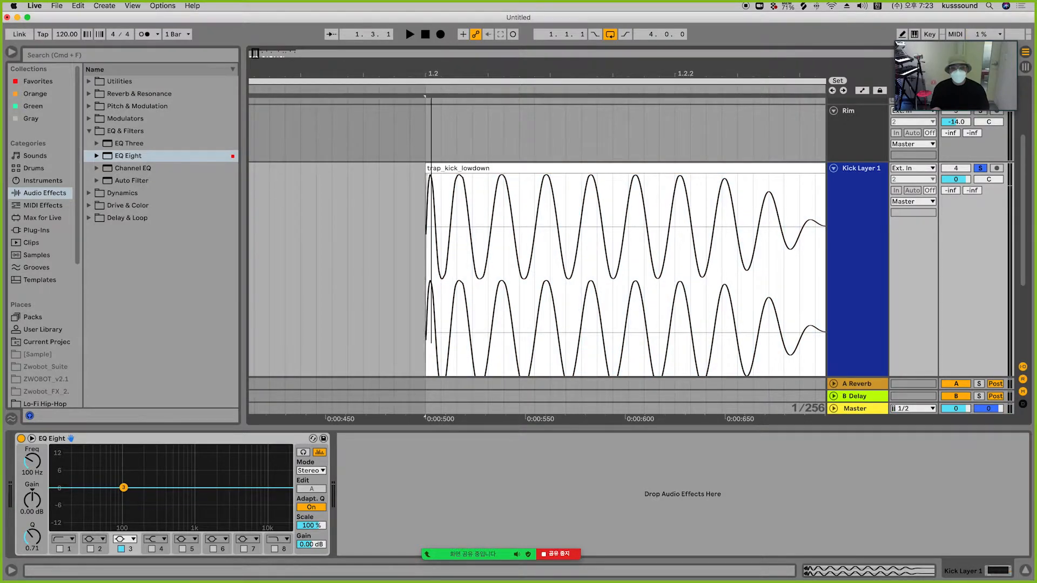
key("plus")
key("plus")
key("minus")
key("minus")
key("minus")
key("minus")
key("minus")
key("minus")
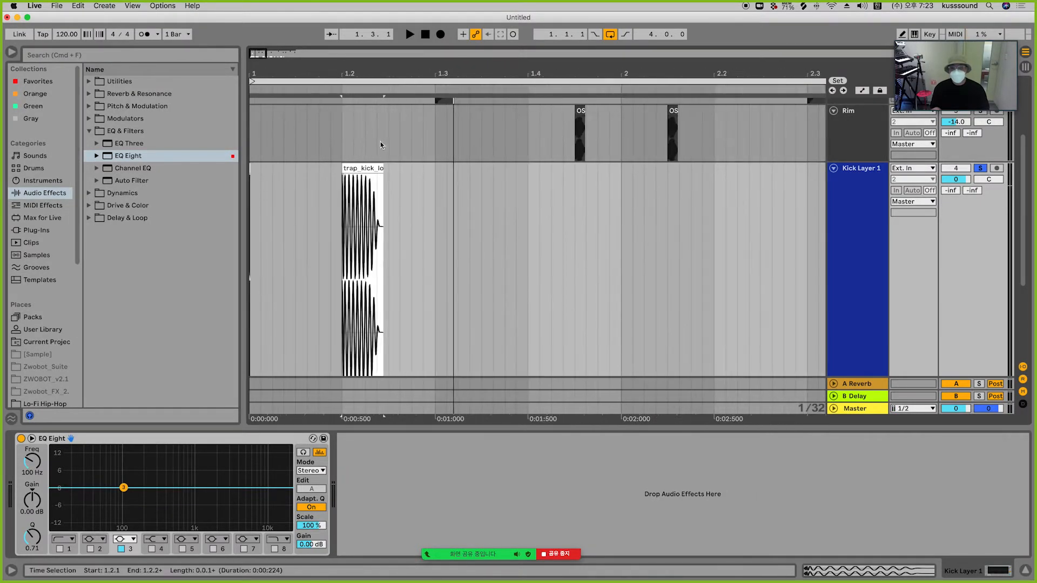
left_click(374, 171)
key("space")
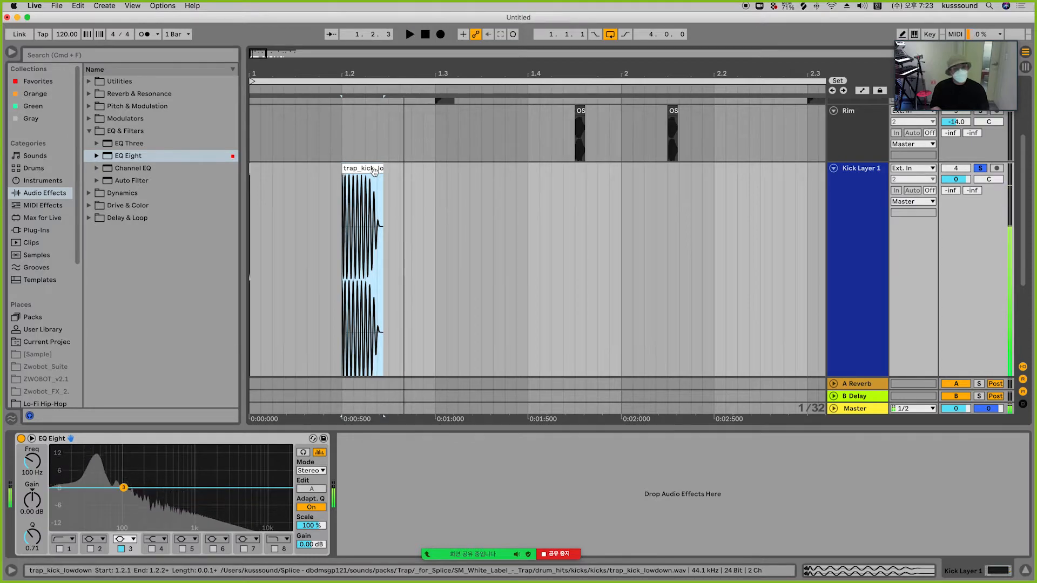
key("space")
key("space")
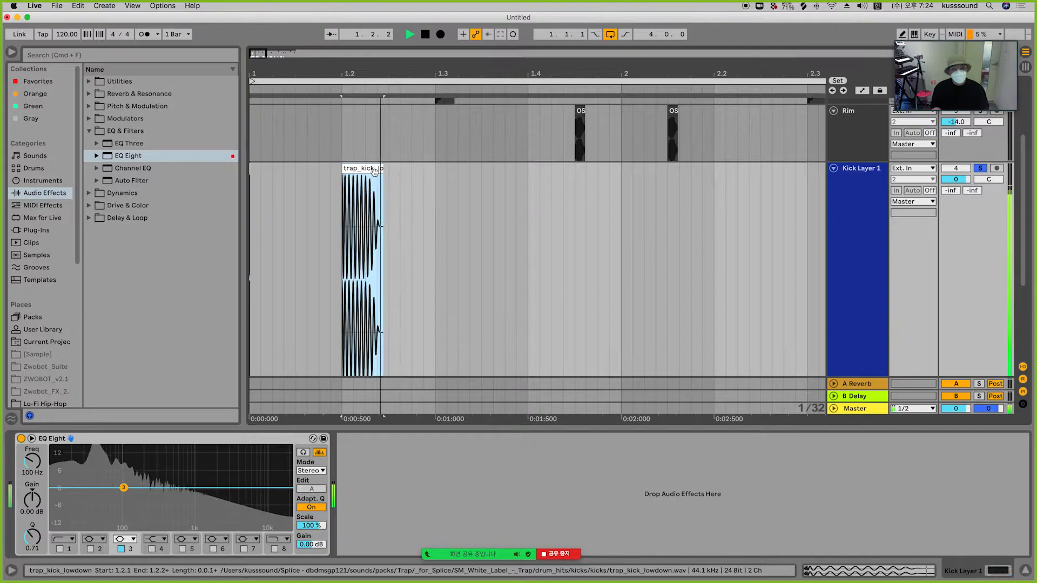
key("space")
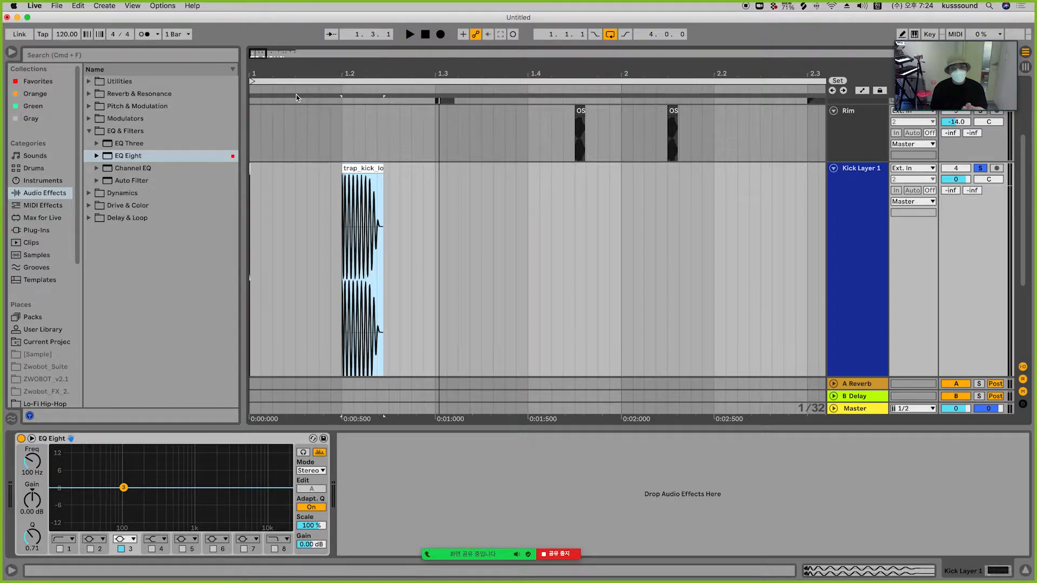
Step: Drag the DECAP_kick_one_shot_athud sample from the Samples track onto Kick Layer 1 around 2.1.3
left_click_drag(296, 95, 296, 141)
left_click_drag(472, 74, 472, 32)
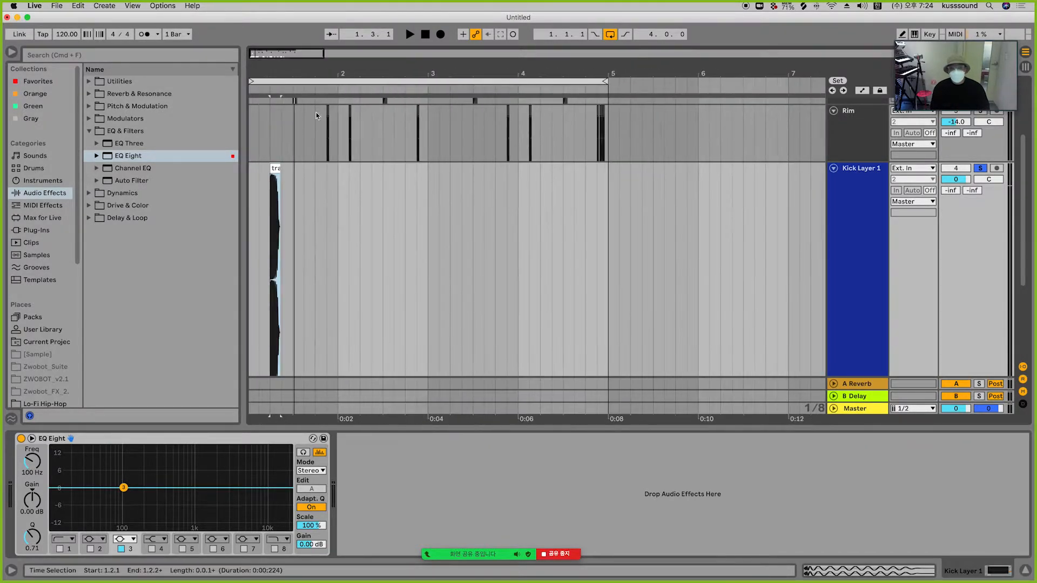
scroll(535, 220, "down", 5)
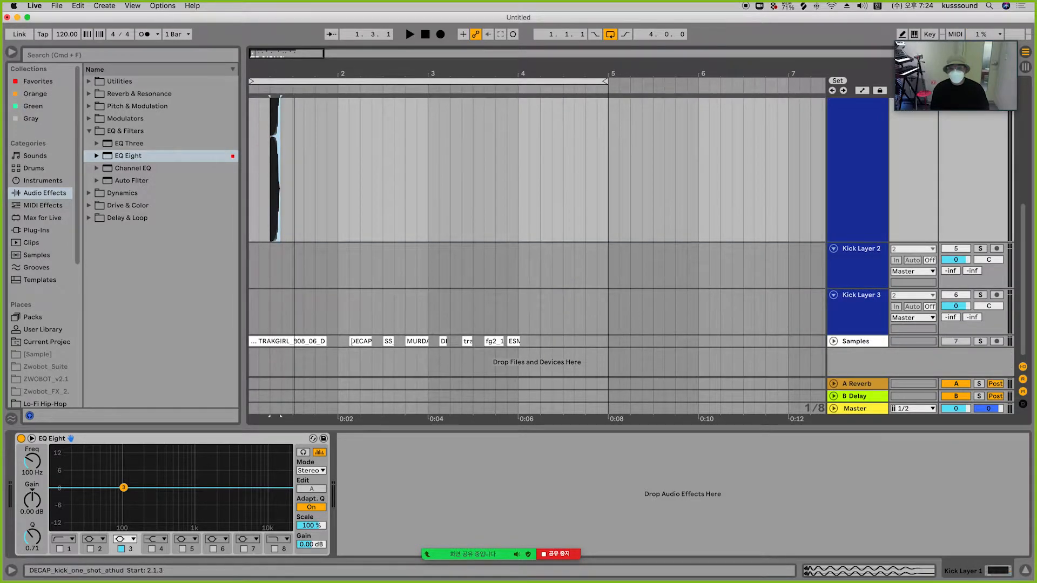
left_click_drag(352, 339, 354, 202)
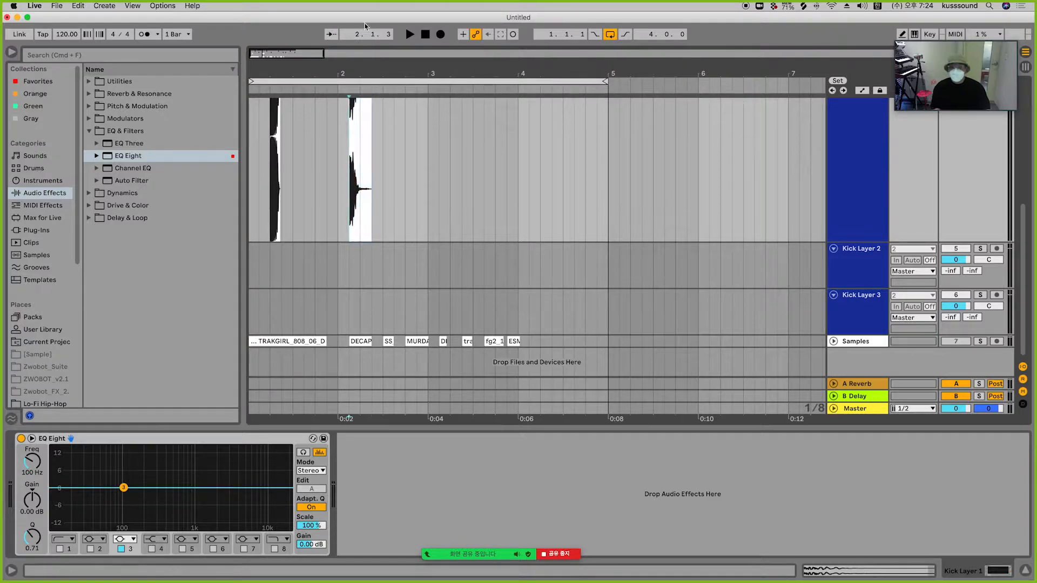
key("plus")
key("plus")
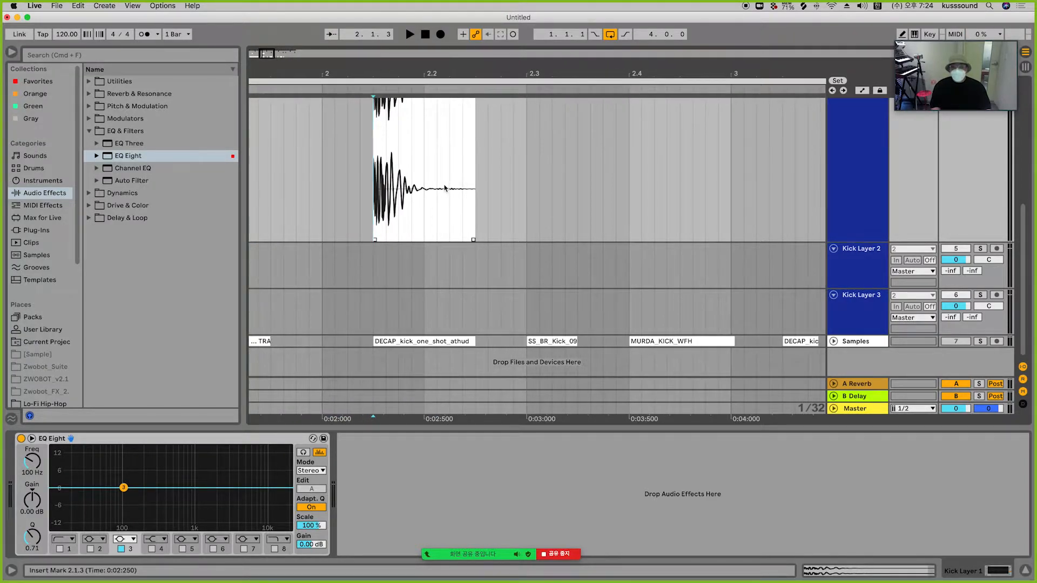
scroll(534, 216, "up", 2)
key("plus")
key("plus")
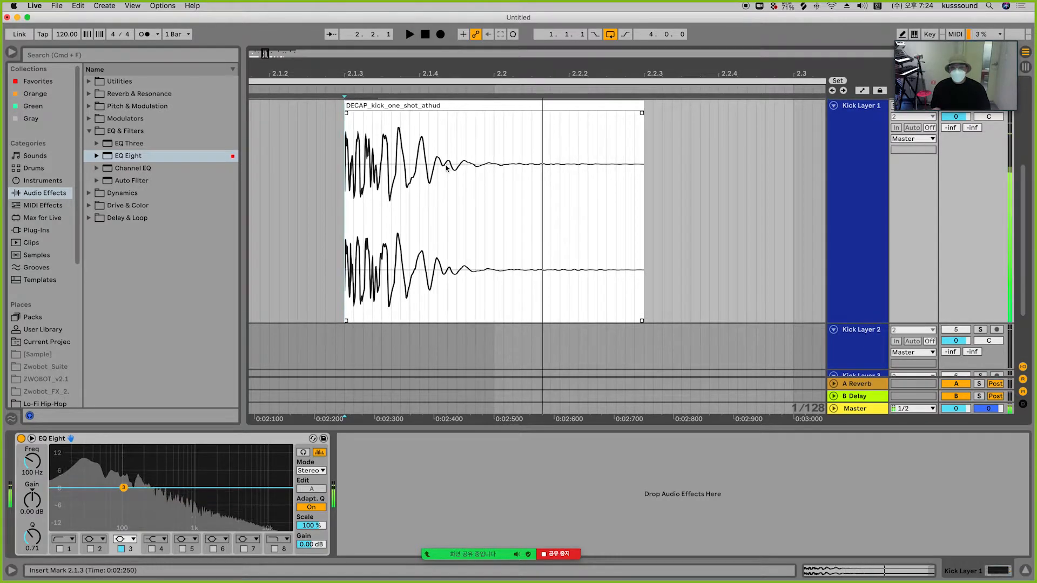
key("space")
Step: Split the DECAP kick after its attack and move its body section to about 2.2.1
left_click_drag(377, 152, 684, 158)
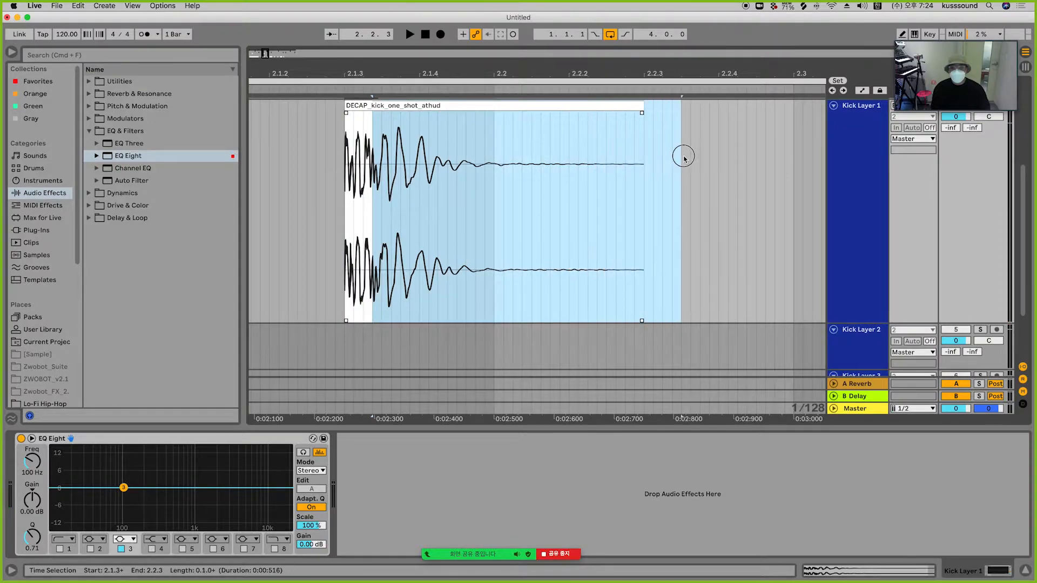
left_click_drag(475, 106, 654, 122)
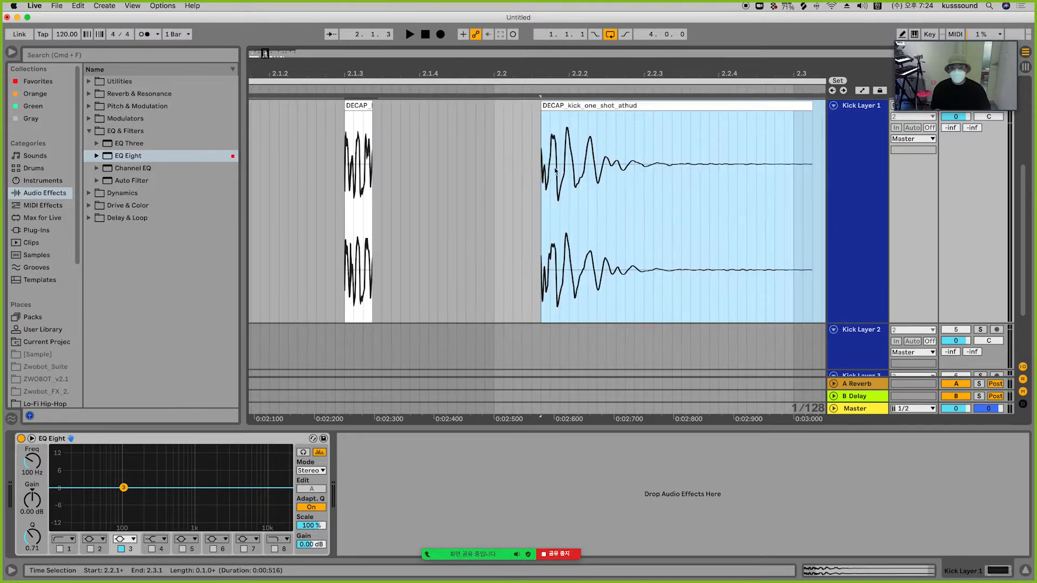
Step: Play the DECAP attack and body pieces separately to compare them
left_click(366, 105)
key("space")
key("space")
key("space")
key("space")
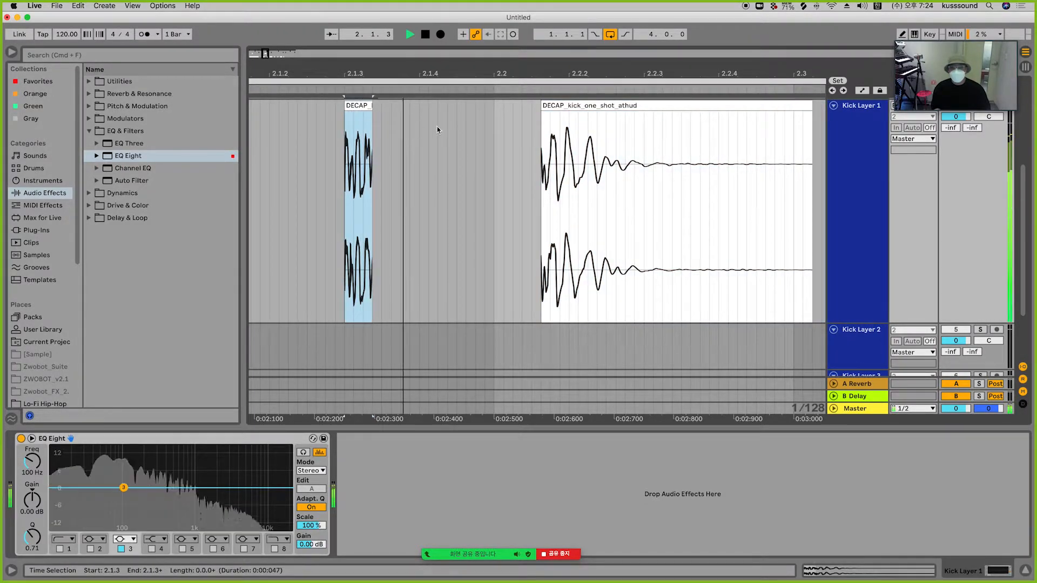
key("space")
key("space")
left_click(564, 106)
key("space")
key("space")
key("space")
key("space")
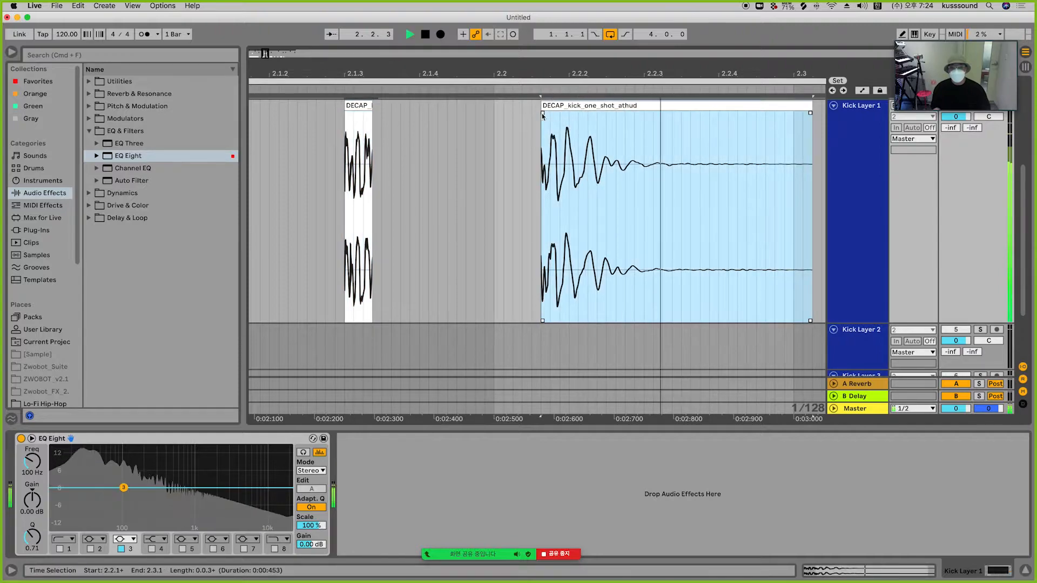
left_click_drag(542, 113, 548, 114)
key("space")
key("space")
key("space")
key("space")
key("space")
key("space")
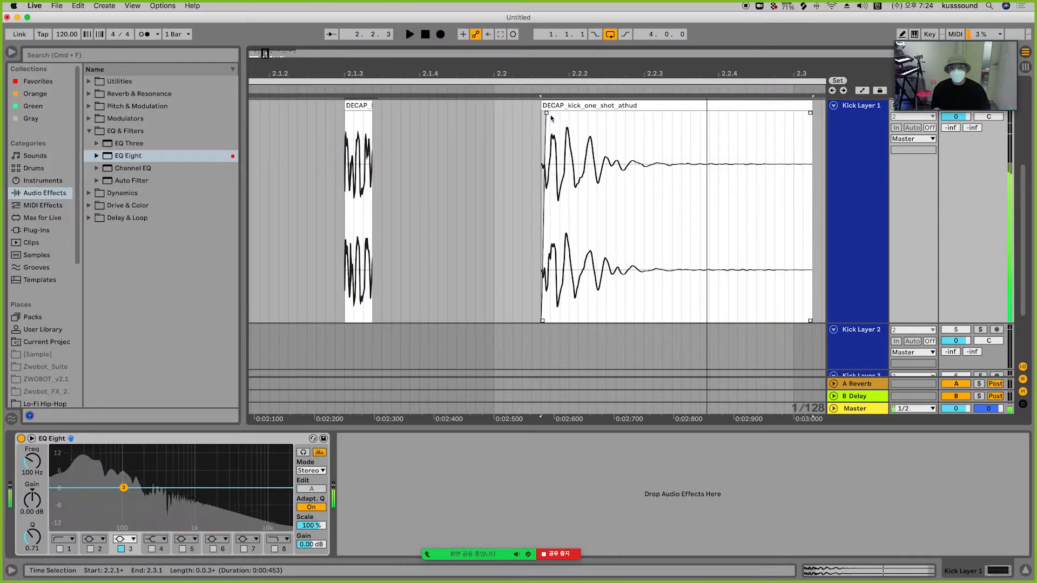
left_click(368, 106)
key("space")
key("space")
key("space")
key("space")
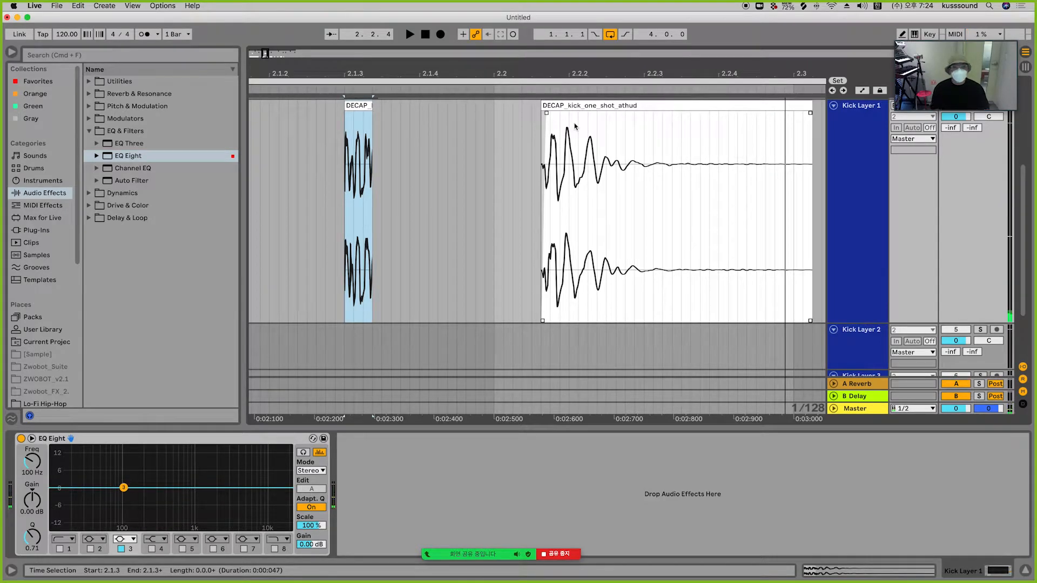
Step: Delete both DECAP kick pieces from Kick Layer 1
left_click_drag(505, 69, 634, 39)
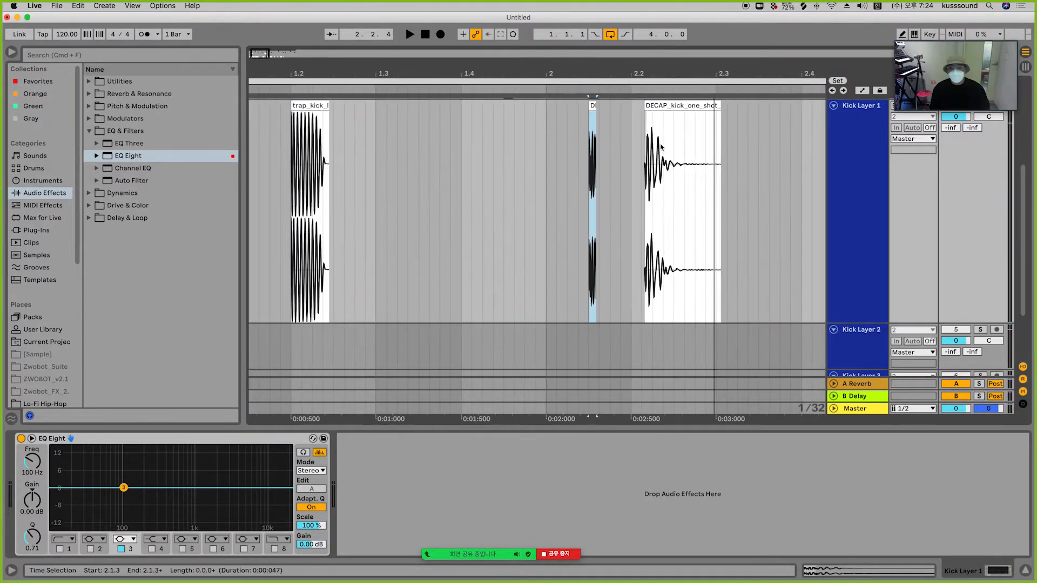
left_click_drag(581, 140, 742, 148)
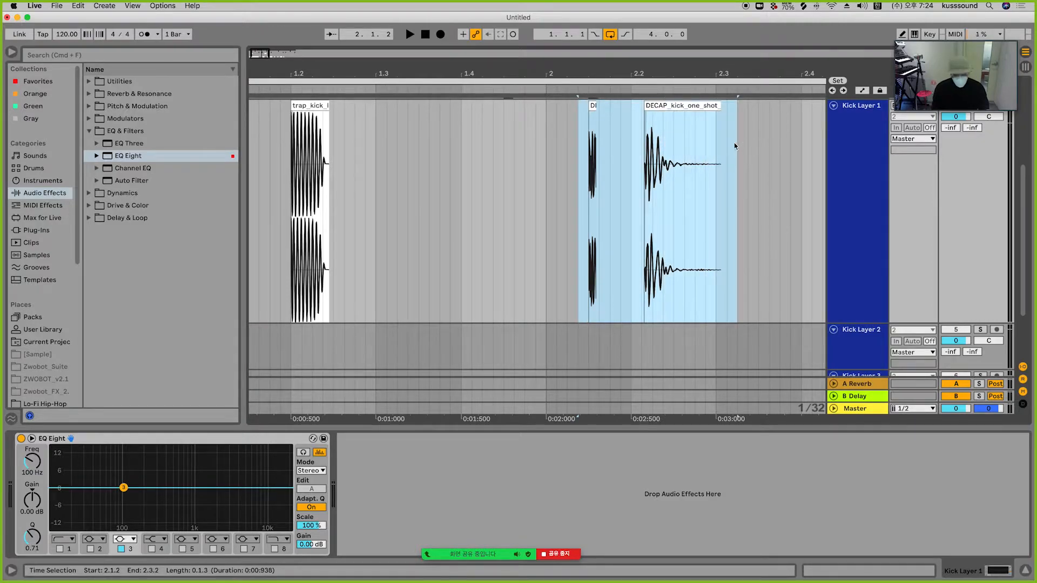
key("Delete")
Step: Play the trap kick body clip on Kick Layer 1 to view its spectrum
left_click_drag(272, 70, 531, 101)
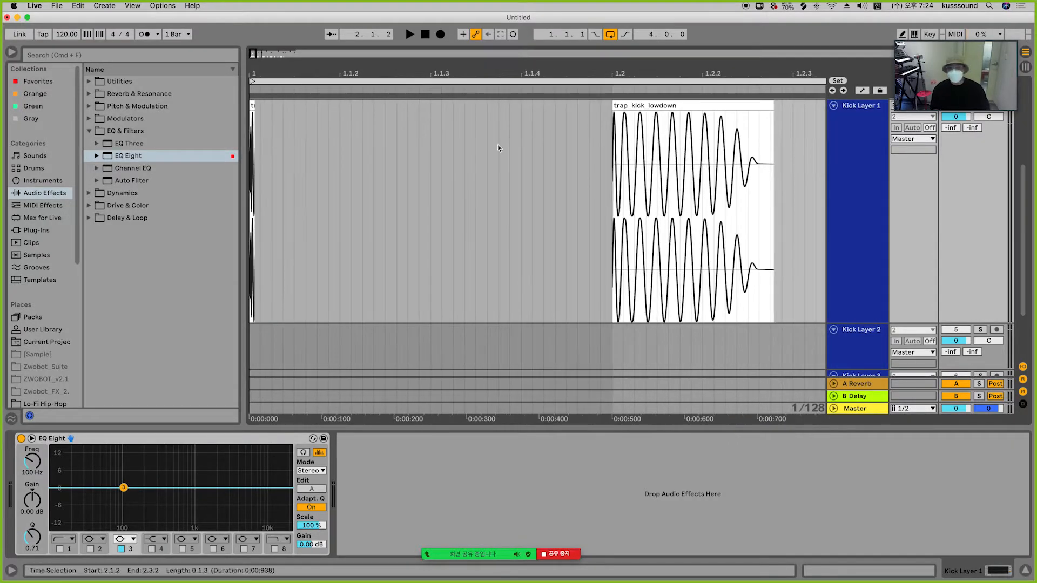
left_click(253, 108)
key("space")
key("space")
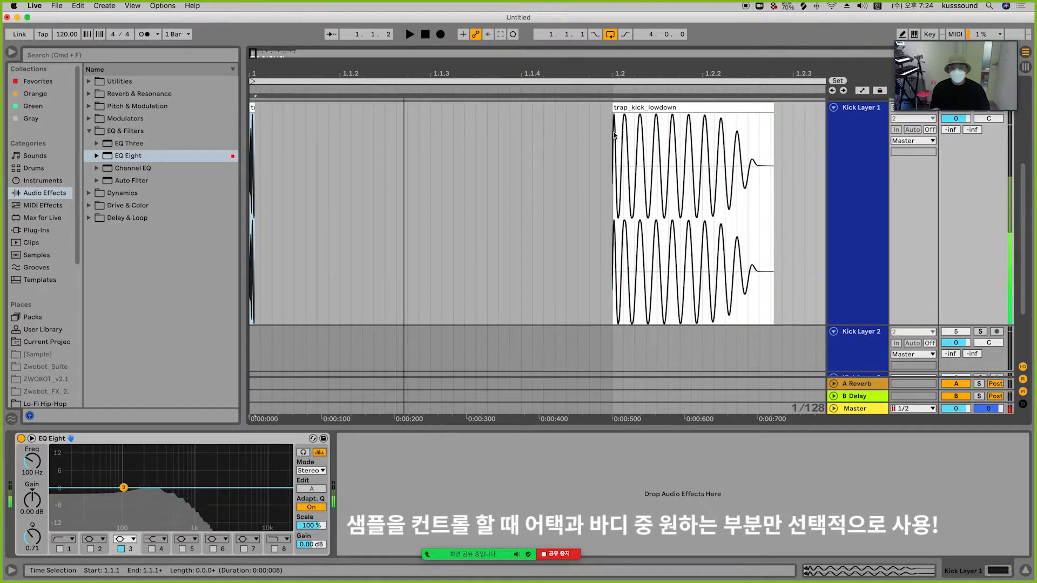
left_click(652, 107)
key("space")
key("space")
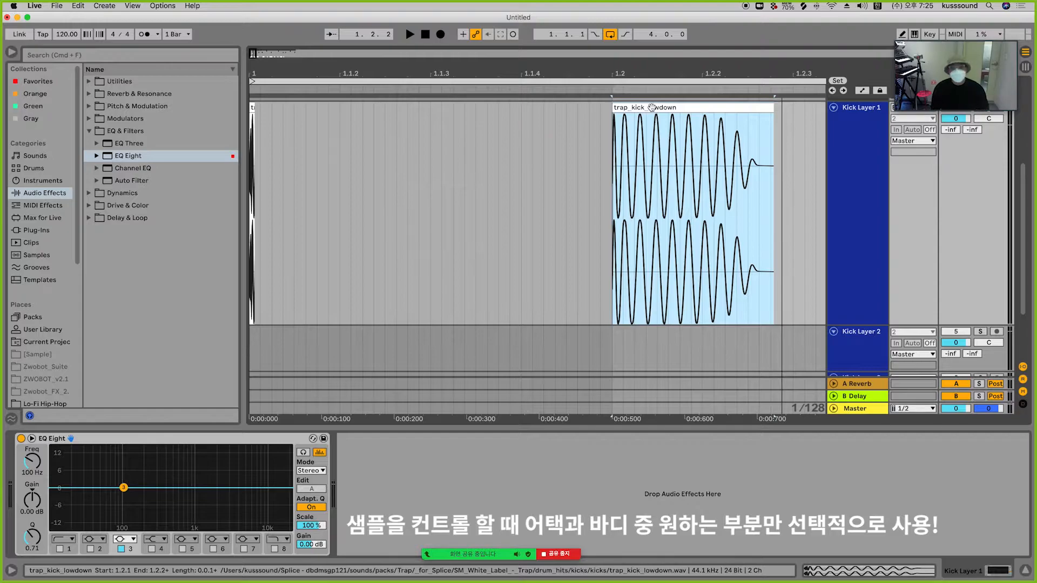
left_click(331, 156)
key("space")
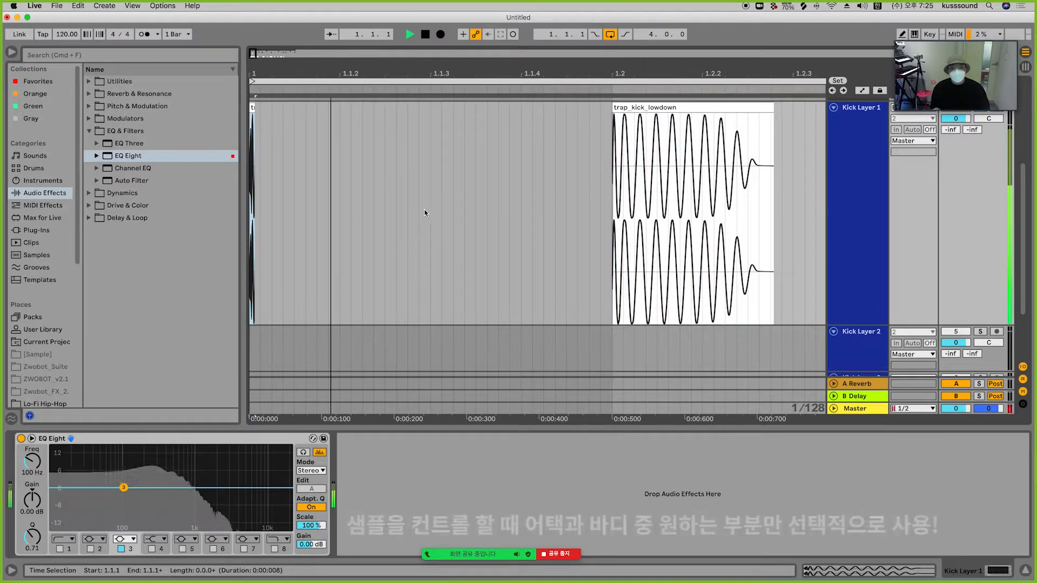
Step: Select the trap kick body clip on Kick Layer 1 and play it
key("space")
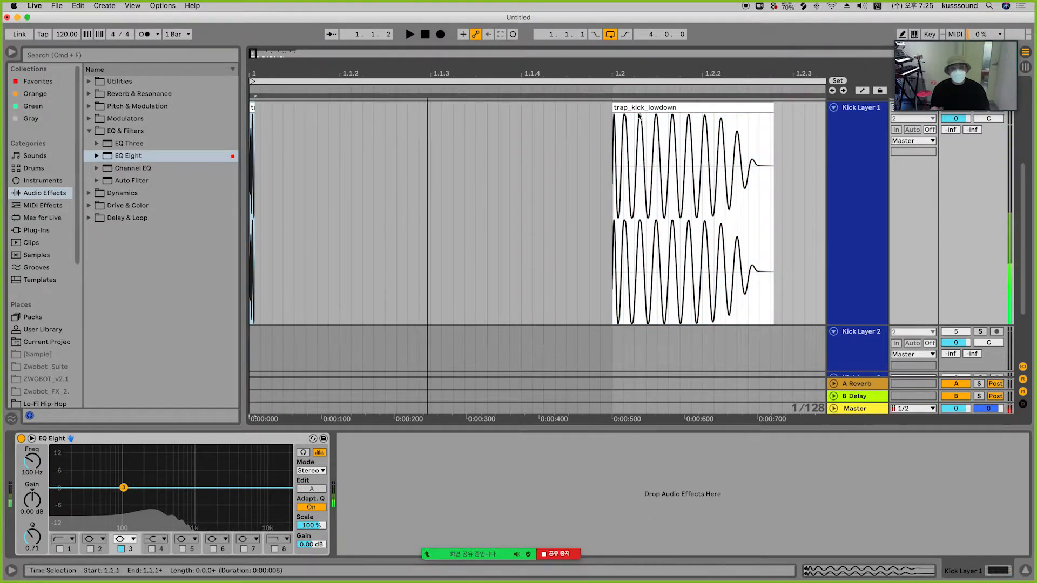
left_click(661, 110)
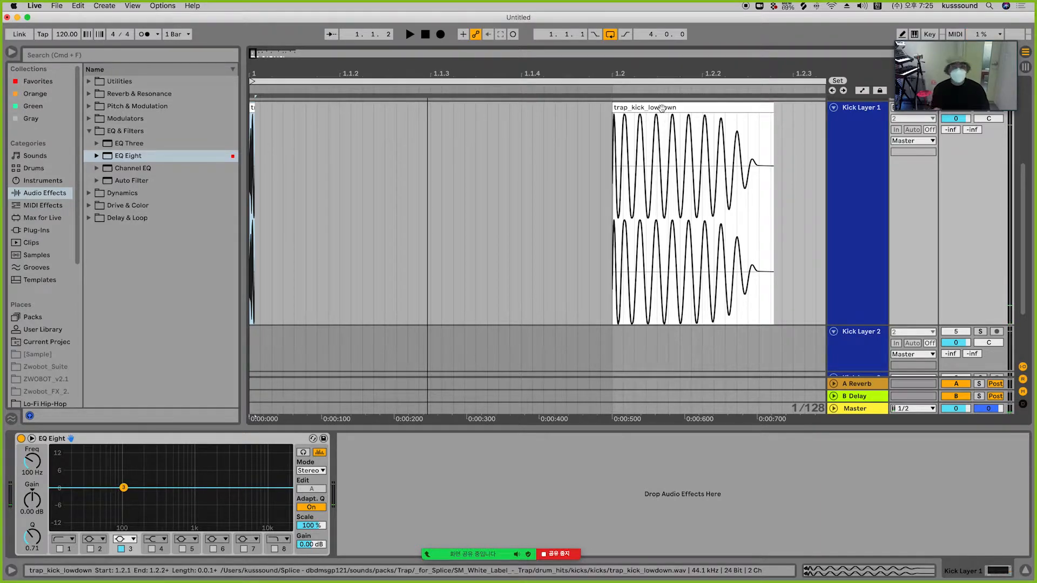
key("space")
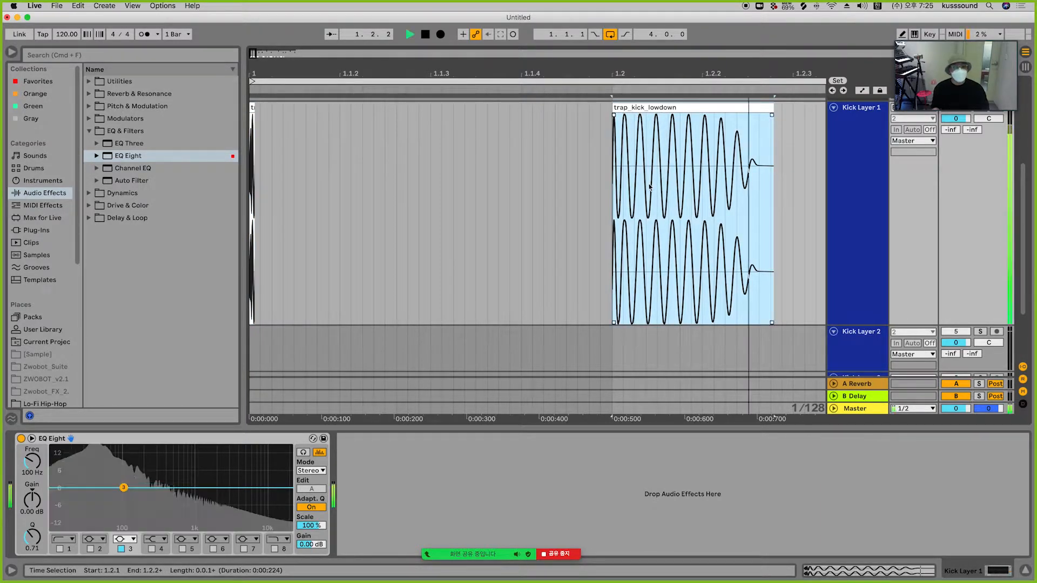
key("space")
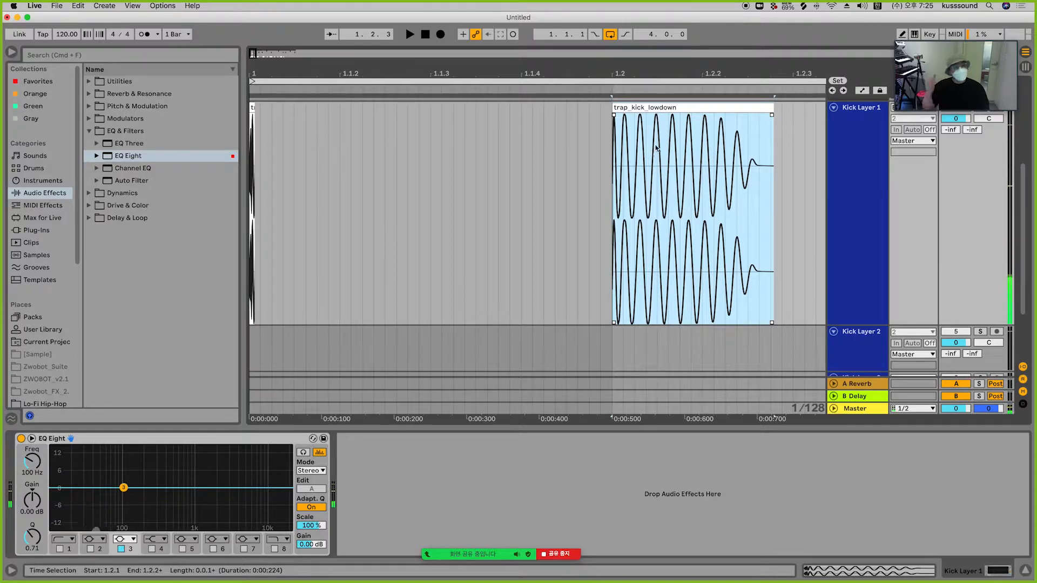
Step: Transpose the trap kick body clip down to -4 st
double_click(641, 109)
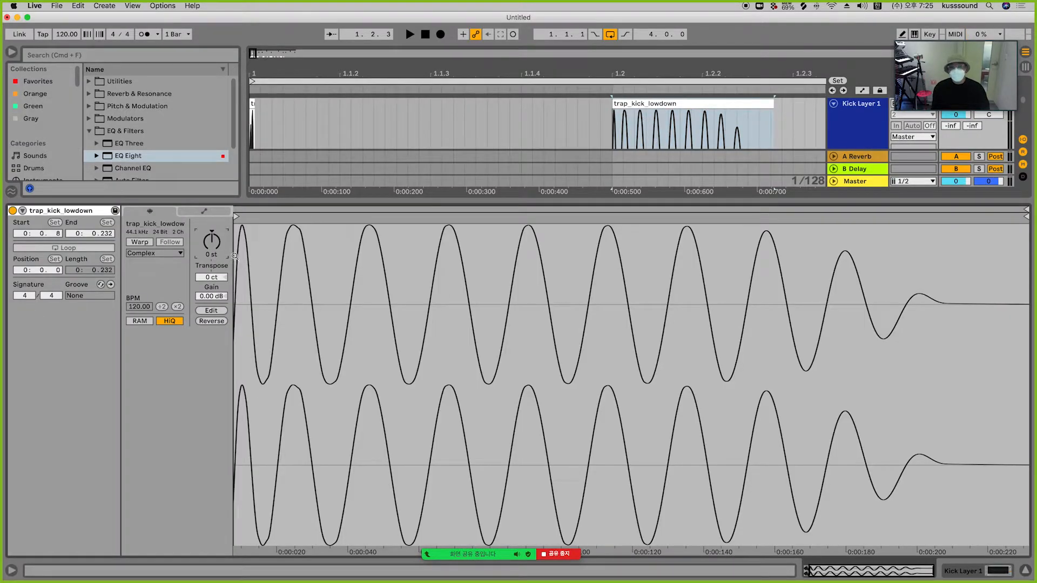
key("Down")
key("Down")
key("Down")
key("Down")
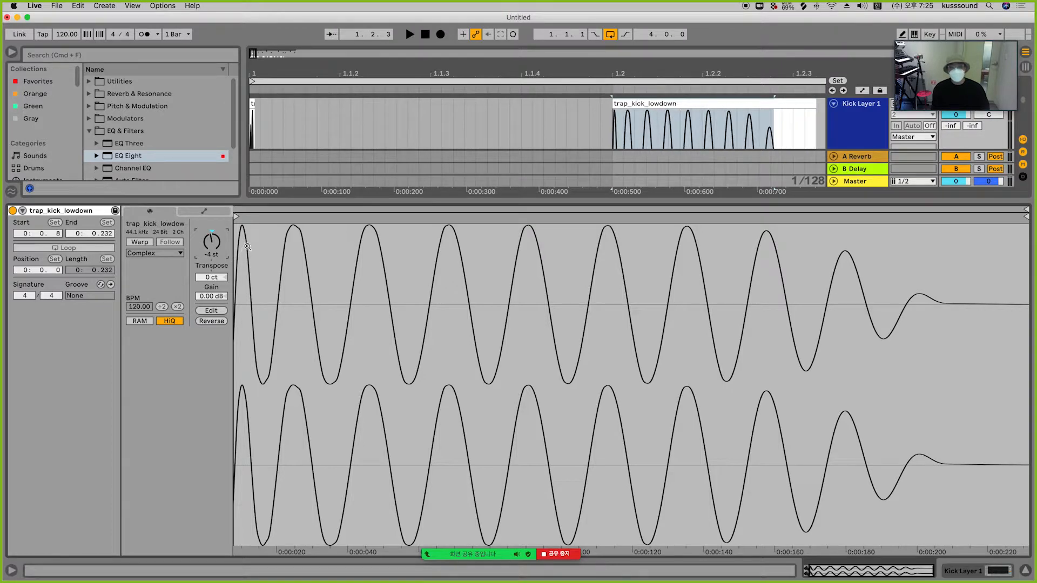
left_click(972, 574)
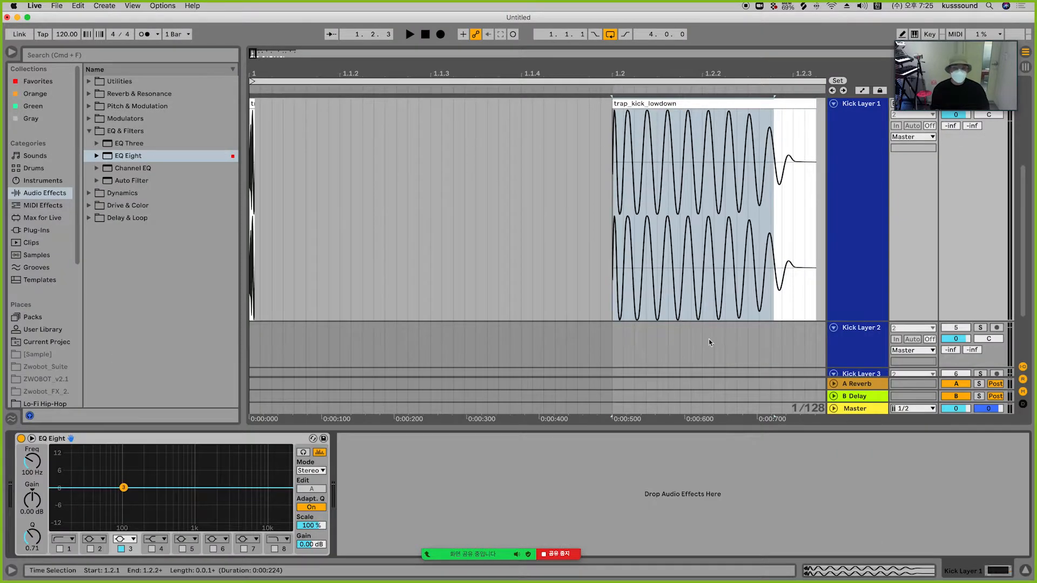
Step: Move the trap kick body clip to the song start, directly after the trap kick attack piece
left_click(662, 233)
key("space")
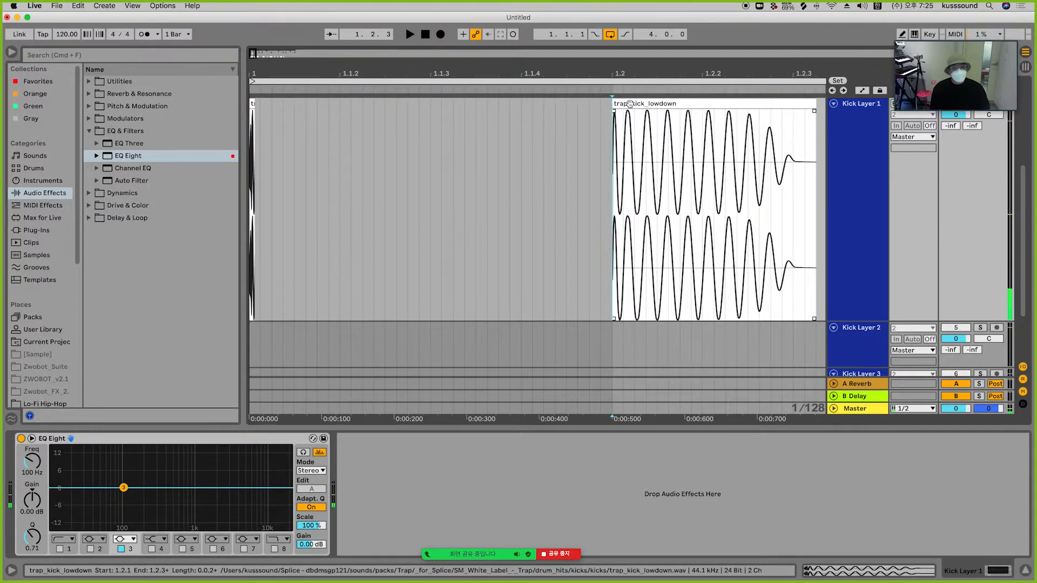
left_click_drag(629, 104, 286, 120)
left_click_drag(253, 74, 252, 139)
left_click_drag(334, 104, 260, 105)
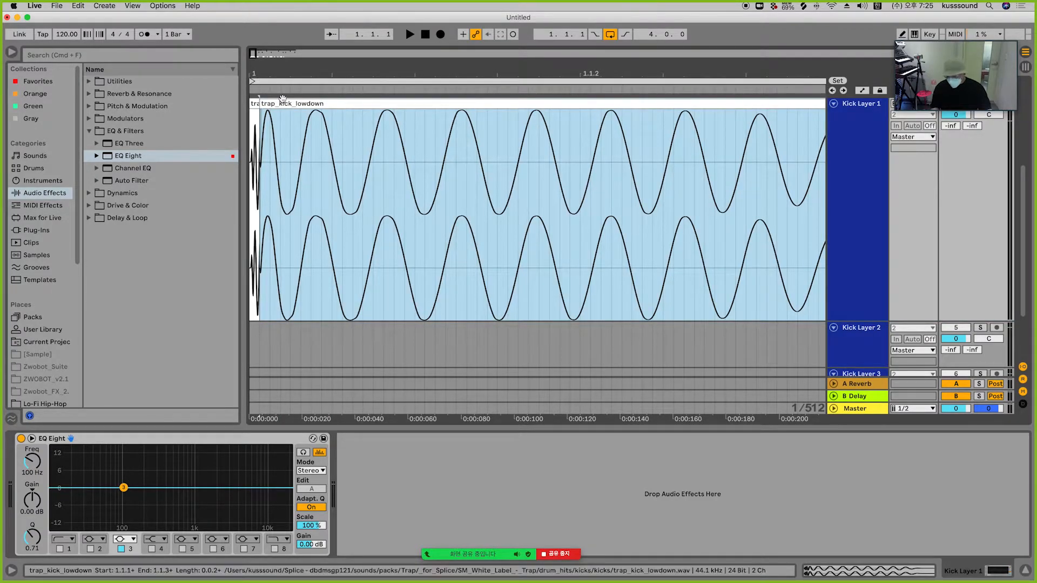
key("super+z")
left_click_drag(257, 73, 257, 104)
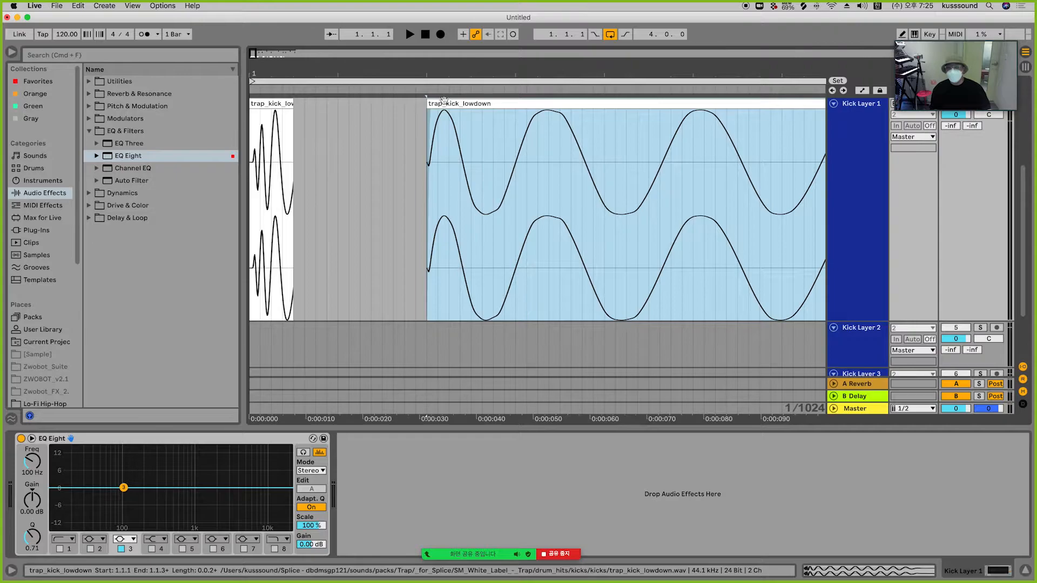
left_click_drag(444, 103, 318, 115)
Step: Play the layered trap kick attack and body repeatedly to hear the result
left_click(270, 104)
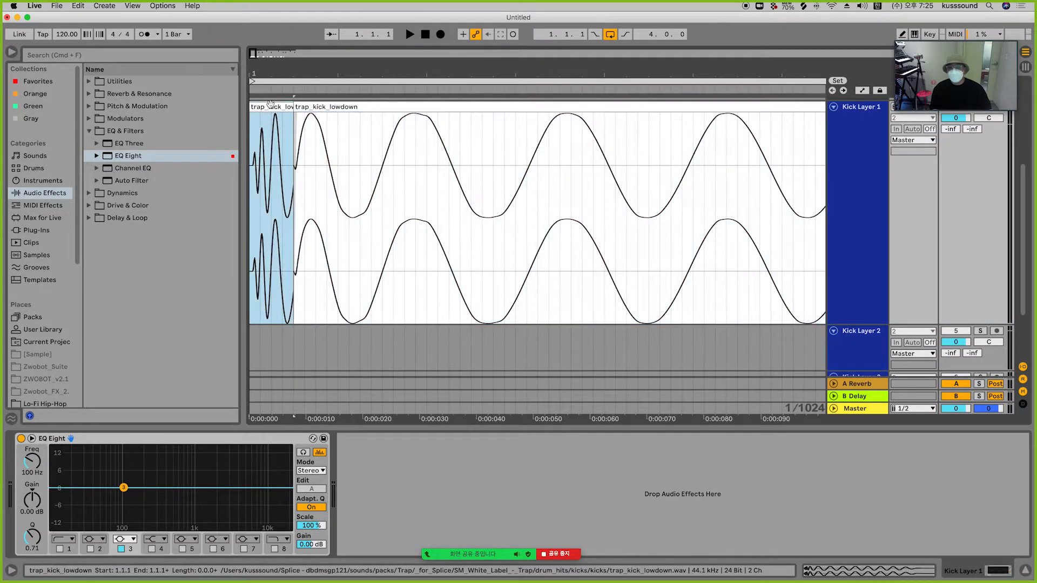
key("space")
key("space")
key("space")
left_click_drag(324, 72, 324, 43)
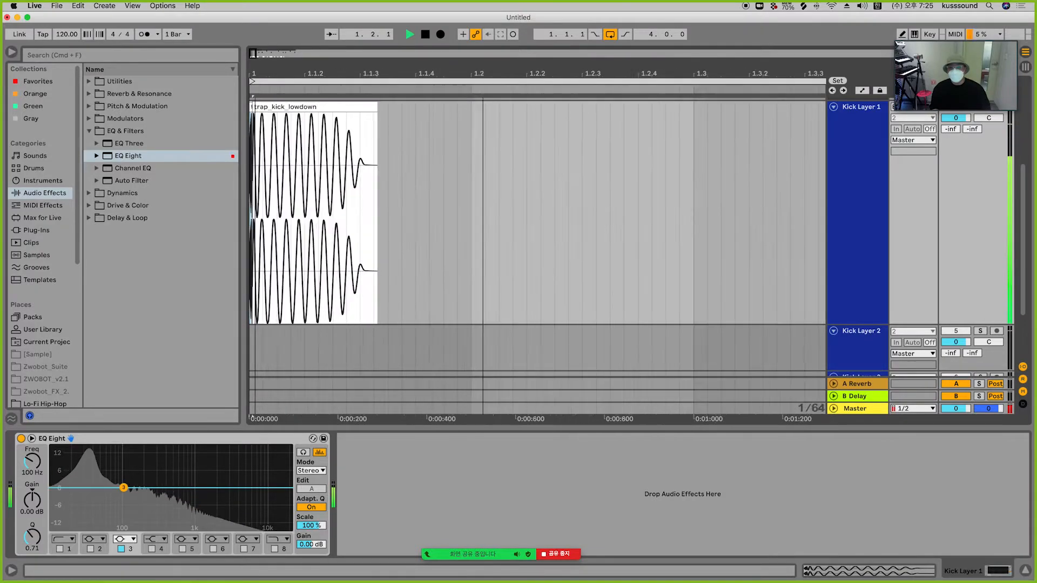
key("minus")
key("space")
key("space")
key("space")
key("space")
key("space")
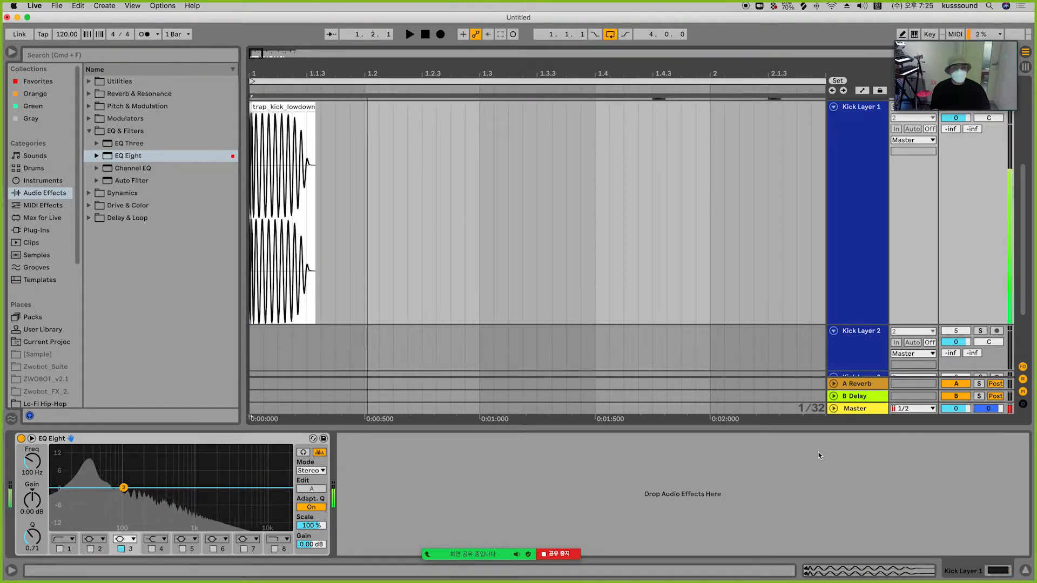
key("space")
key("space")
key("space")
key("space")
key("space")
key("space")
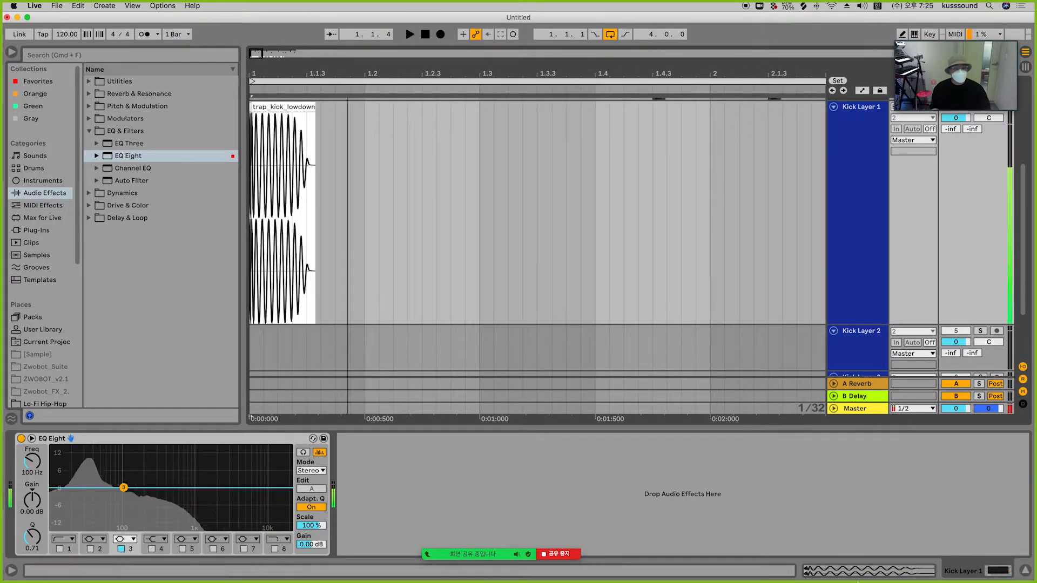
Step: Play the layered trap kick and the original trap kick to compare them
scroll(612, 339, "down", 3)
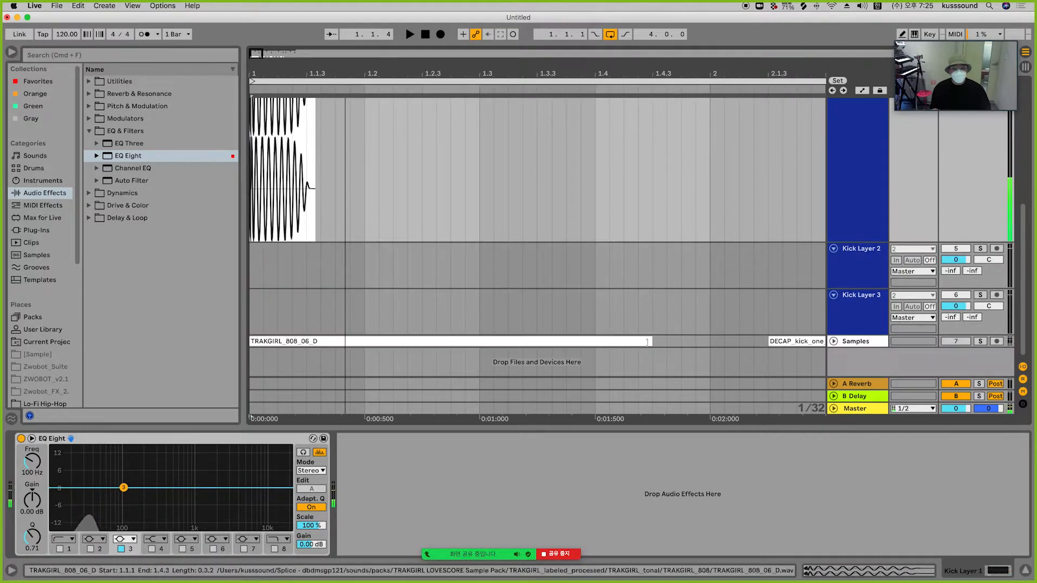
left_click(833, 576)
left_click(1005, 571)
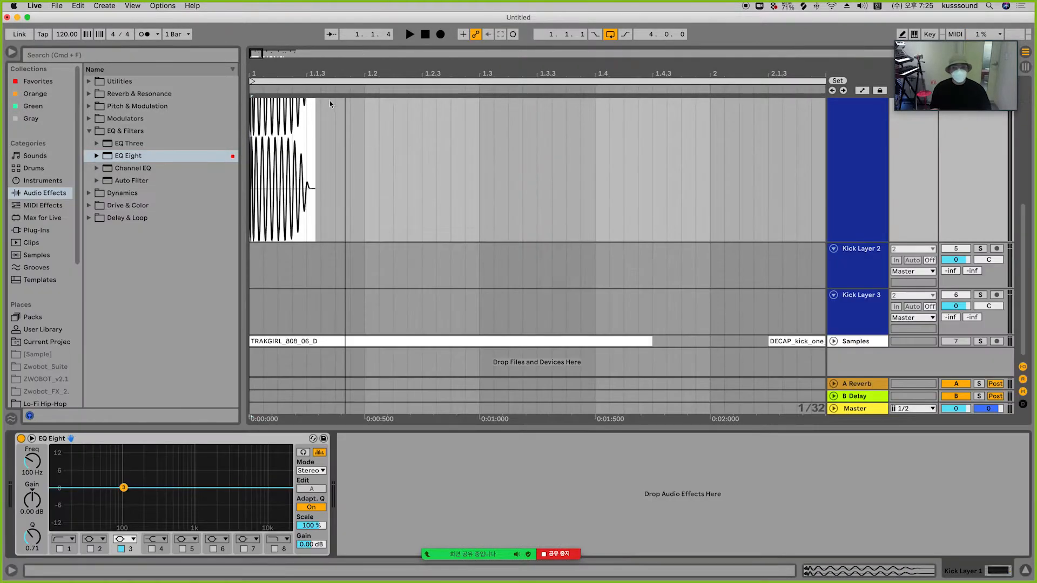
scroll(341, 157, "up", 2)
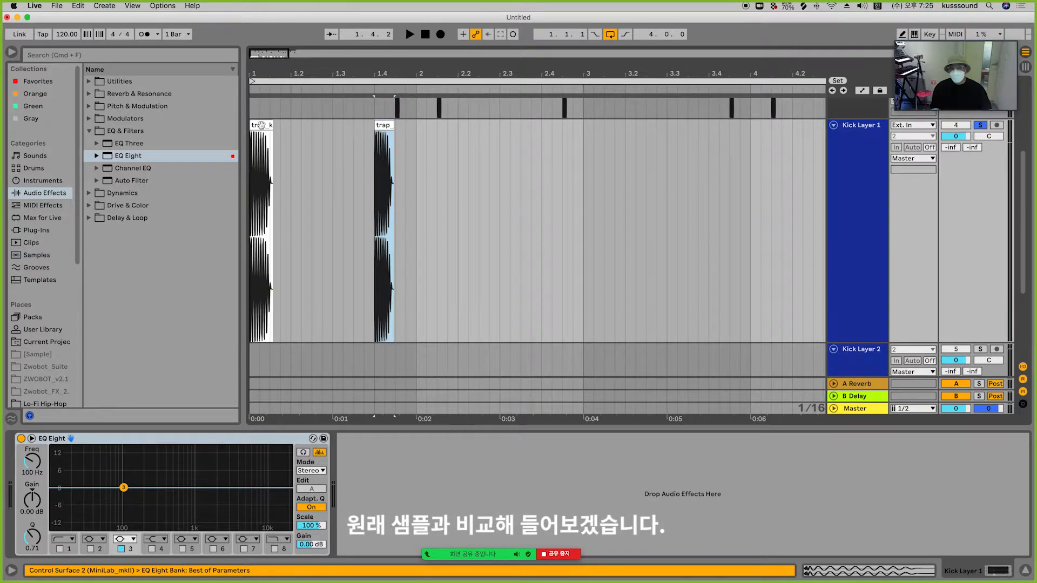
left_click(262, 125)
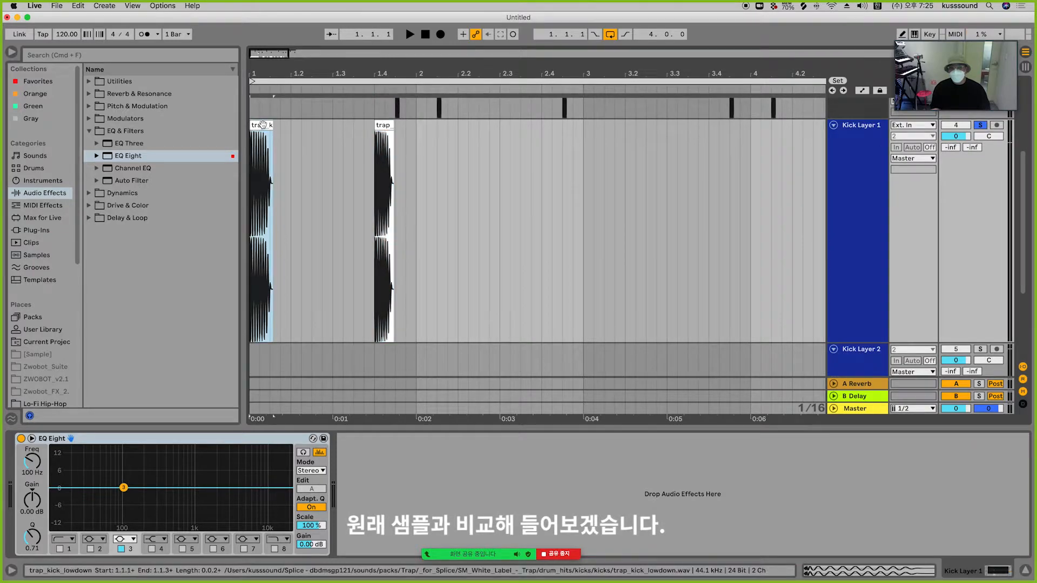
left_click(387, 121)
key("space")
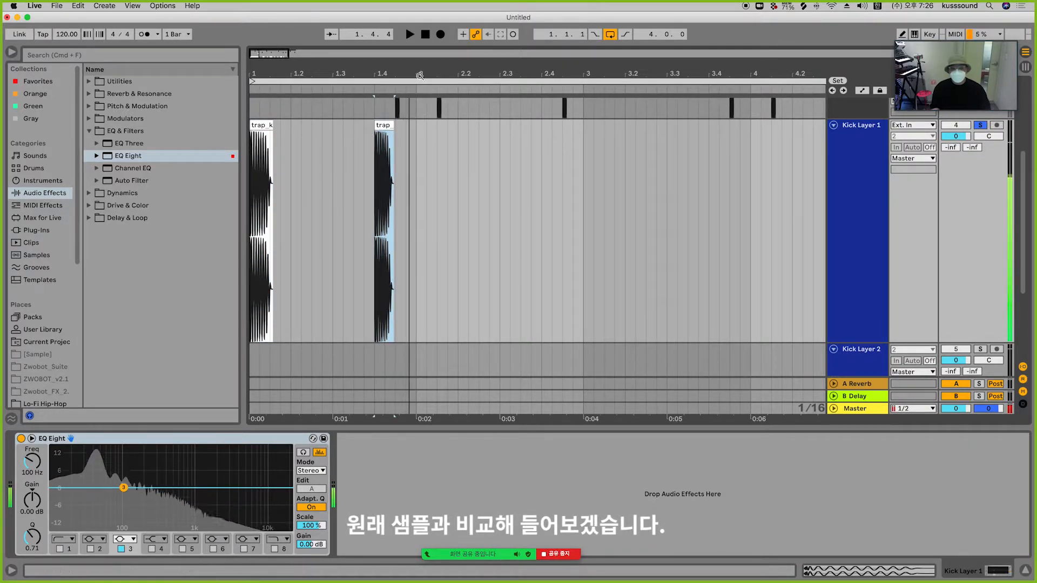
left_click(425, 34)
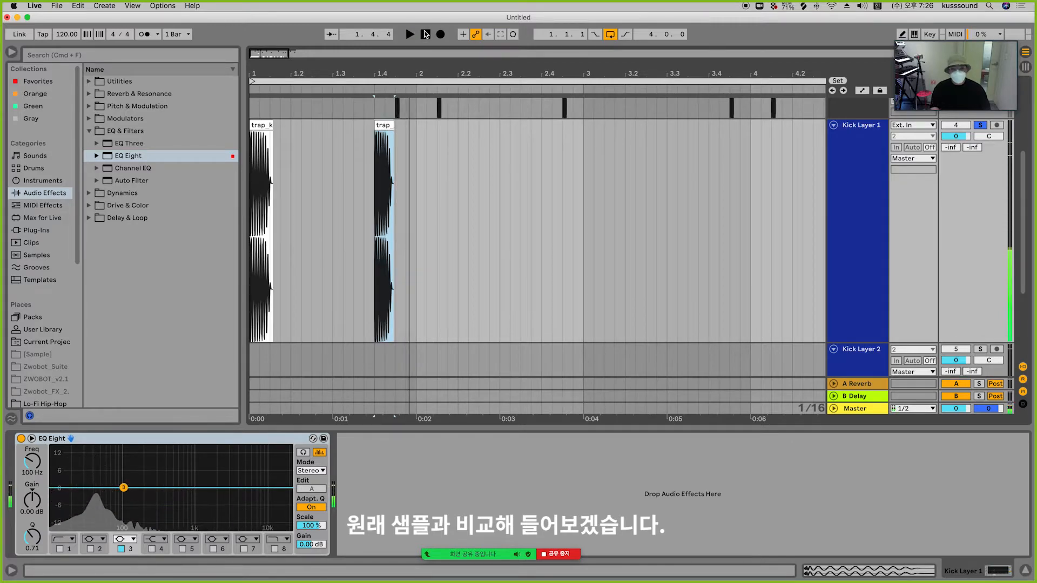
left_click(426, 34)
key("space")
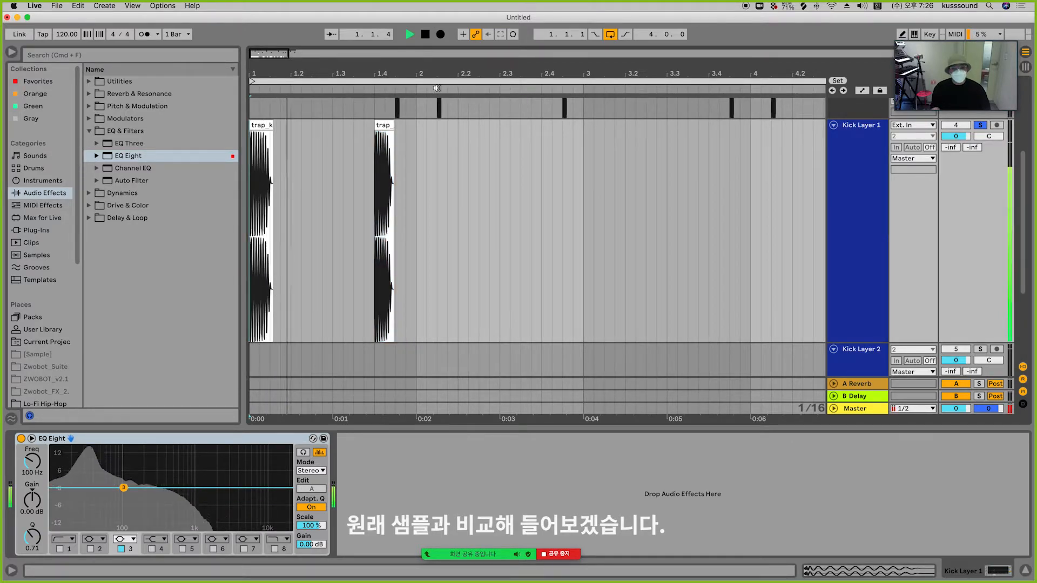
key("space")
Step: Delete the empty tail after the trap kick body's waveform to shorten the clip
left_click_drag(253, 68, 253, 124)
left_click_drag(361, 183, 426, 182)
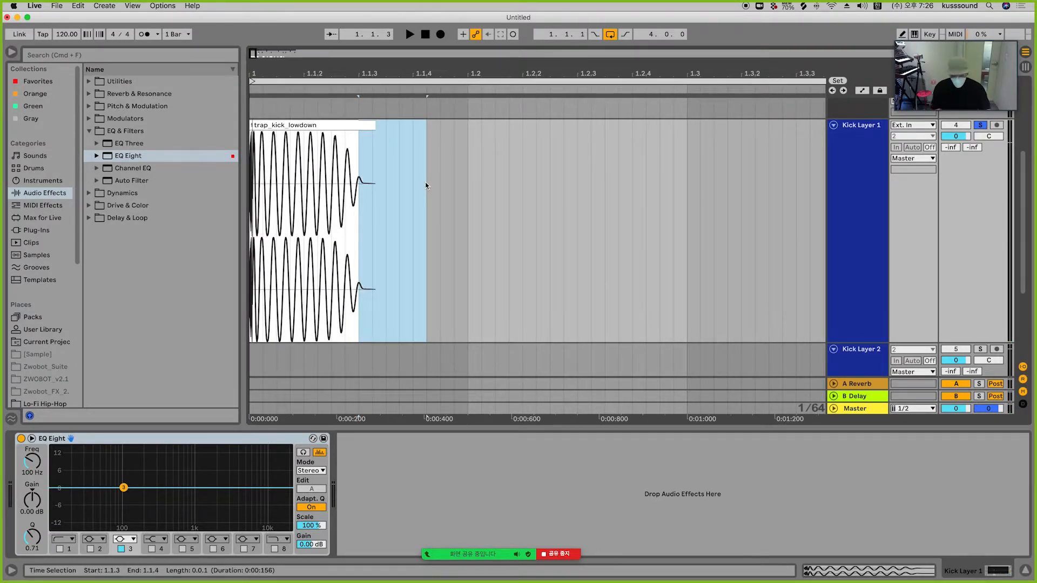
key("Delete")
Step: Add a long fade-out to the trap kick body clip starting near its beginning, and play it
left_click(319, 151)
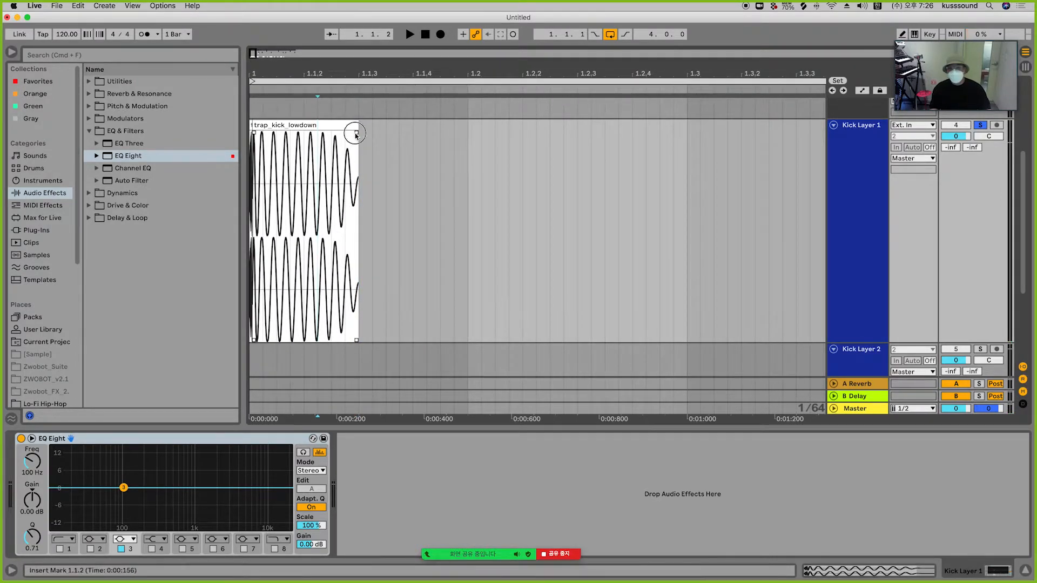
left_click_drag(355, 131, 284, 132)
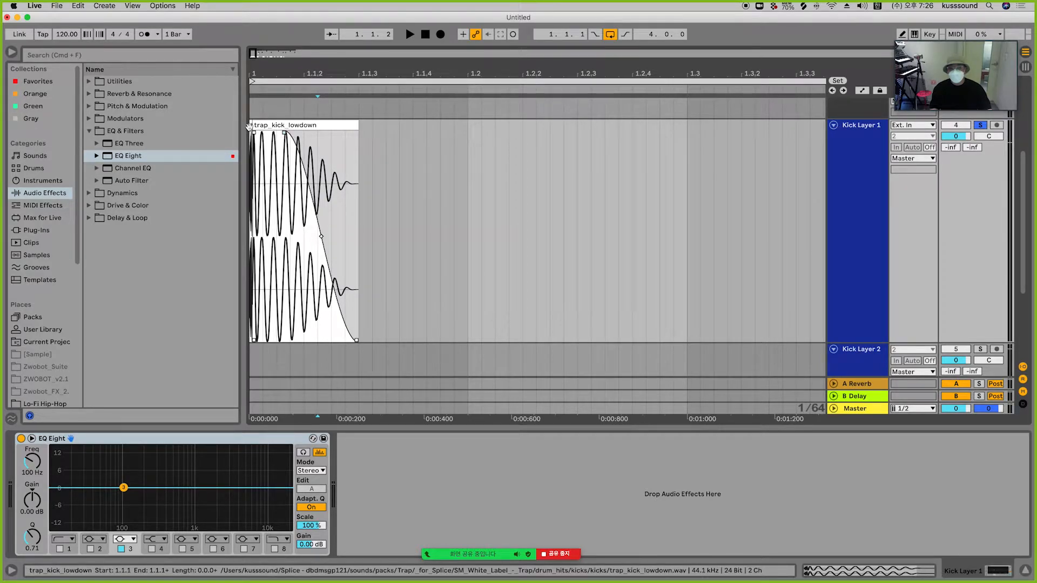
key("space")
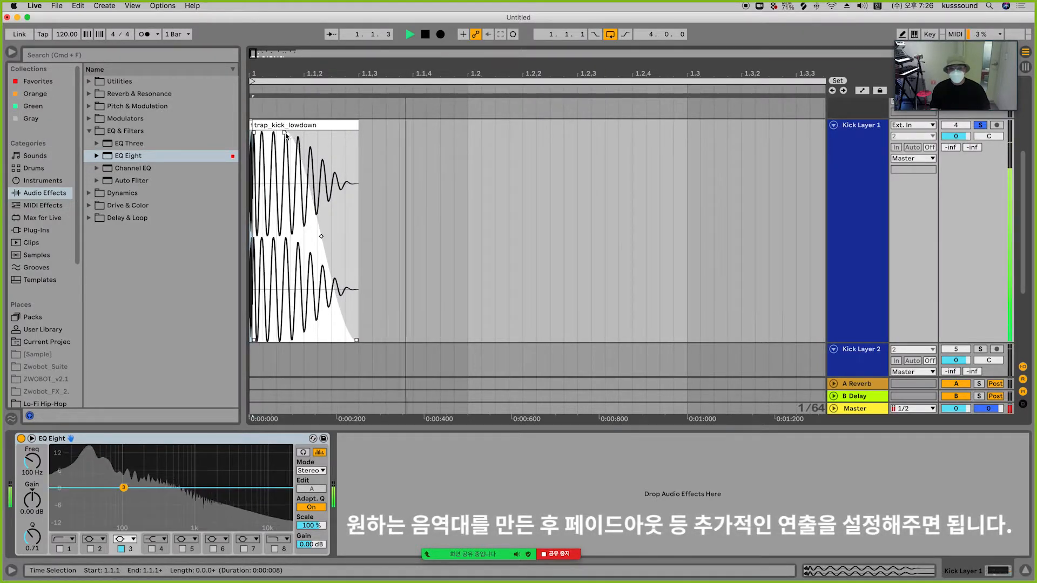
key("space")
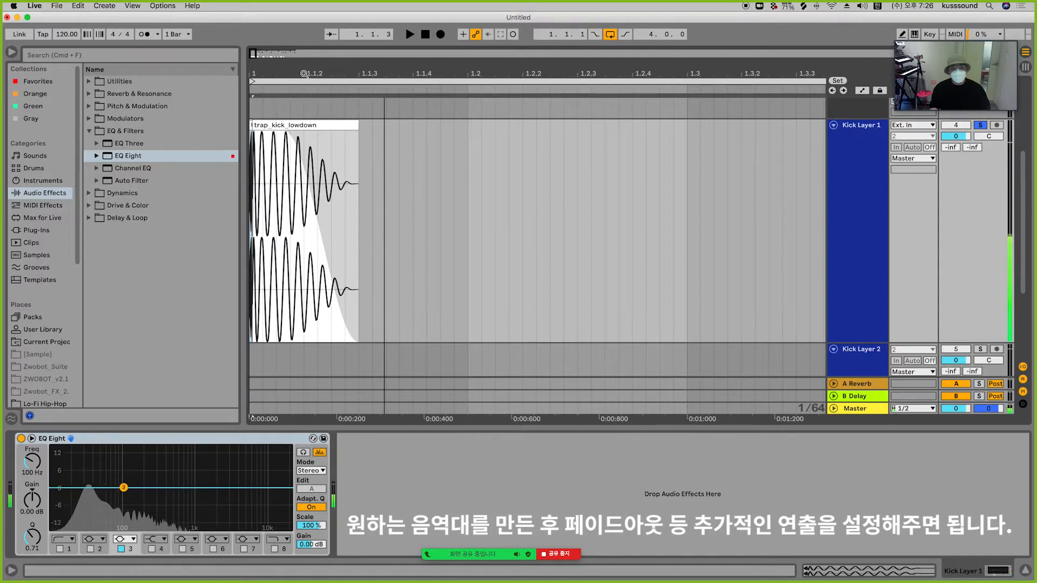
Step: Select the trap kick attack piece at the start of Kick Layer 1 and play it
left_click_drag(304, 74, 481, 119)
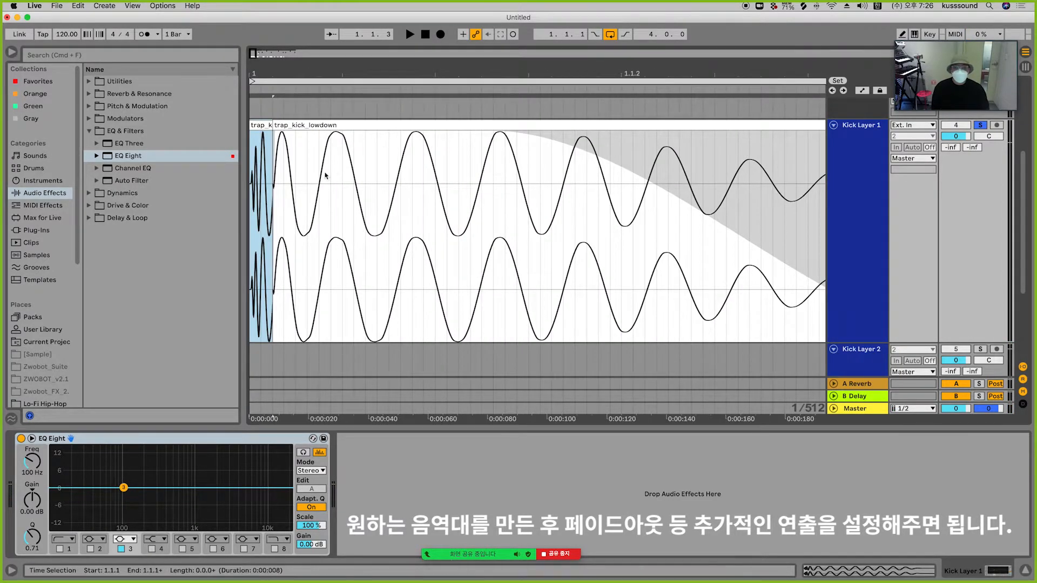
left_click(312, 184)
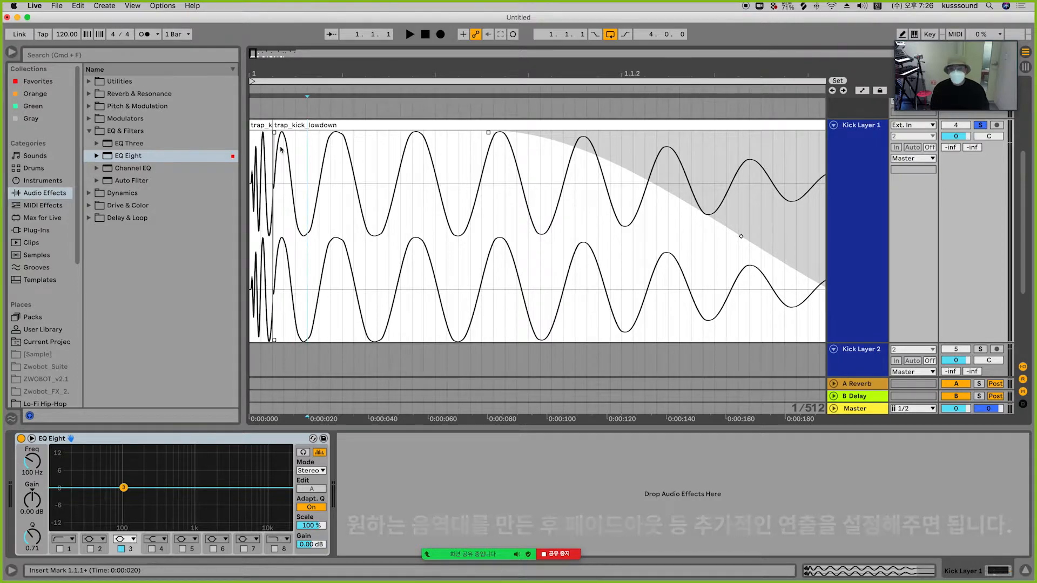
left_click(260, 126)
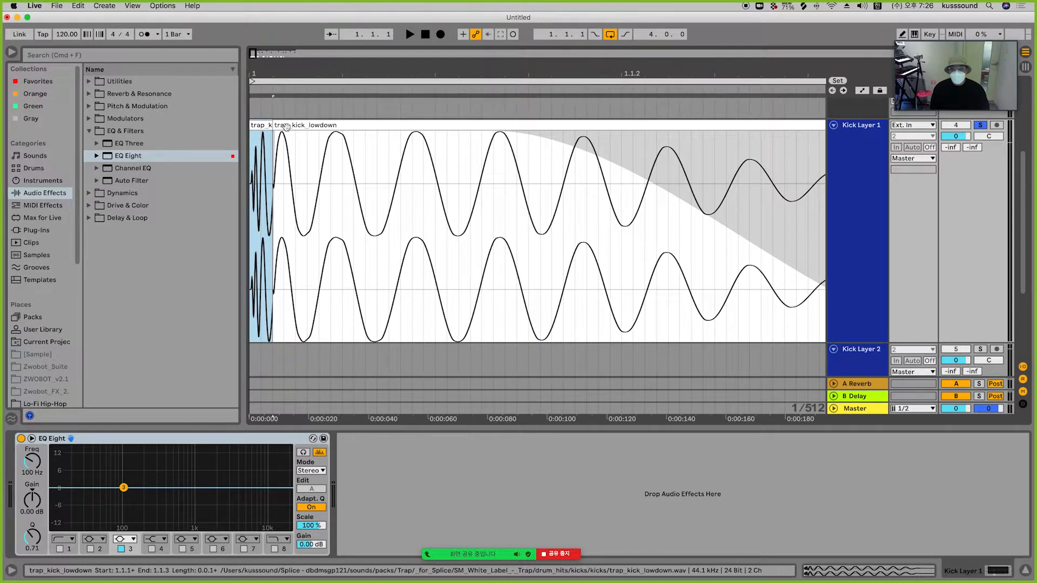
left_click(286, 126)
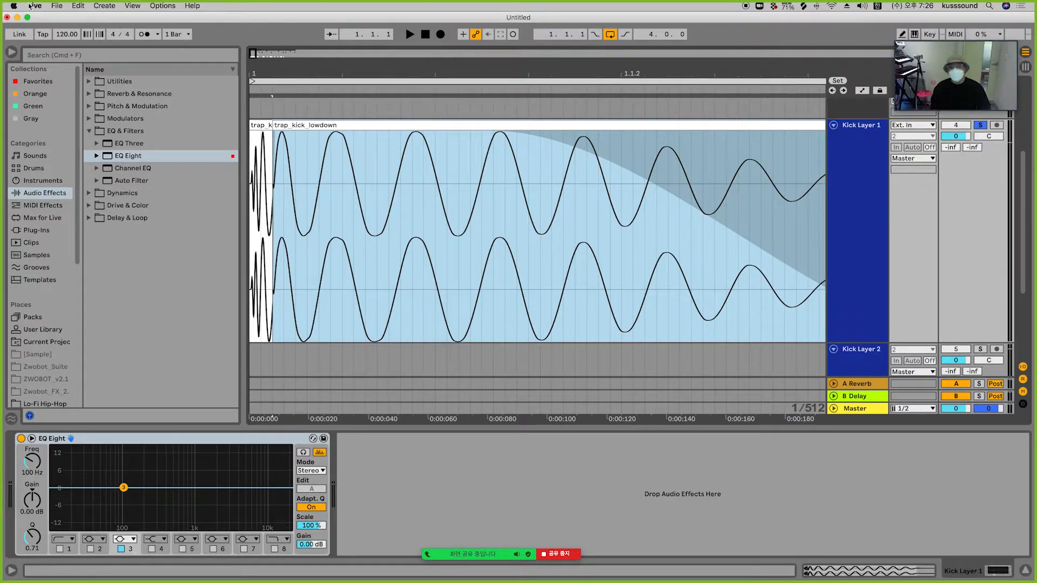
left_click(259, 127)
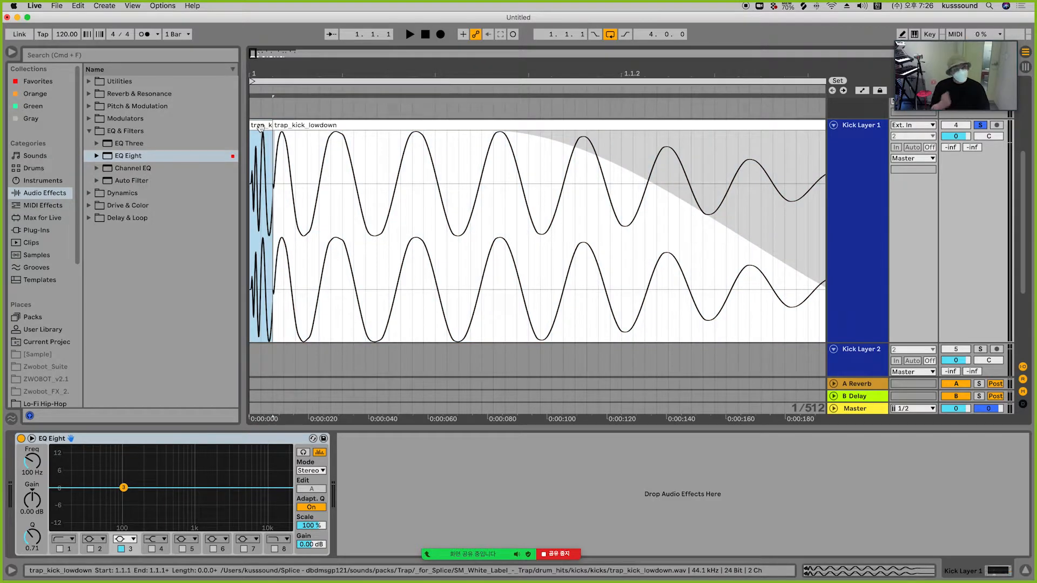
key("space")
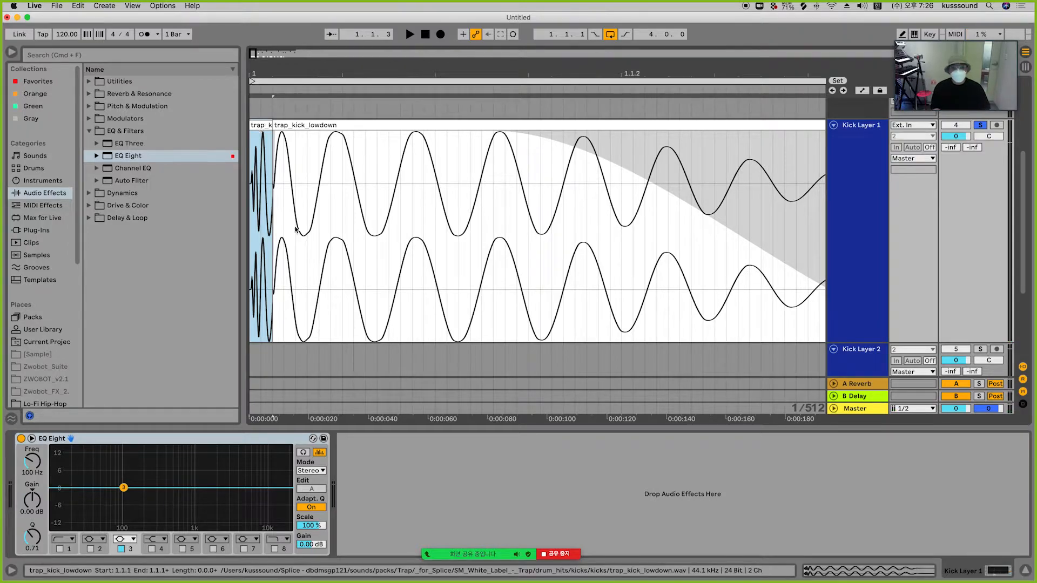
Step: Try lowering the trap kick attack clip's gain to -1.10 dB and restore it to 0 dB
left_click(876, 574)
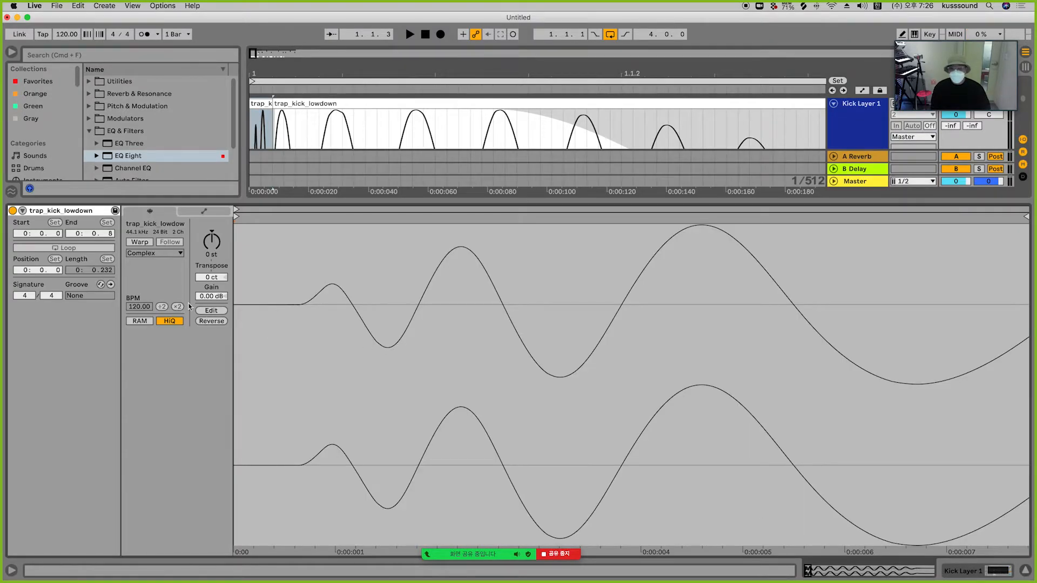
mouse_move(210, 299)
left_mouse_down()
mouse_move(211, 340)
mouse_move(210, 305)
left_mouse_up()
key("space")
key("space")
key("space")
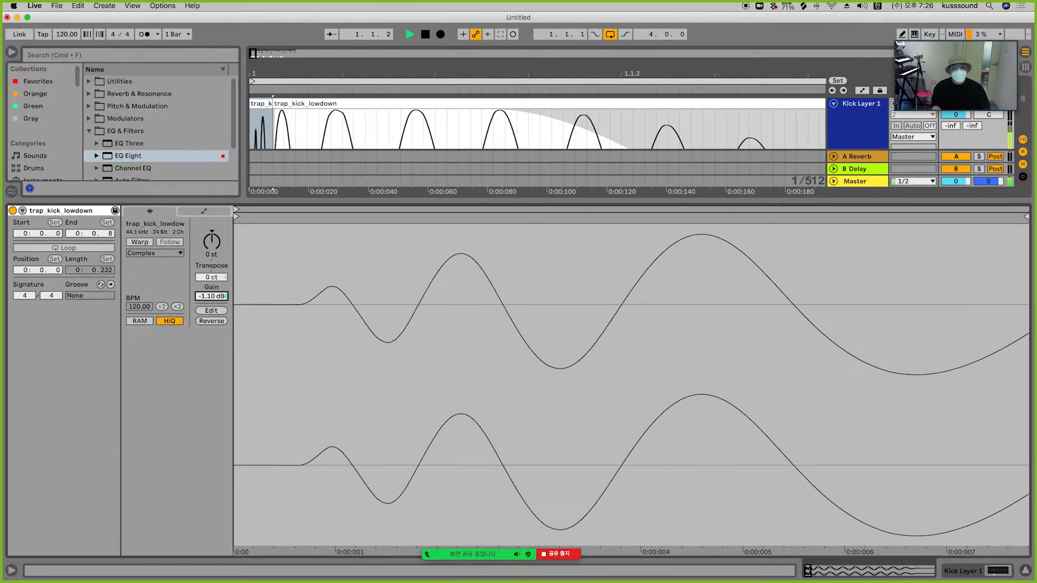
double_click(211, 296)
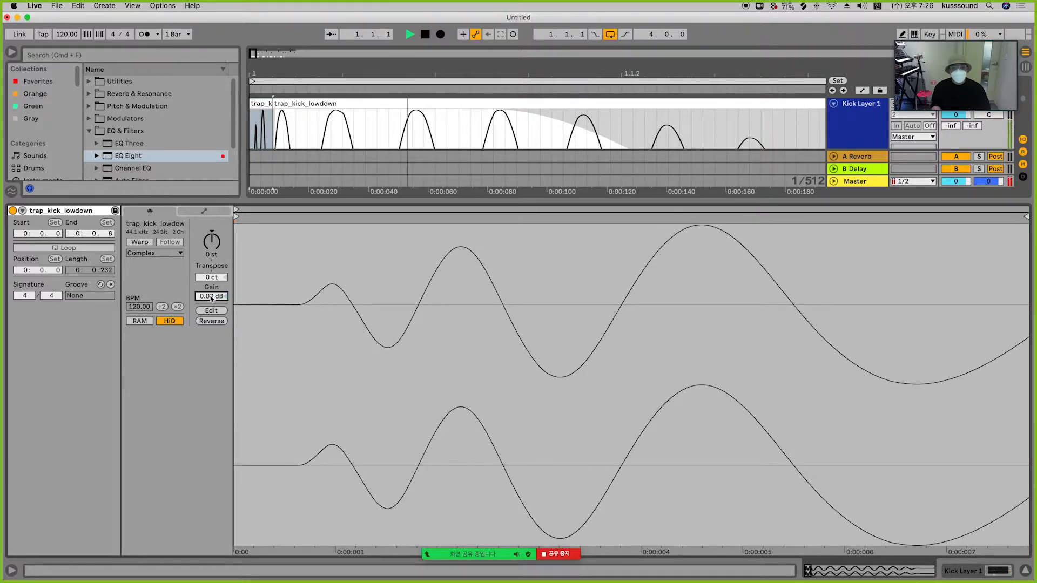
Step: Set the trap kick attack clip's gain to -2.00 dB and transpose it down to -1 st
left_click_drag(210, 297, 211, 306)
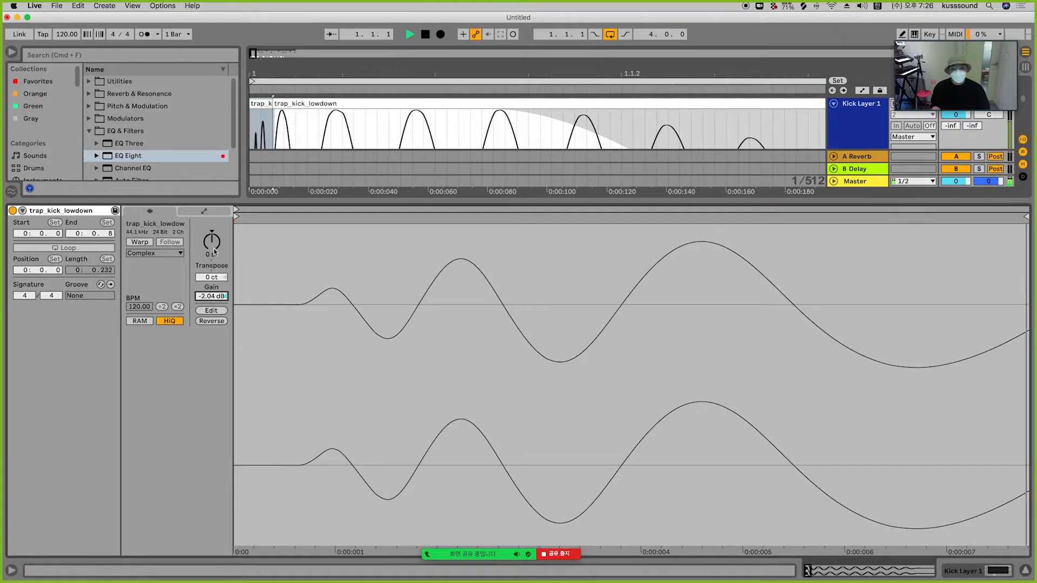
left_click_drag(214, 244, 214, 249)
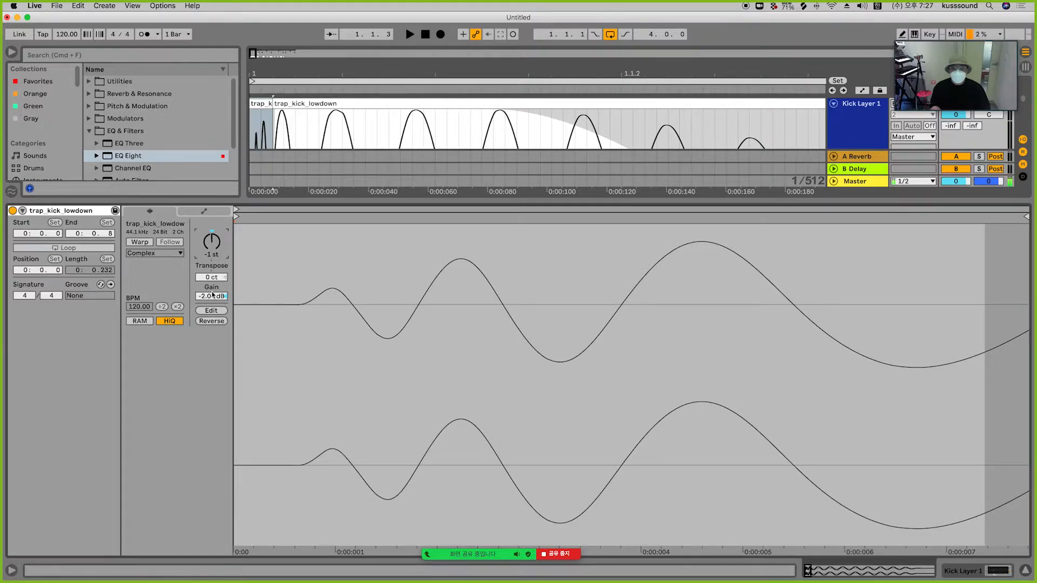
left_click_drag(210, 299, 211, 297)
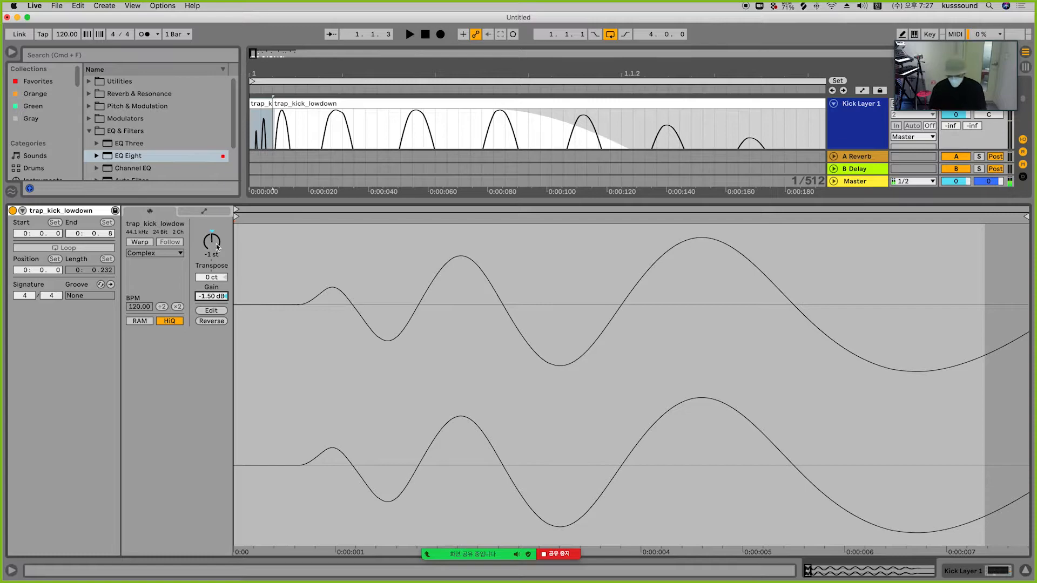
key("Down")
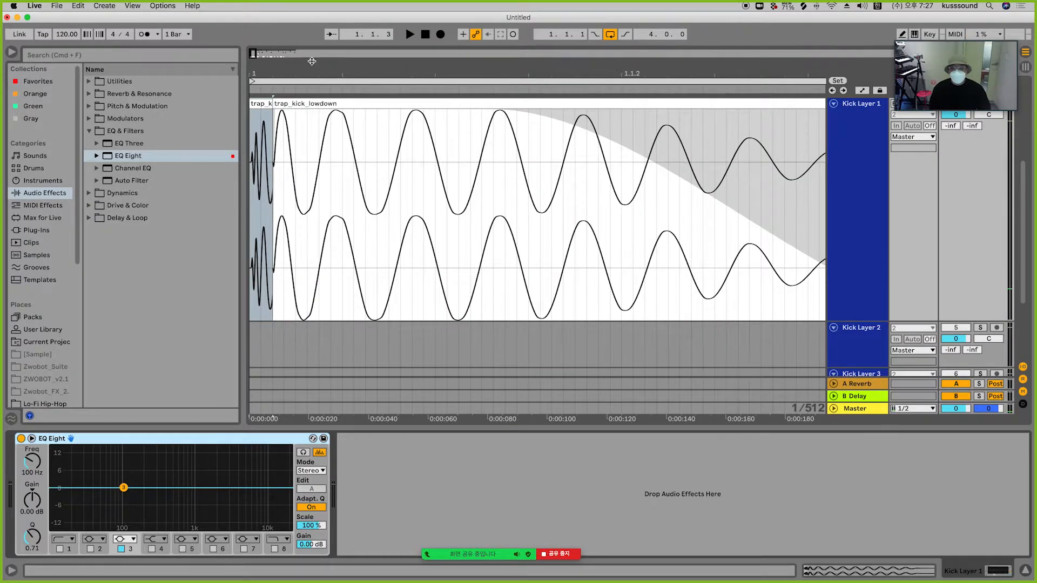
Step: Play back the layered kick hits and the second trap kick clip to compare their sound
left_click_drag(306, 71, 306, 27)
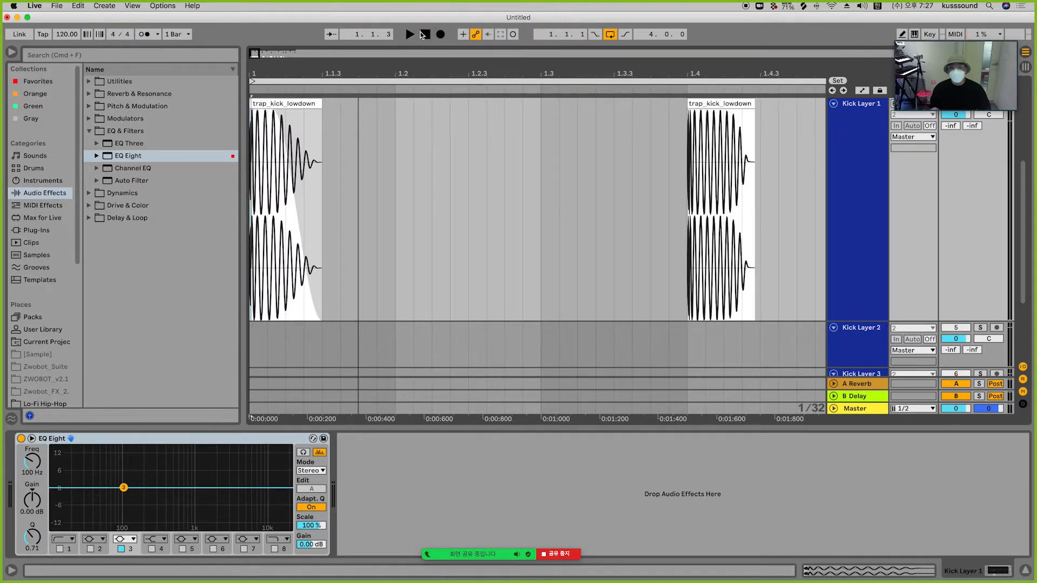
left_click(423, 33)
key("space")
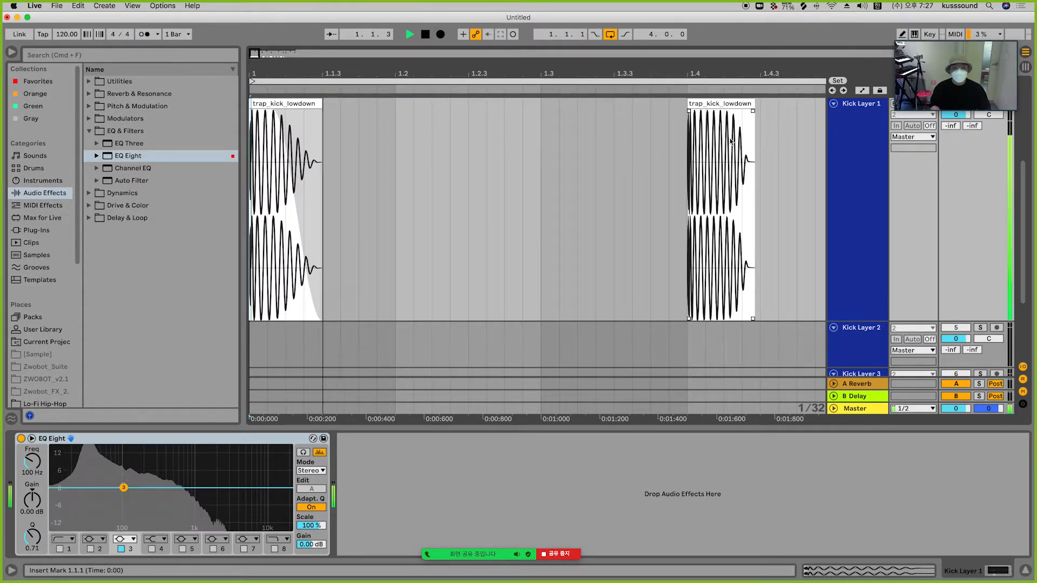
left_click(727, 114)
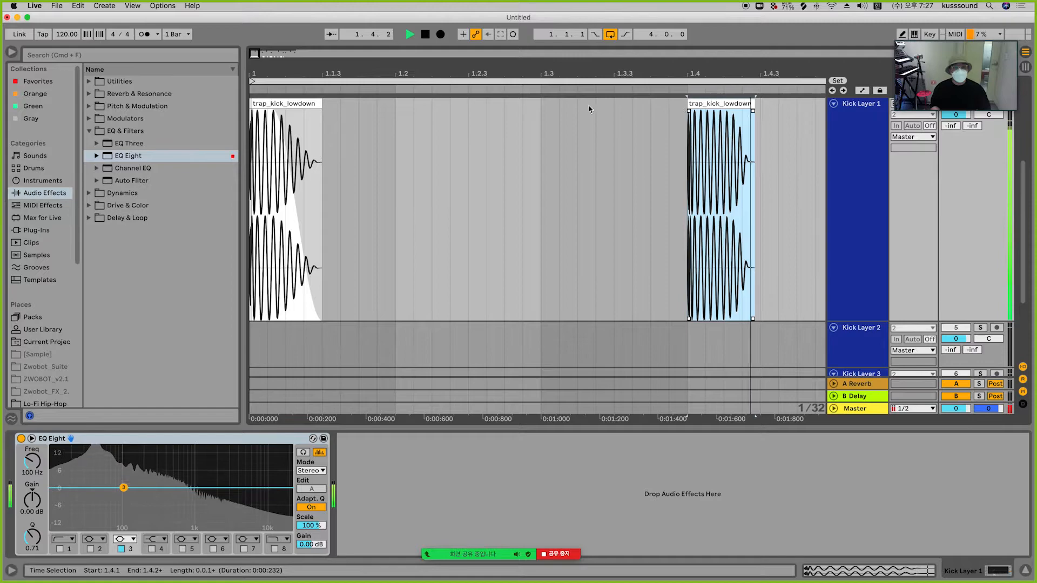
left_click(425, 34)
key("space")
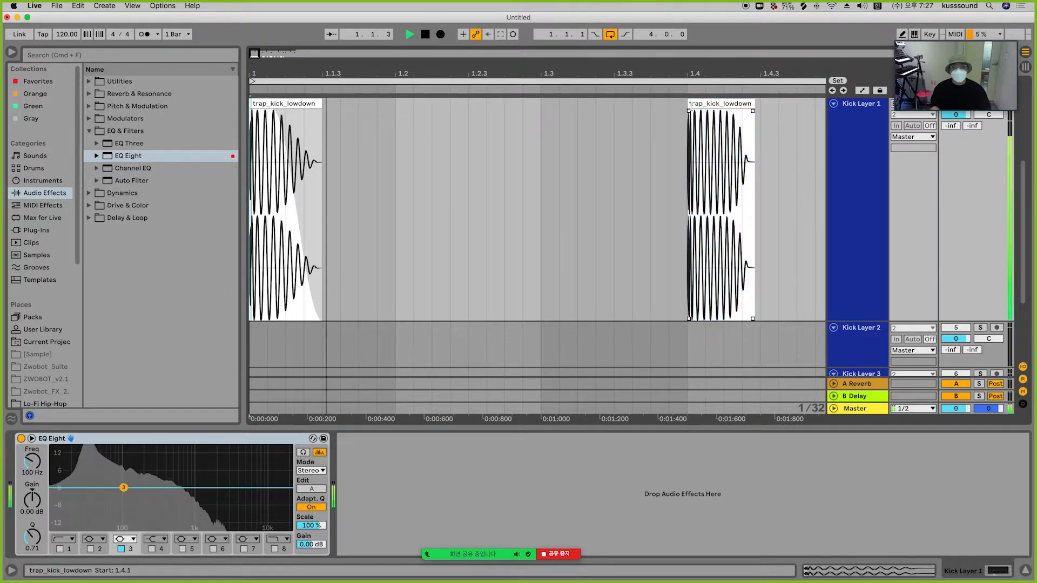
left_click(725, 104)
key("space")
left_click(423, 36)
left_click(398, 205)
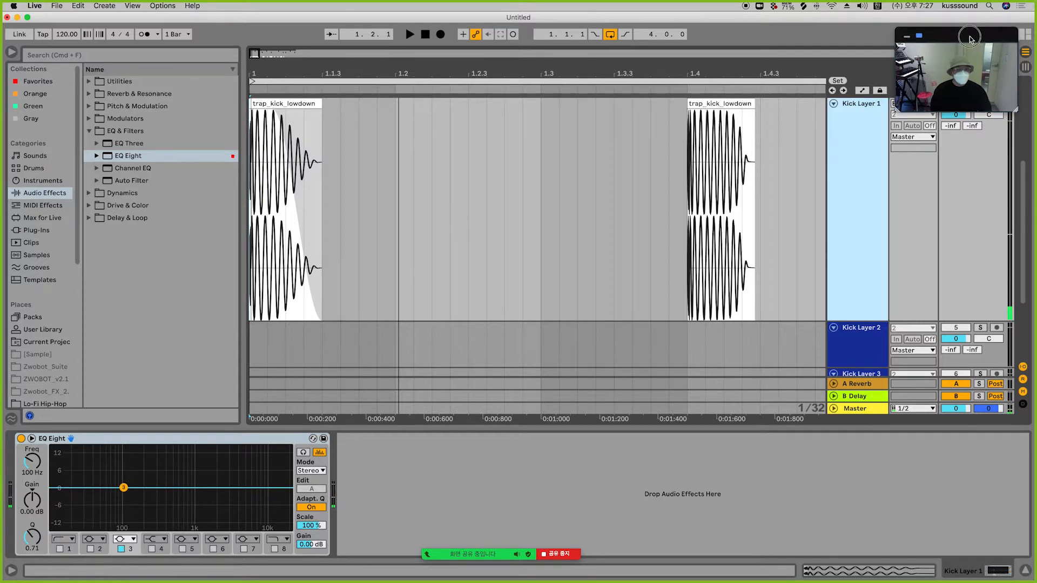
Step: Zoom out the arrangement and play all the kick layers together
left_click_drag(985, 38, 976, 186)
left_click(982, 104)
left_click(981, 104)
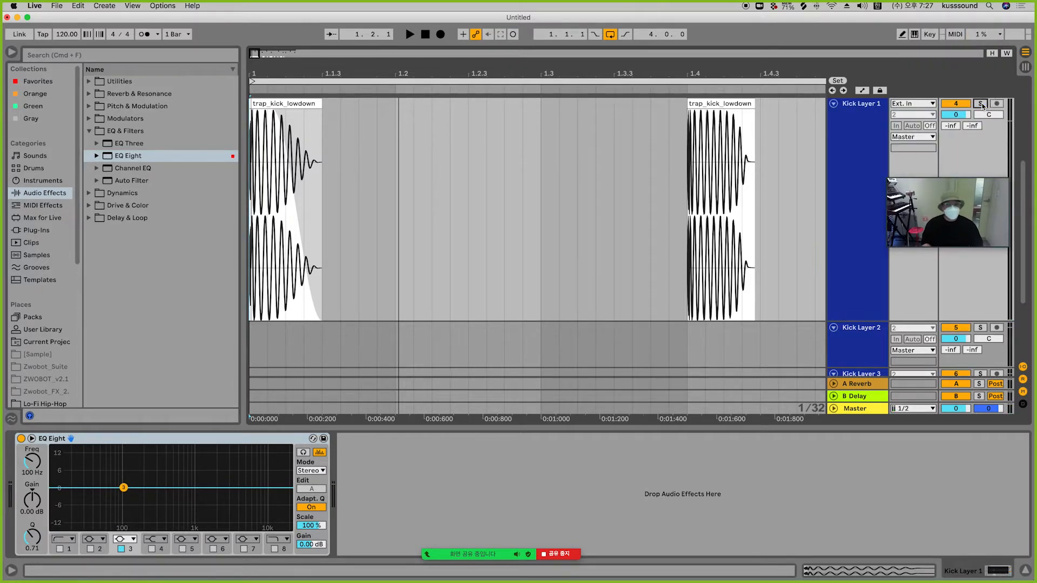
left_click(250, 104)
key("minus")
key("minus")
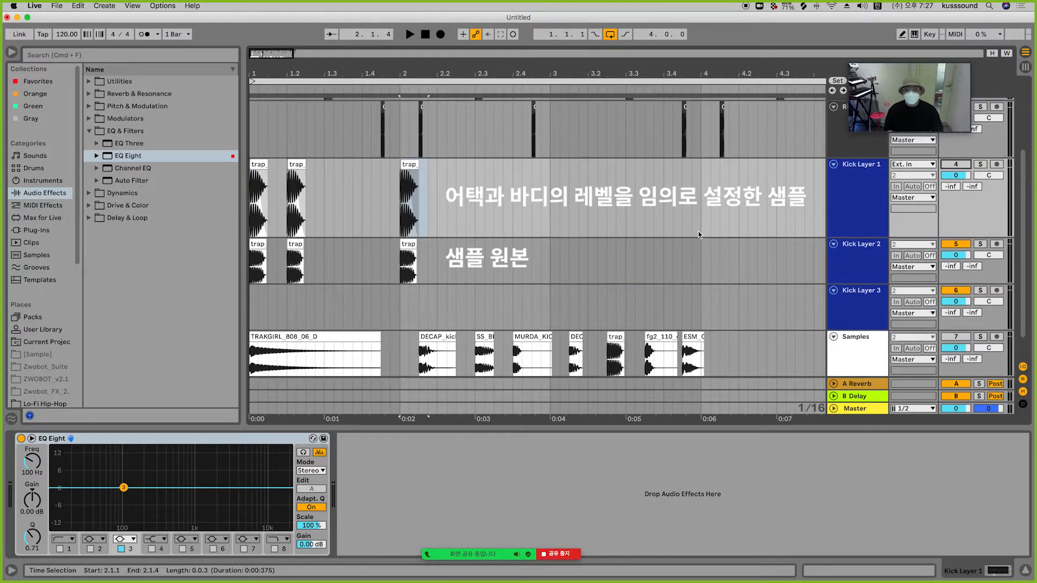
key("space")
key("space")
left_click(426, 34)
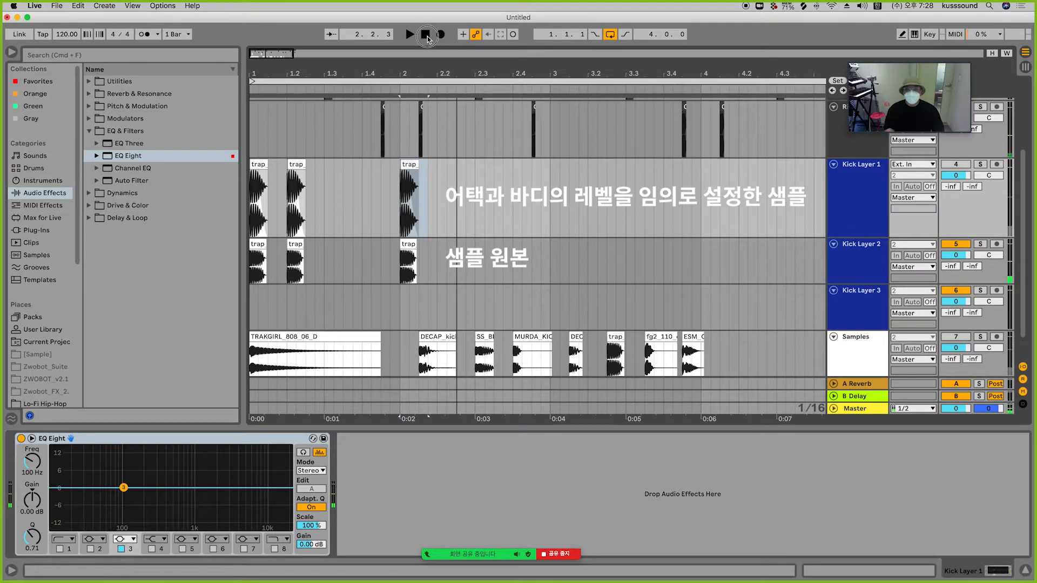
key("space")
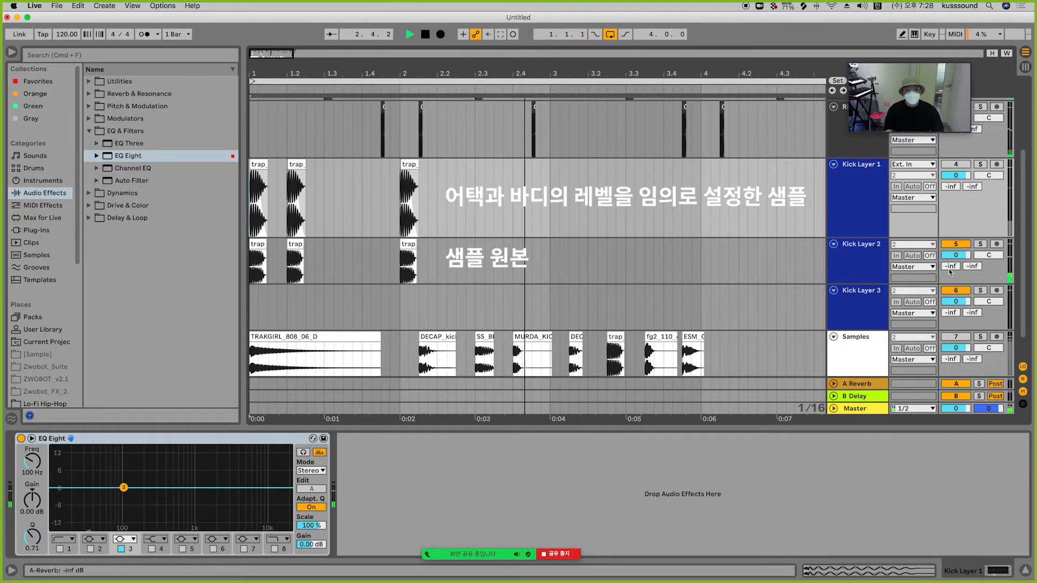
Step: Set Kick Layer 2's track volume to -4 dB and play the kicks
key("space")
left_click(957, 254)
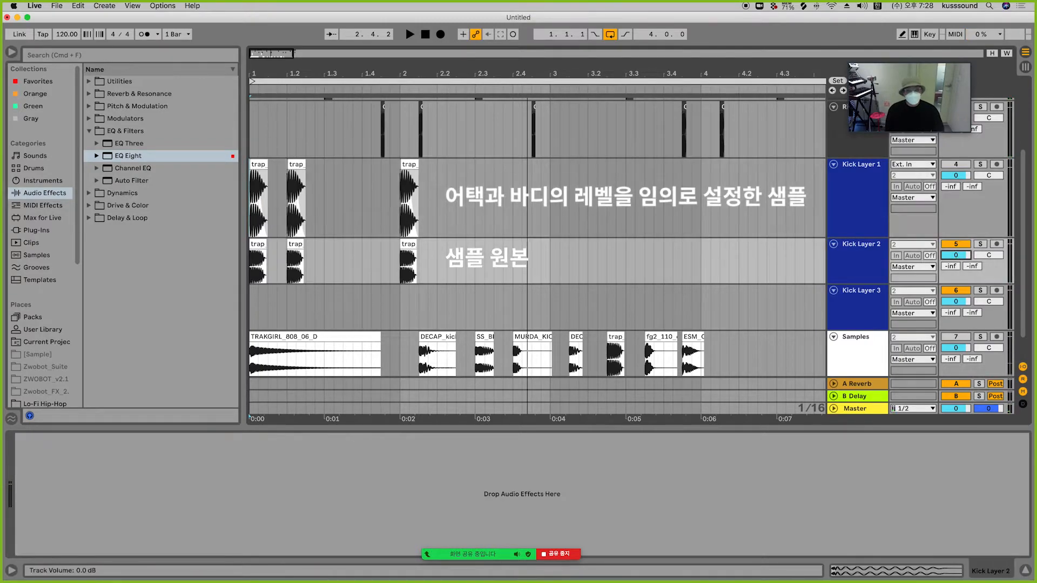
type("-4")
key("Return")
key("space")
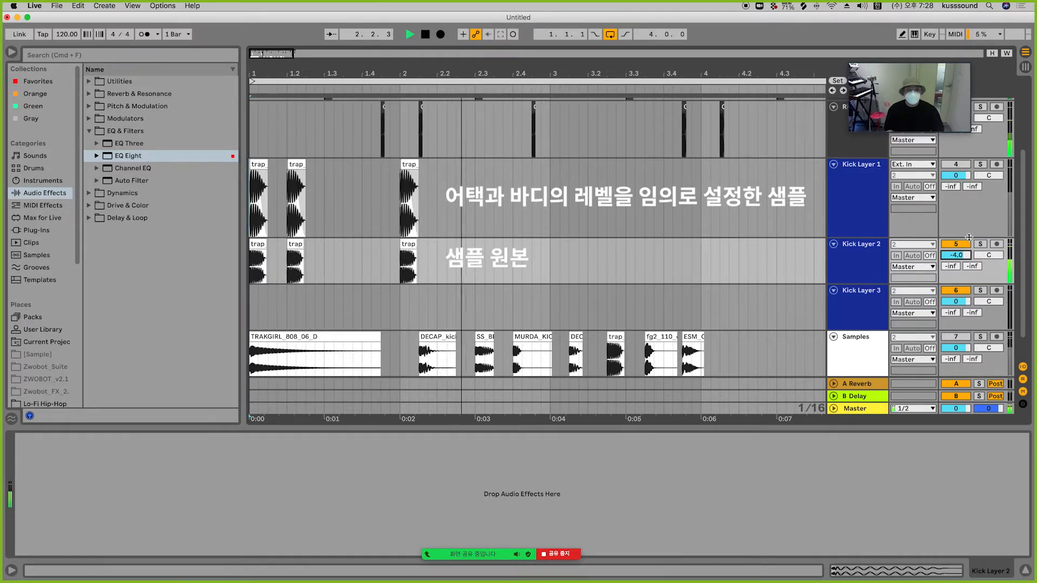
key("space")
Step: Loop bars 1 to 3 across the kick tracks and play the loop
left_click(409, 34)
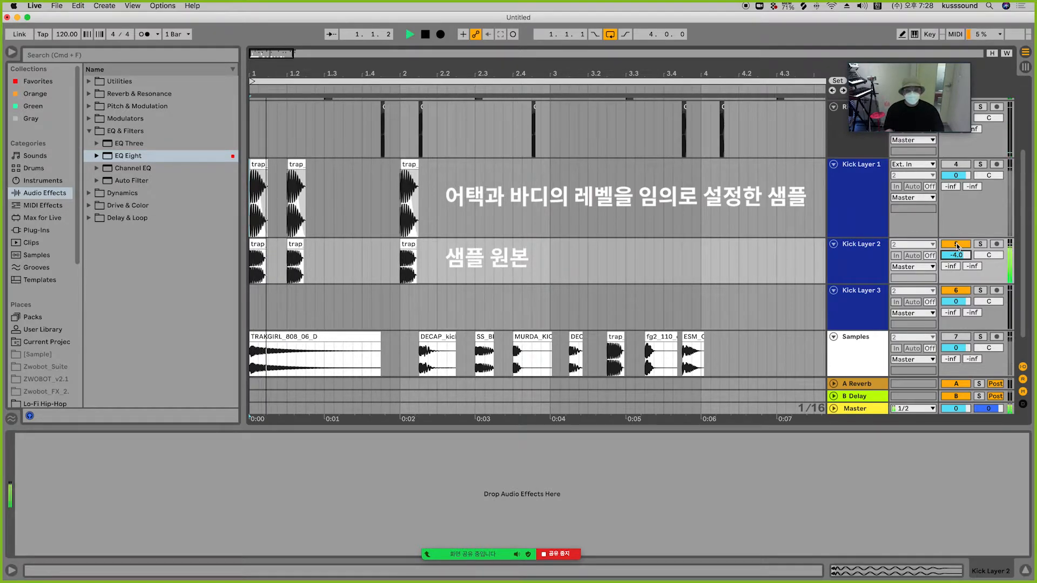
left_click_drag(546, 275, 252, 270)
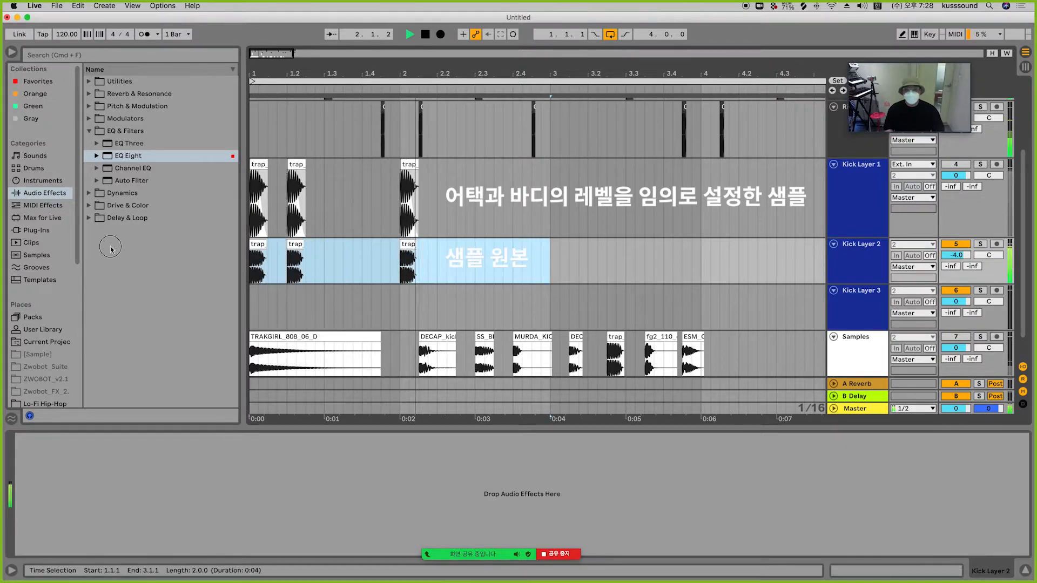
key("super+l")
key("space")
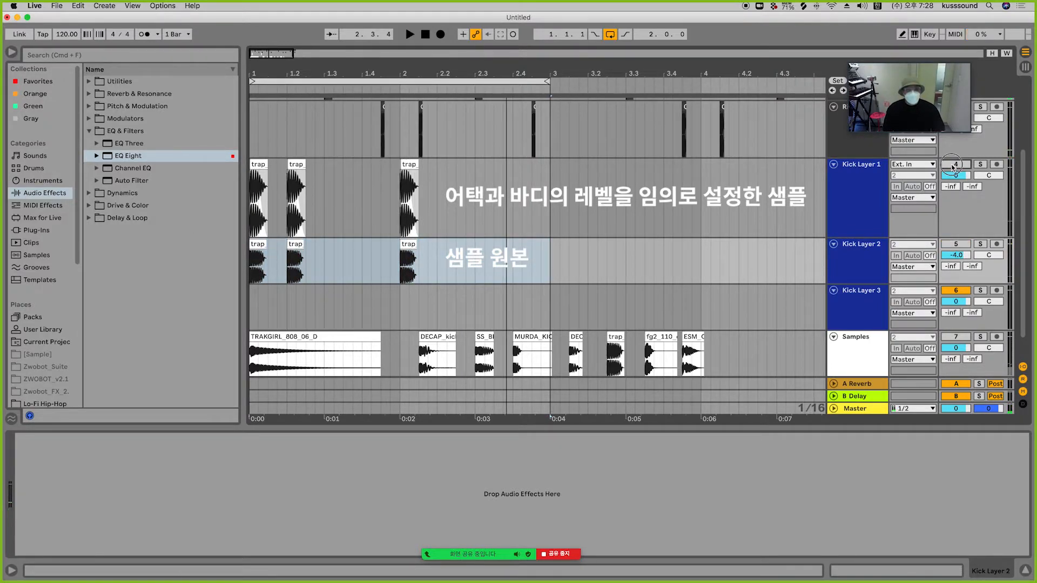
Step: Switch Kick Layer 1 on and set its track volume to -1.0 dB while the loop plays
left_click(951, 164)
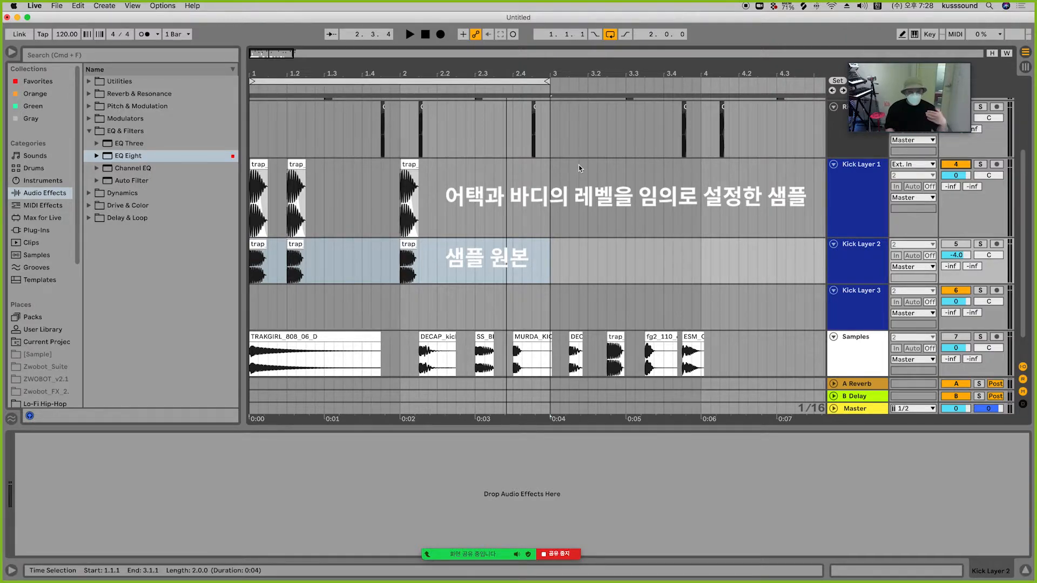
key("space")
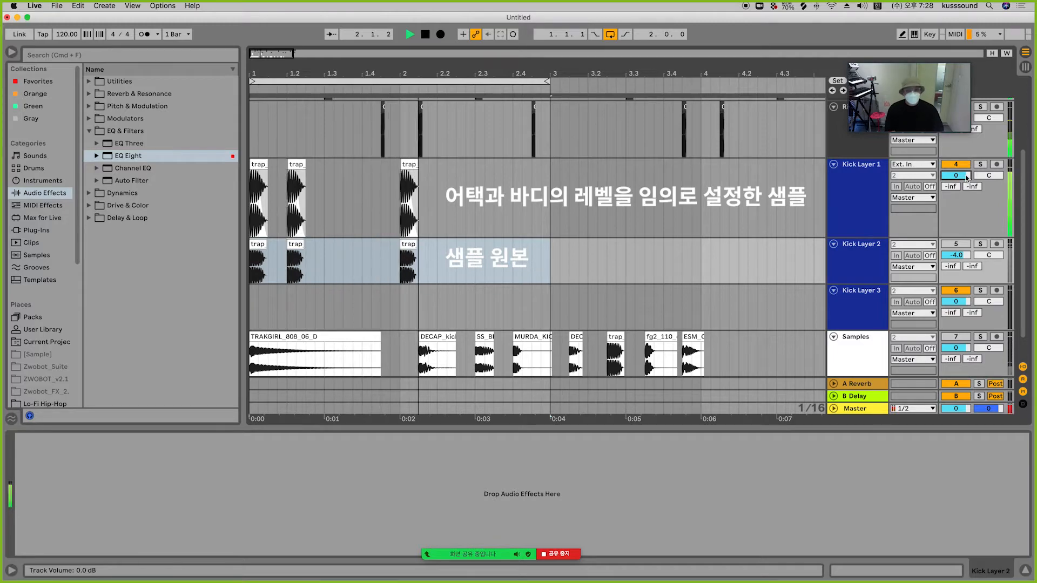
left_click_drag(966, 176, 966, 178)
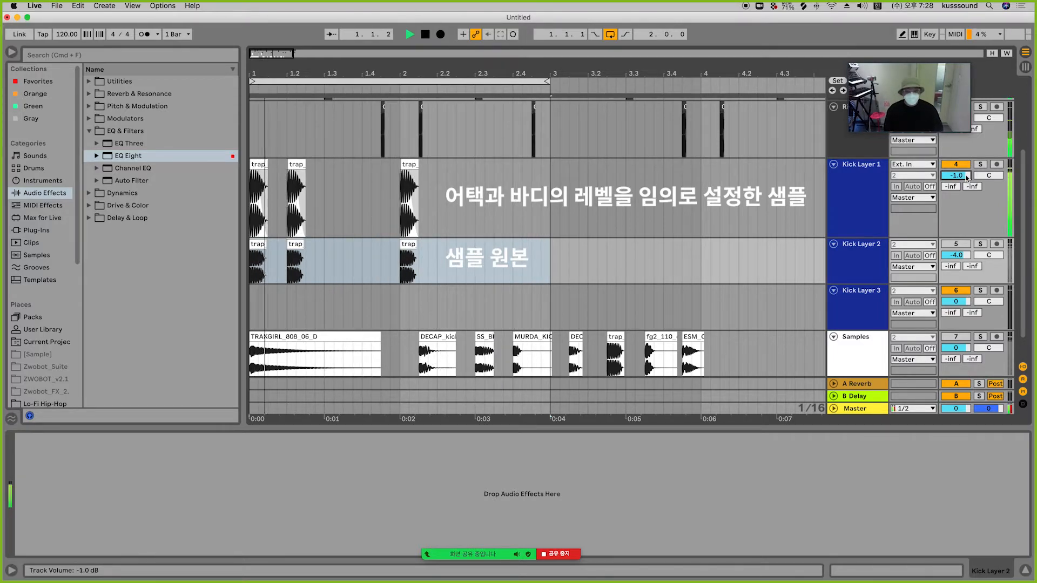
key("Up")
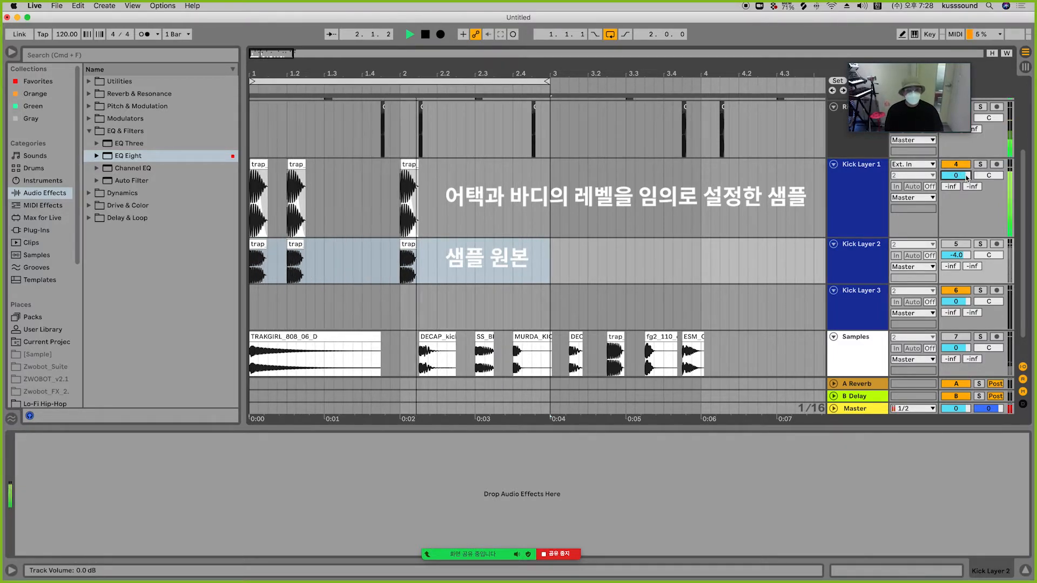
key("Down")
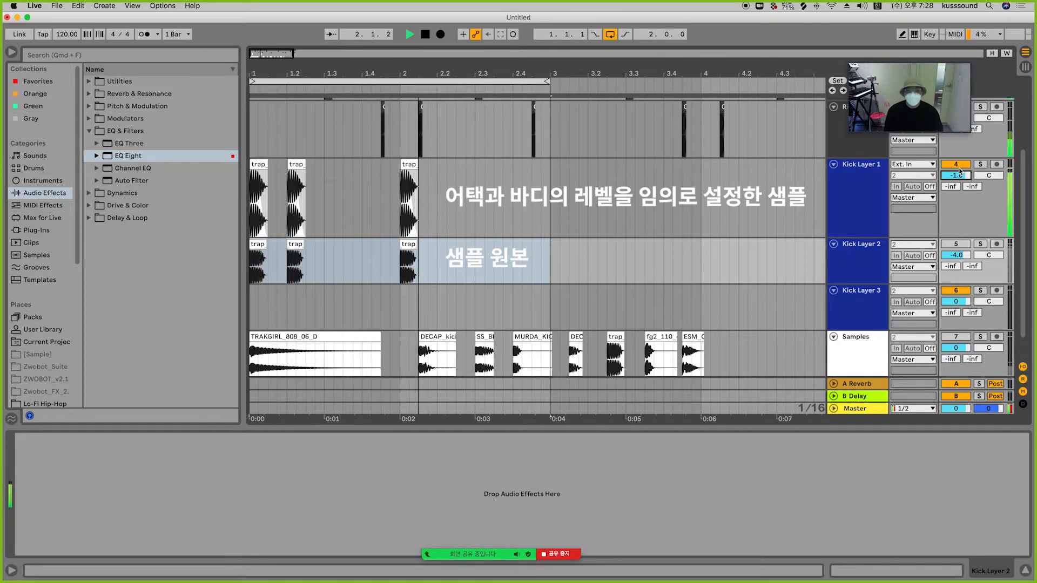
left_click(956, 164)
key("space")
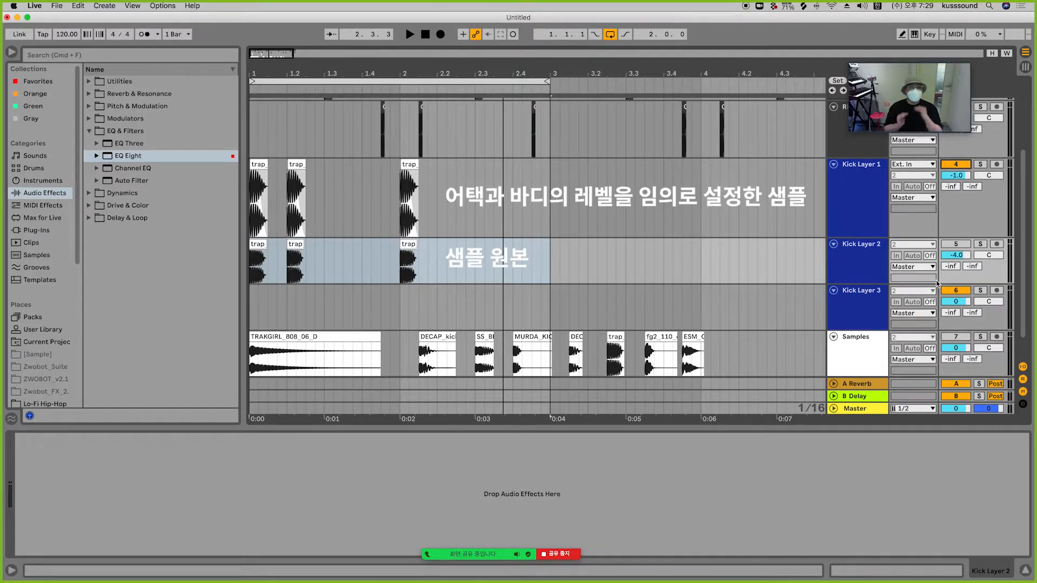
Step: Solo Kick Layer 1 and Kick Layer 2 in turn to listen to each, then unsolo
left_click(981, 165)
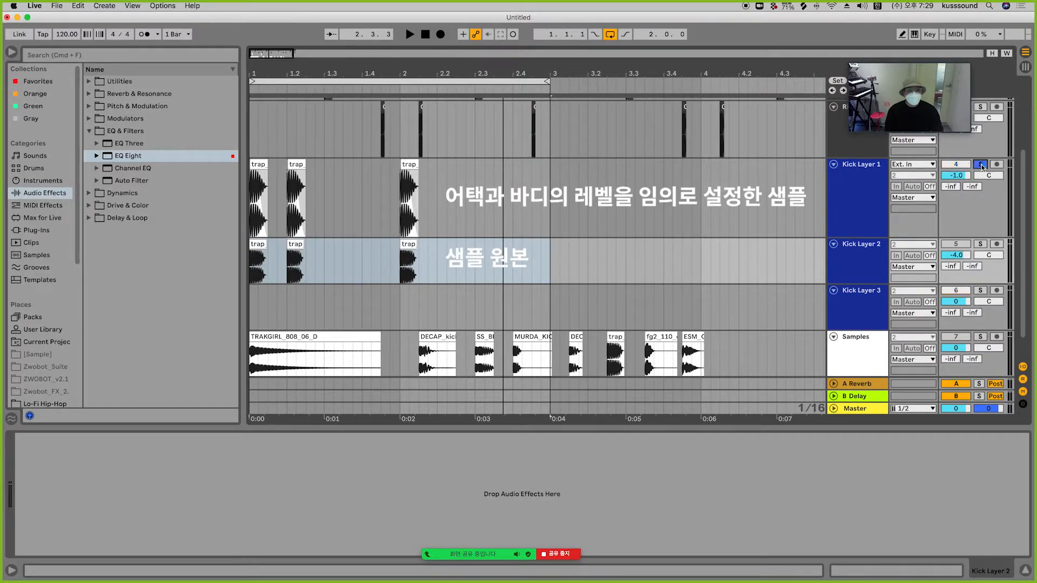
key("space")
key("space")
left_click(975, 244)
key("space")
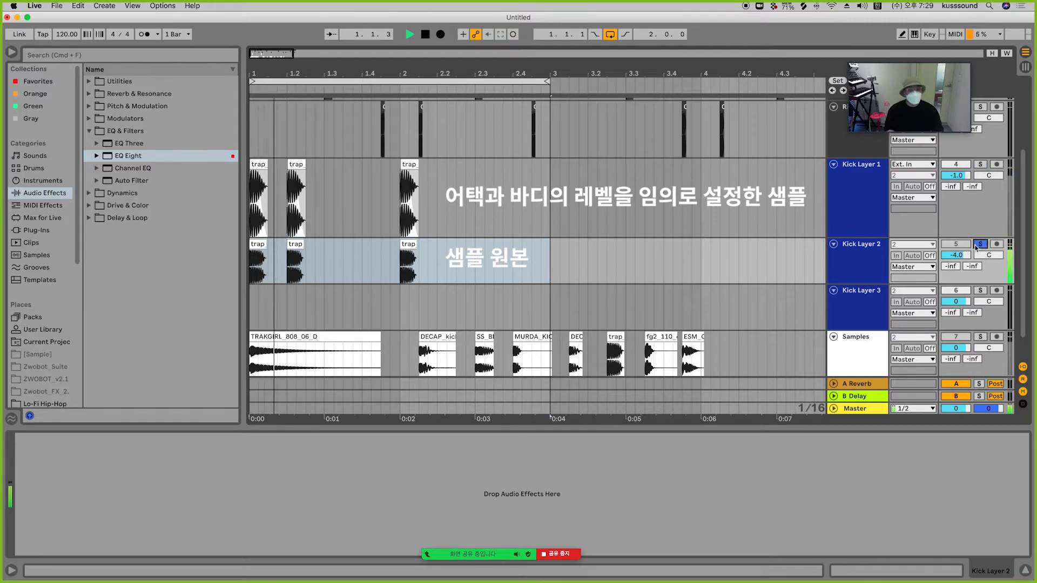
key("space")
left_click(978, 246)
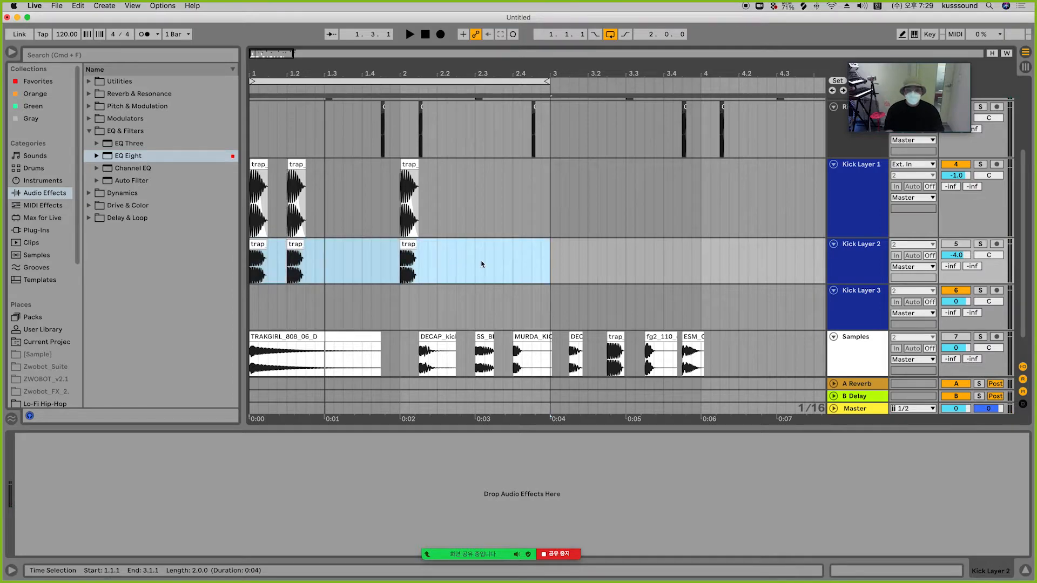
Step: Delete the trap kick clips on Kick Layer 2 in the first two bars
left_click(503, 262)
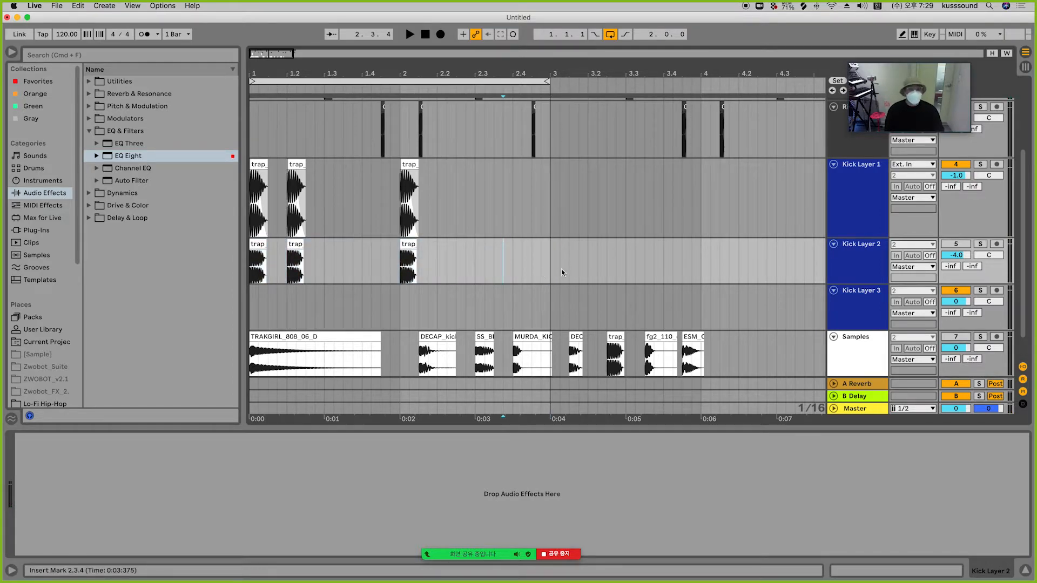
left_click_drag(474, 263, 243, 268)
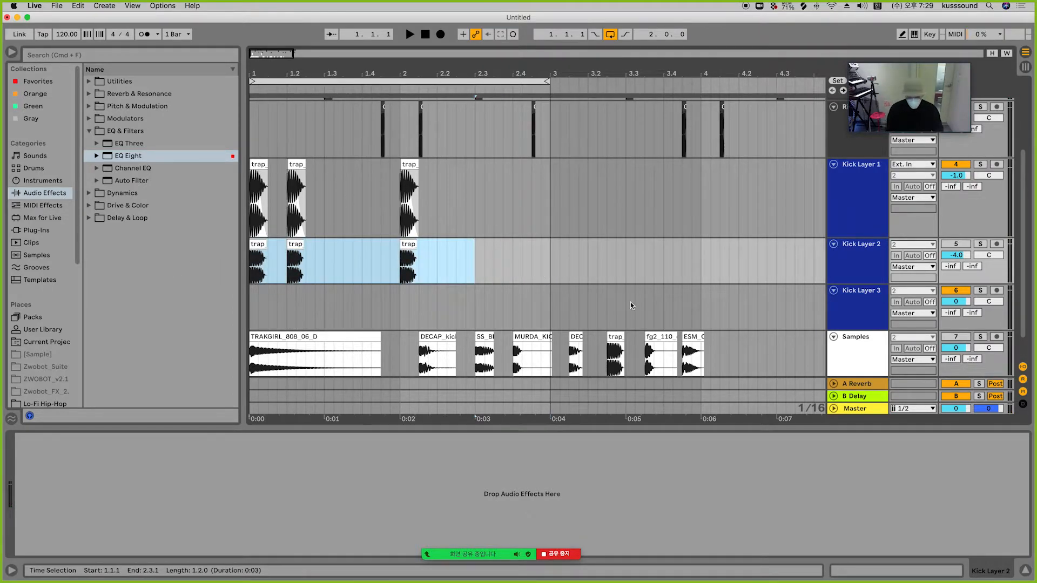
key("Delete")
Step: Delete the trap sample clip from the Samples track
left_click(922, 221)
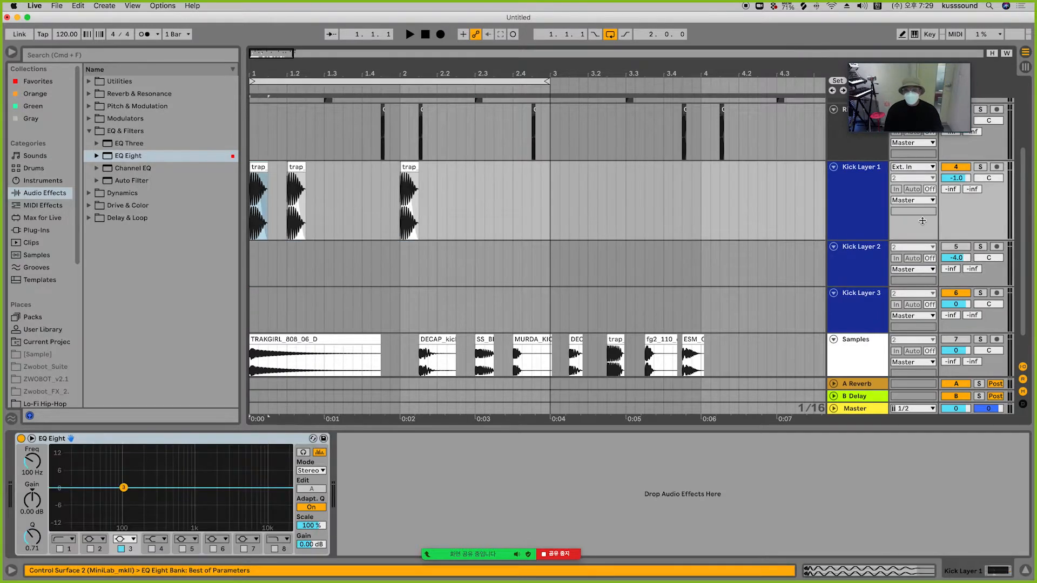
left_click(618, 338)
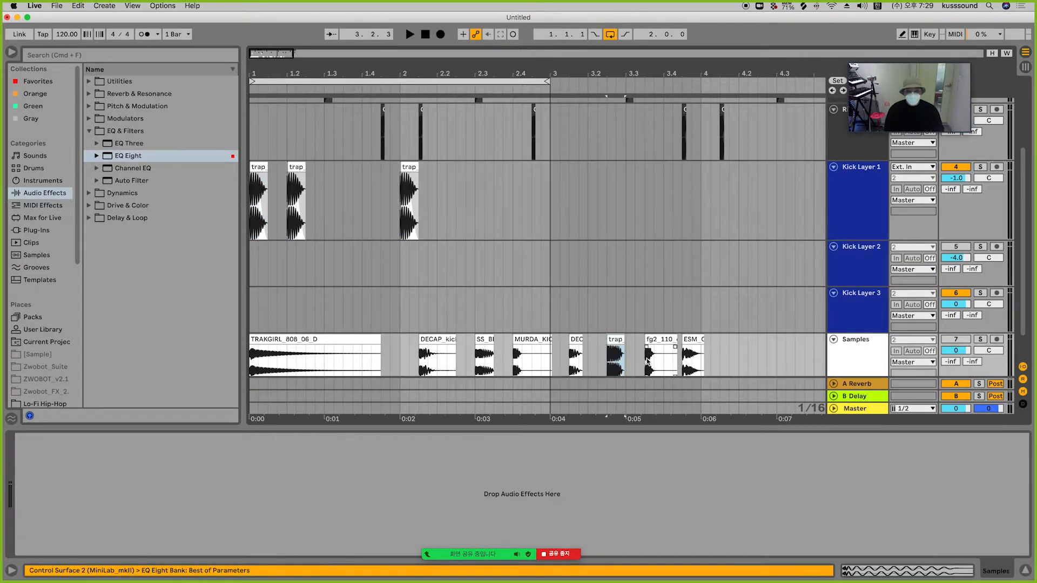
key("Delete")
Step: Audition the MURDA kick sample soloed on the Samples track and move it to the start of Kick Layer 2
left_click(519, 346)
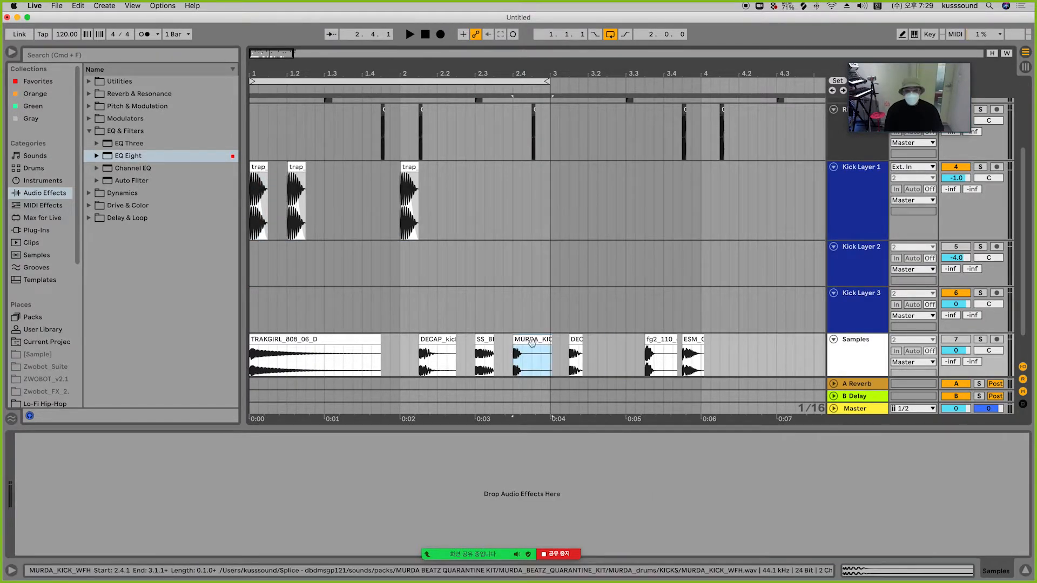
left_click(980, 340)
key("space")
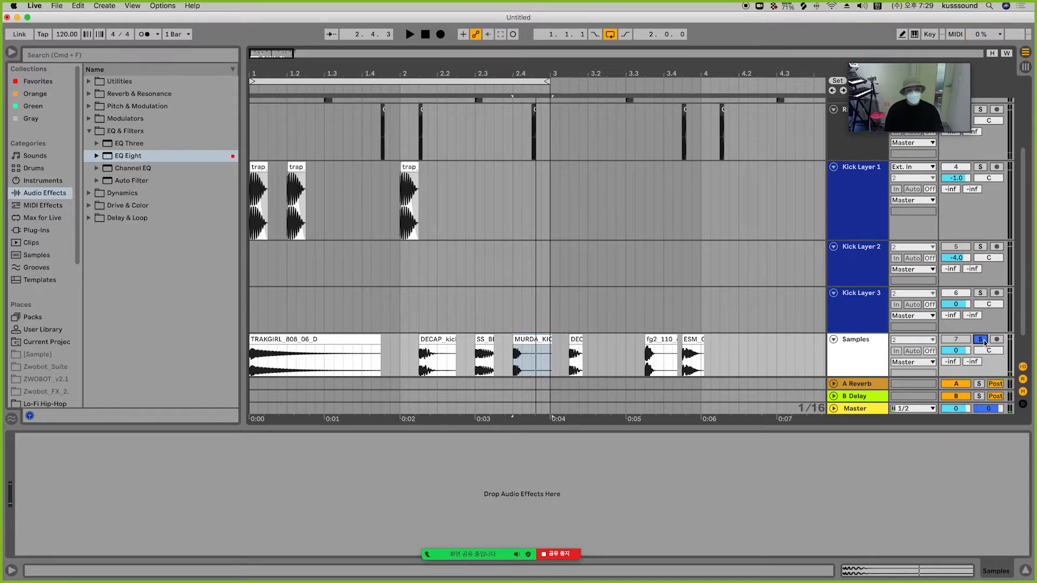
left_click(982, 340)
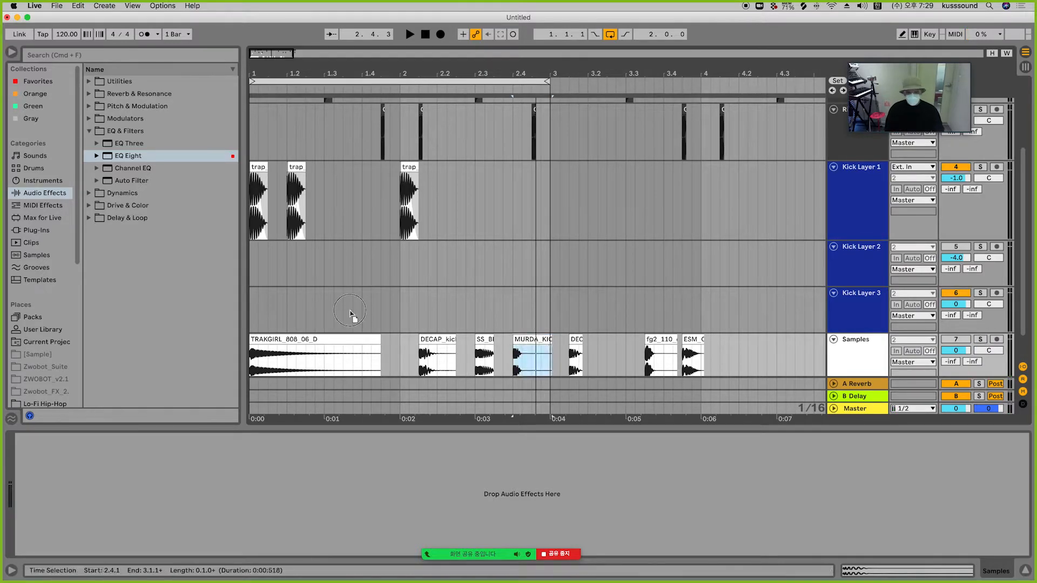
key("space")
left_click_drag(249, 267, 250, 267)
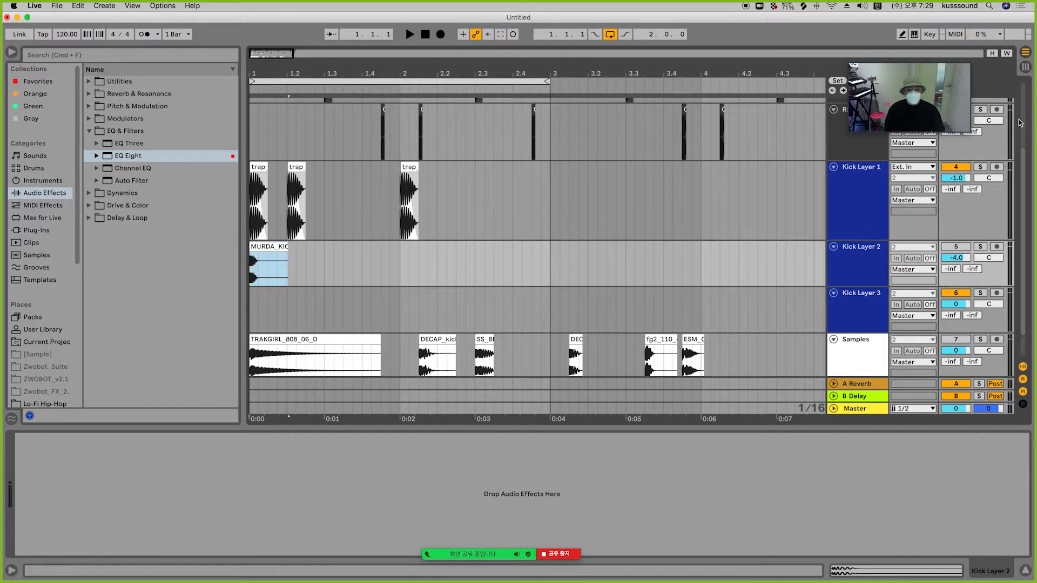
Step: Solo Kick Layer 1 and play back the kick layers
left_click(980, 168)
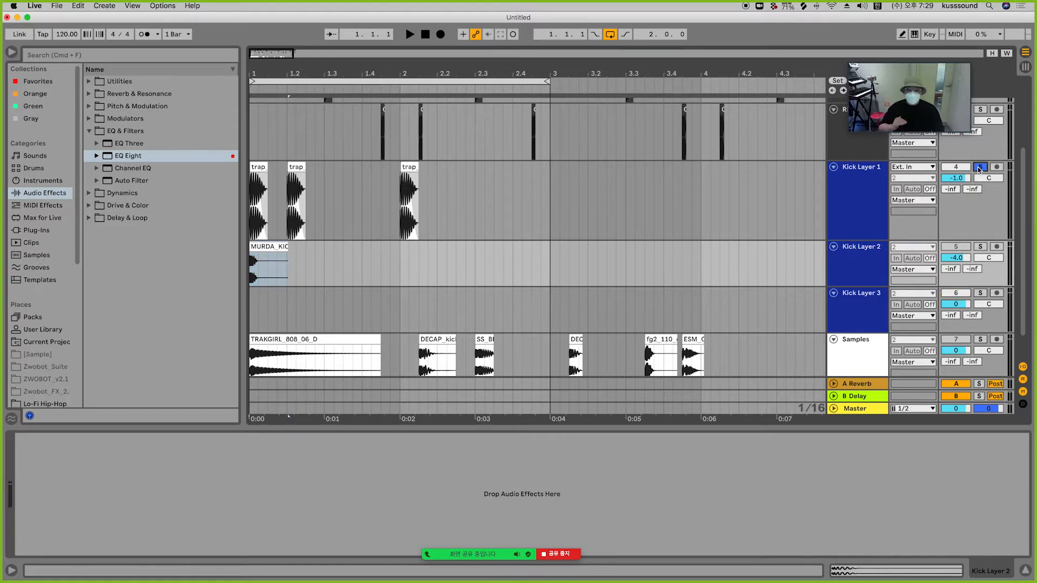
key("space")
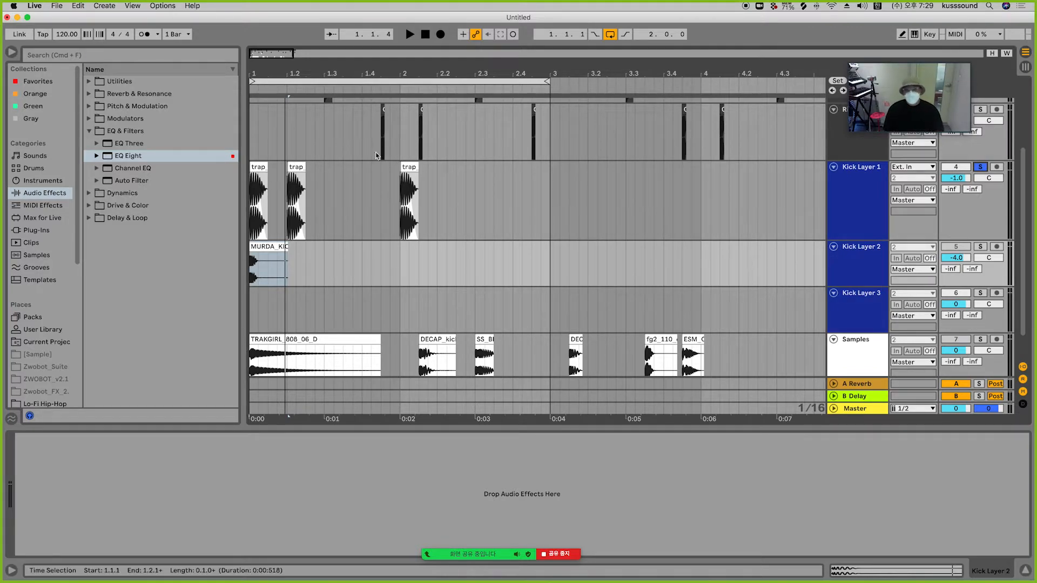
Step: Trim the MURDA kick clip on Kick Layer 2 so it ends at 1.1.3
left_click_drag(254, 74, 254, 121)
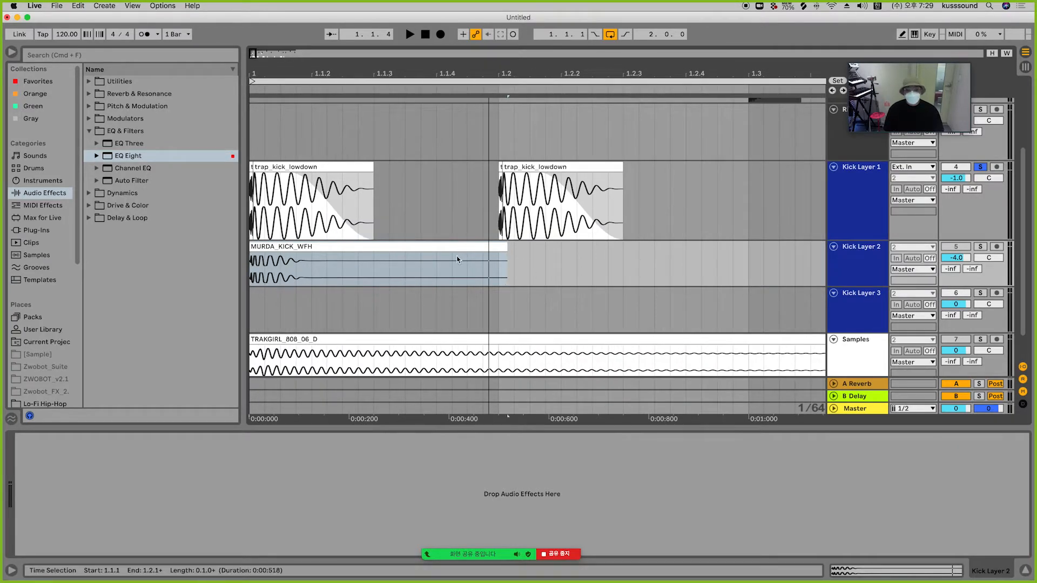
left_click(370, 264)
left_click_drag(367, 262, 545, 261)
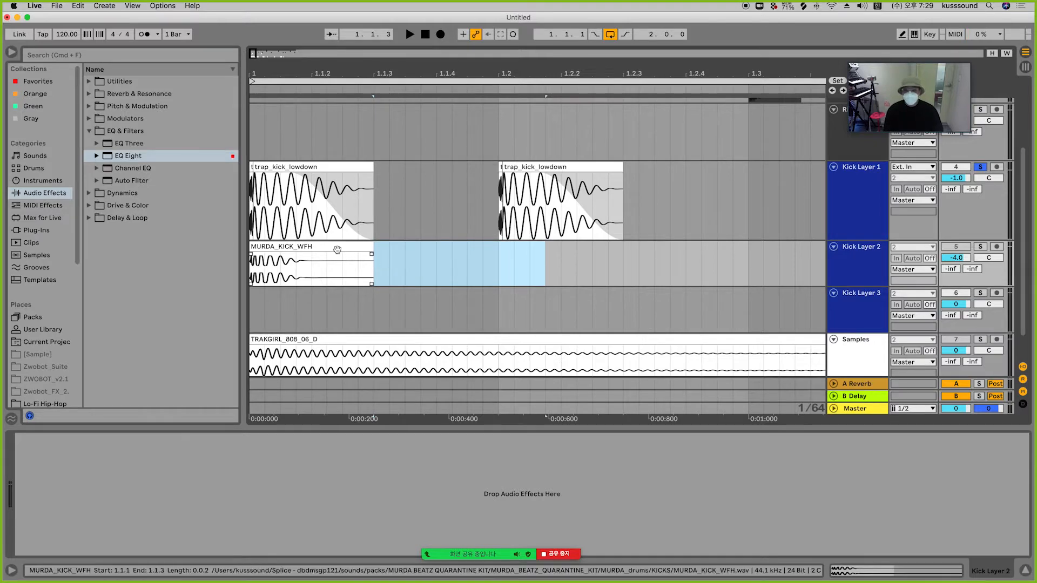
key("Delete")
left_click(328, 170)
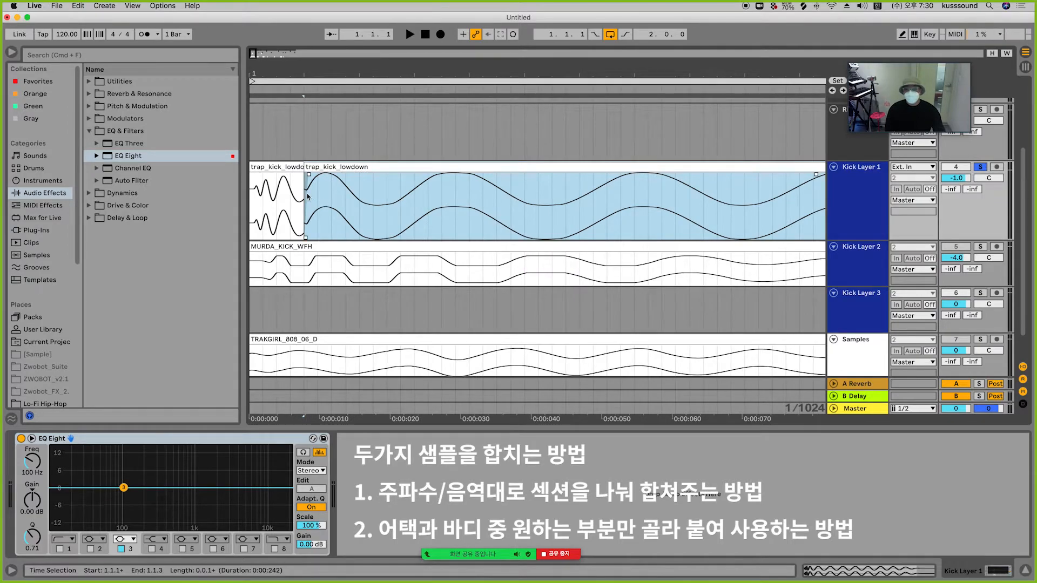
left_click(277, 169)
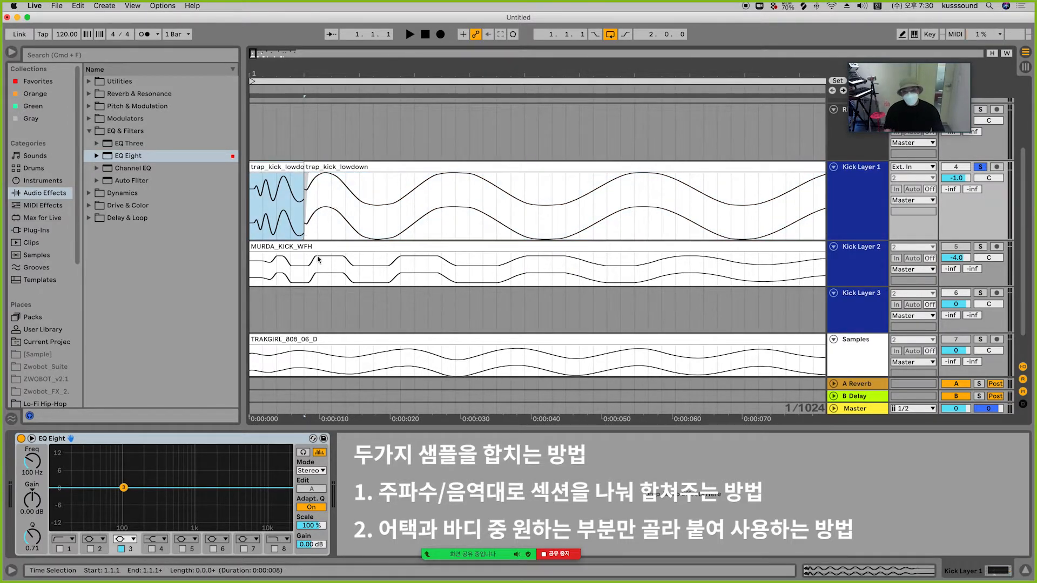
key("Delete")
left_click_drag(264, 265, 427, 265)
key("Delete")
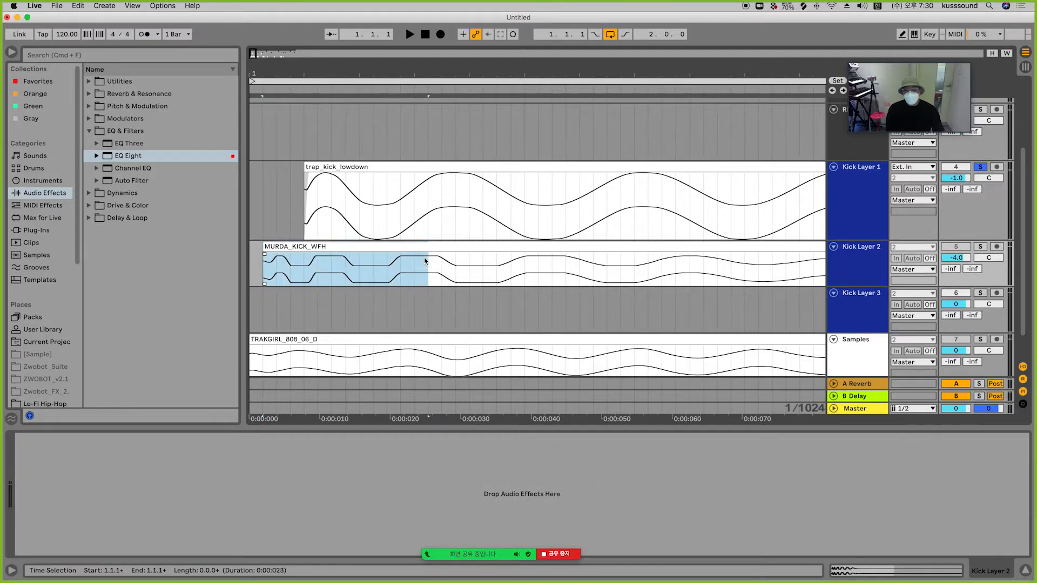
left_click_drag(367, 167, 588, 169)
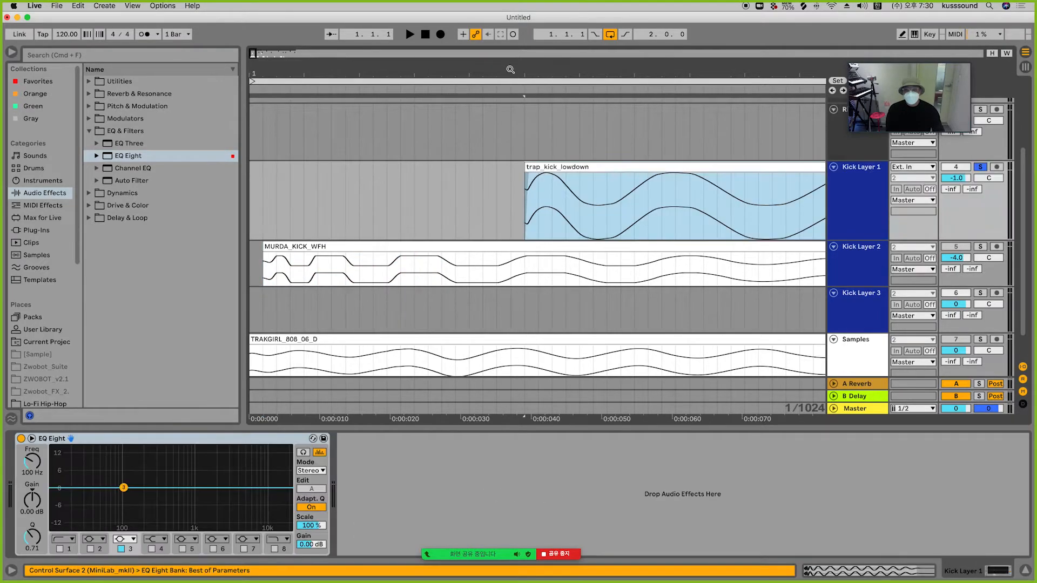
left_click_drag(462, 74, 462, 54)
left_click_drag(260, 263, 372, 249)
key("super+z")
key("super+z")
key("super+z")
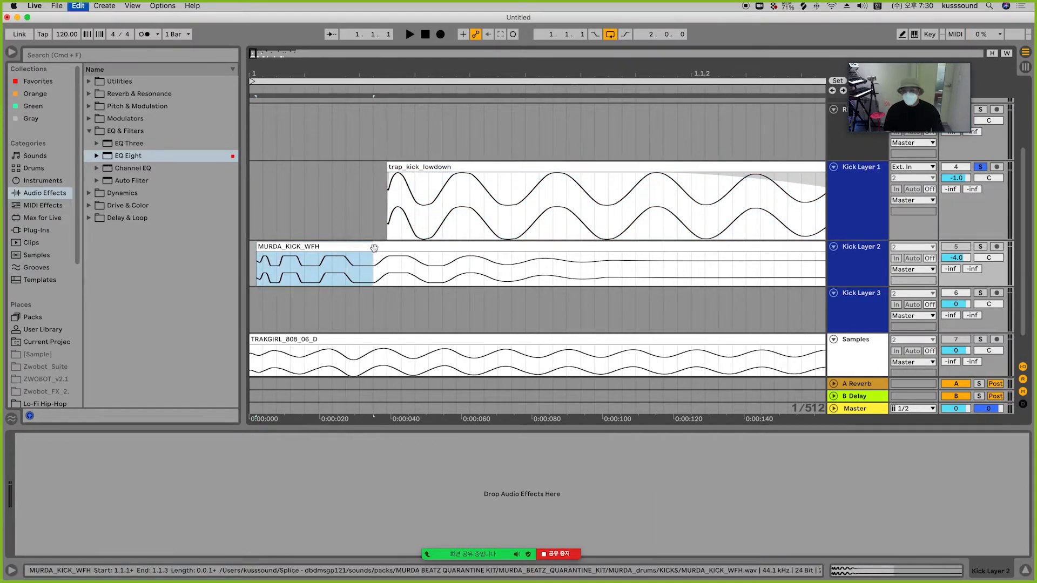
key("super+z")
key("super+z")
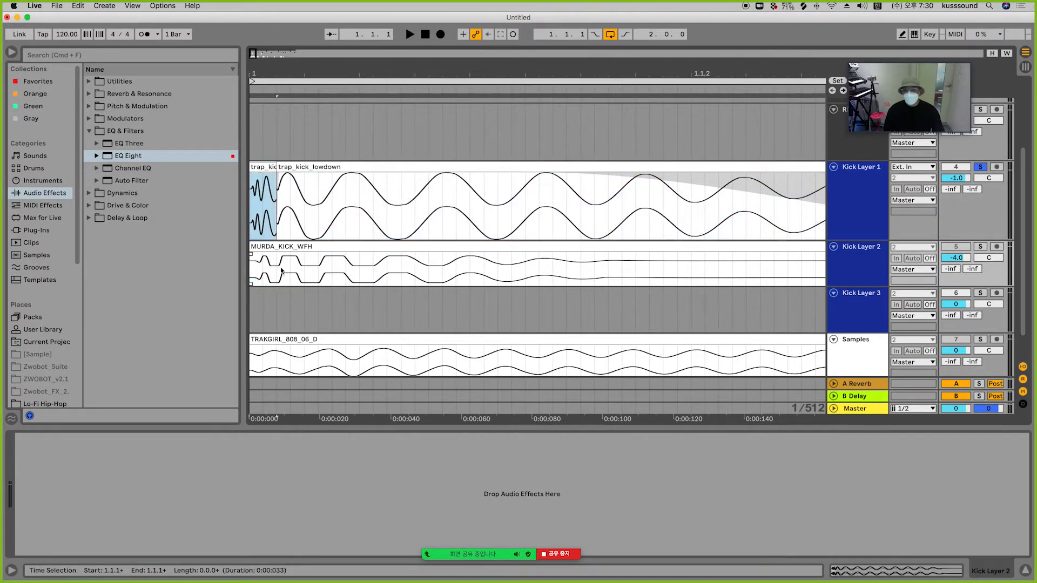
Step: Cut more of the MURDA kick's tail and add a fade-out to the clip's end
left_click_drag(381, 266, 417, 261)
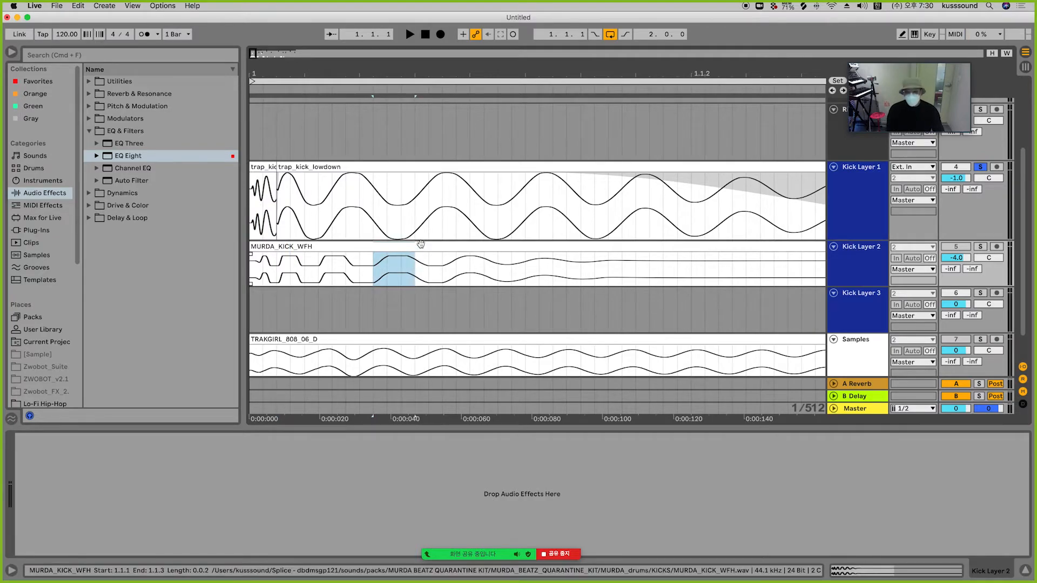
key("Delete")
left_click(420, 247)
key("Delete")
left_click(345, 256)
left_click_drag(345, 256, 303, 255)
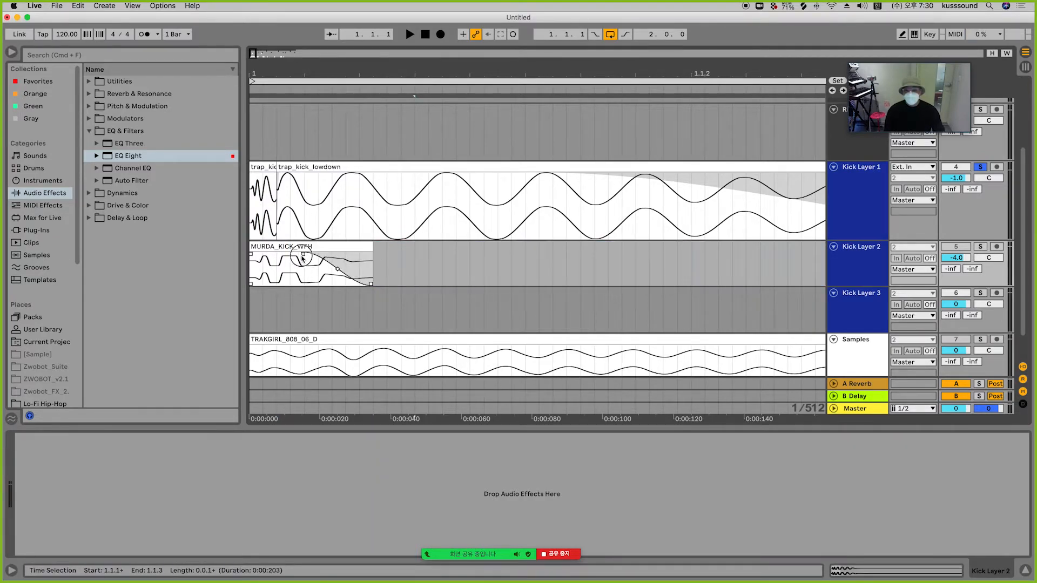
Step: Solo Kick Layer 2 alongside Kick Layer 1 and play back the layered kicks
left_click(263, 168)
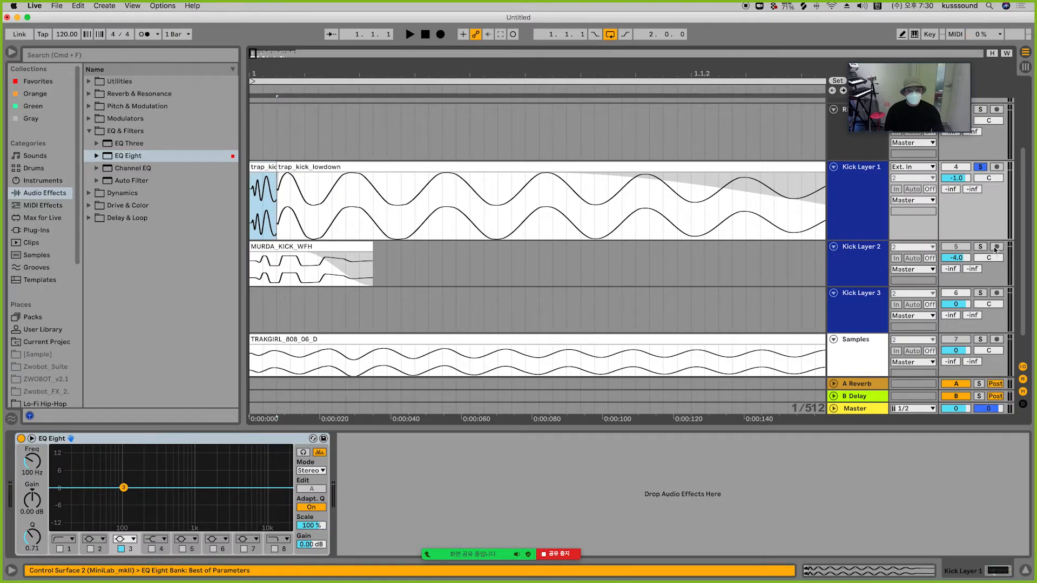
key("space")
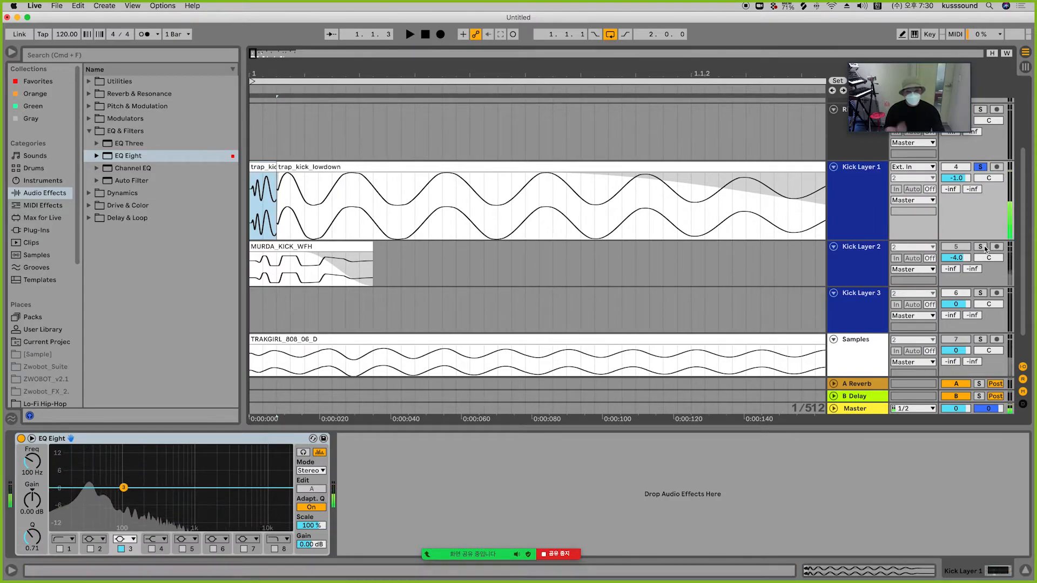
left_click(985, 247)
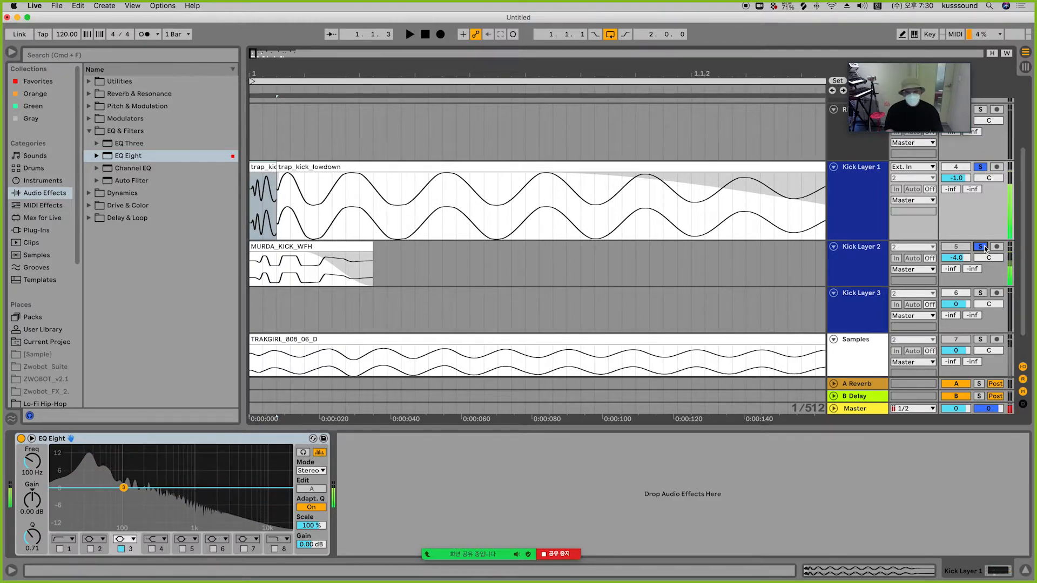
key("space")
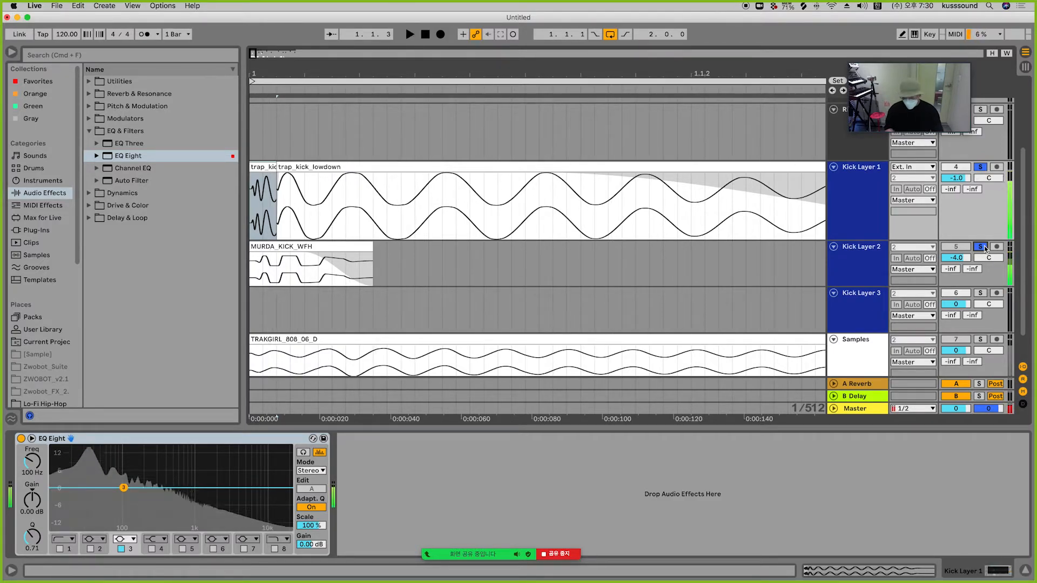
left_click(980, 247)
key("space")
left_click(985, 247)
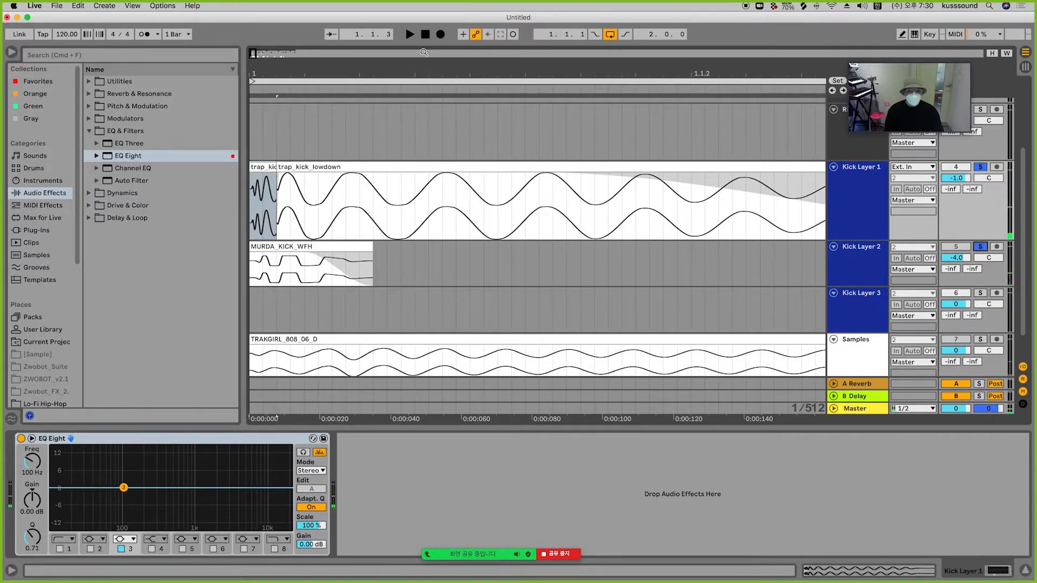
Step: Cut the MURDA kick on Kick Layer 2 down to its short attack portion
left_click_drag(407, 71, 406, 22)
left_click(252, 246)
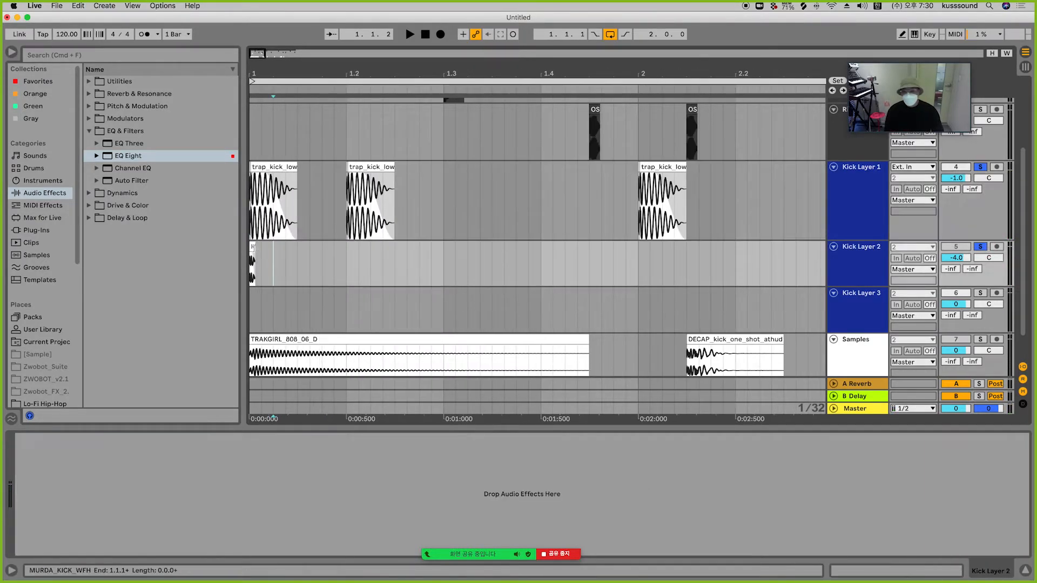
left_click_drag(254, 247, 297, 254)
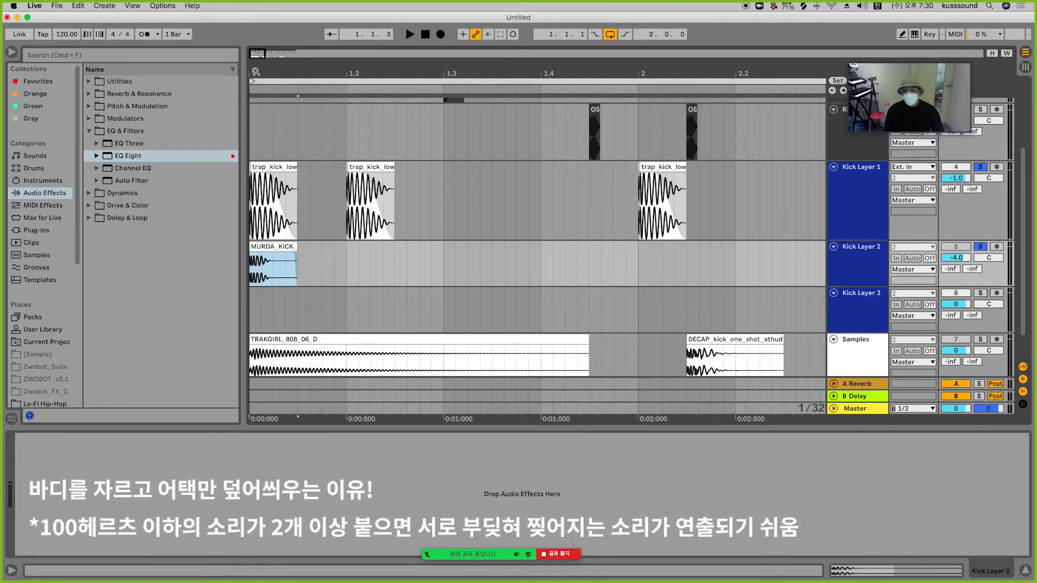
left_click_drag(250, 71, 250, 110)
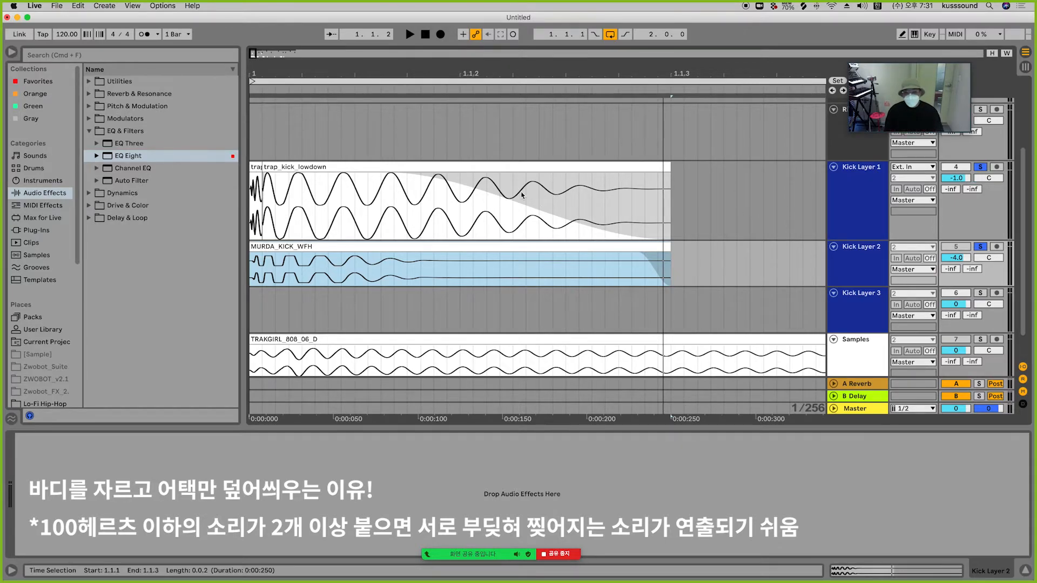
left_click(289, 268)
left_click_drag(288, 268, 683, 251)
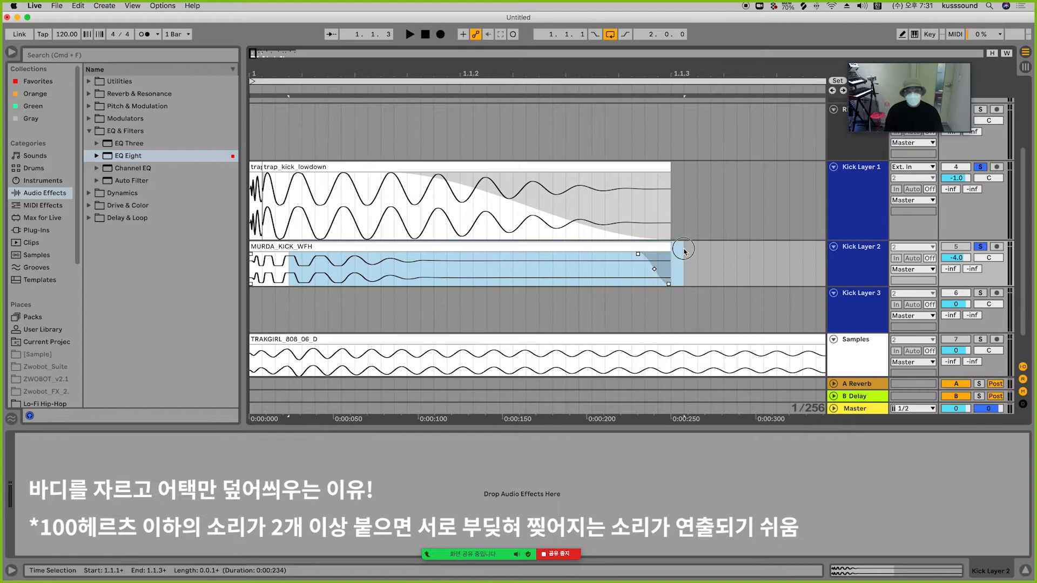
key("Delete")
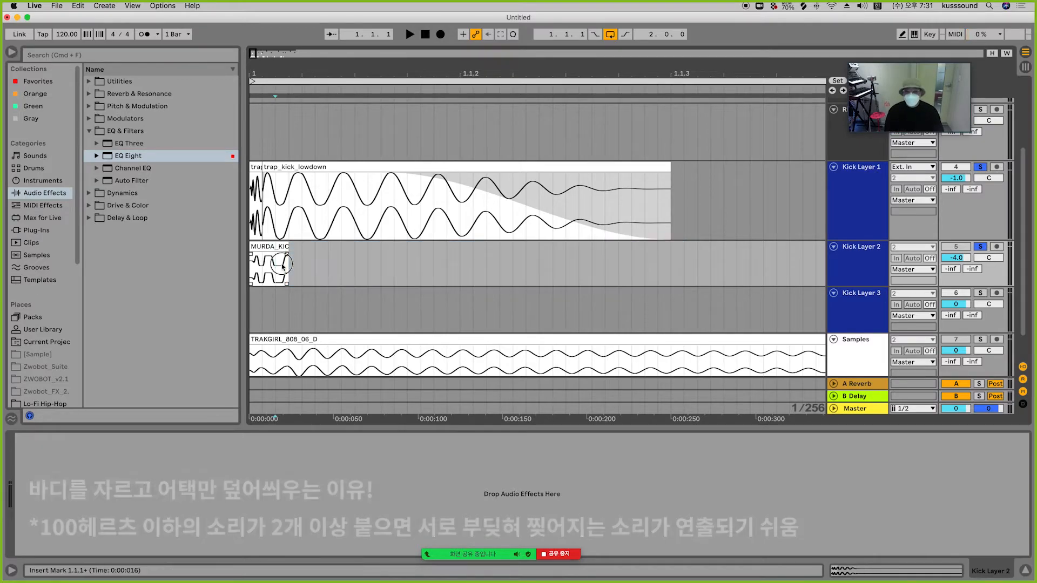
Step: Play the layered kicks while toggling Kick Layer 2's solo to compare them
left_click(275, 258)
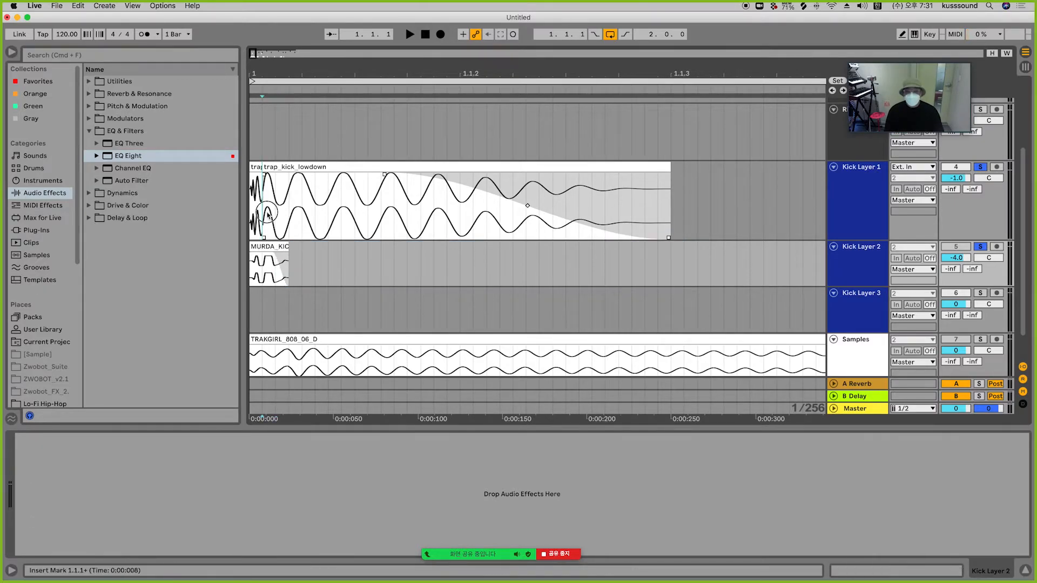
left_click_drag(264, 208, 682, 201)
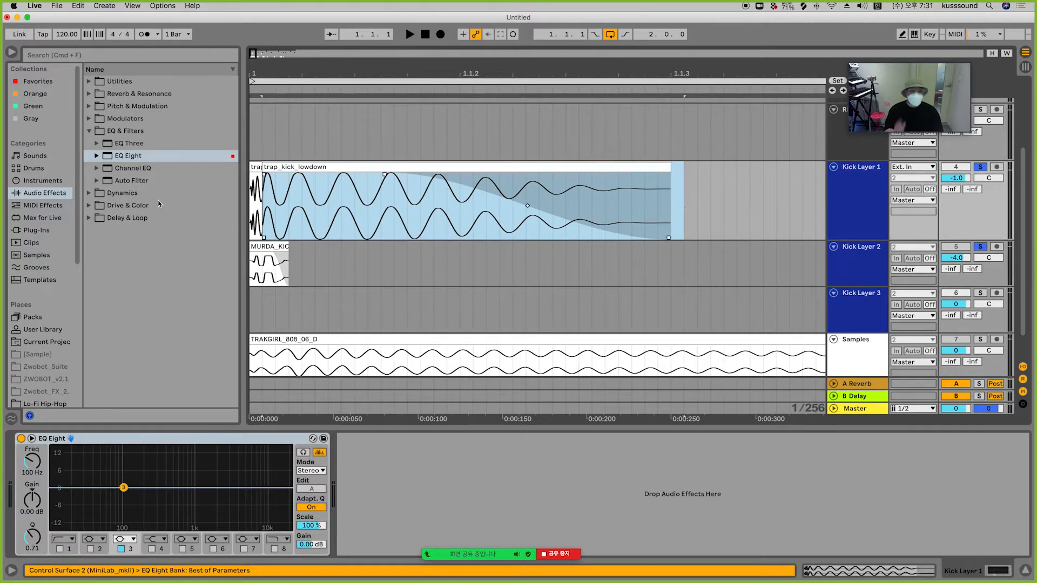
left_click(254, 166)
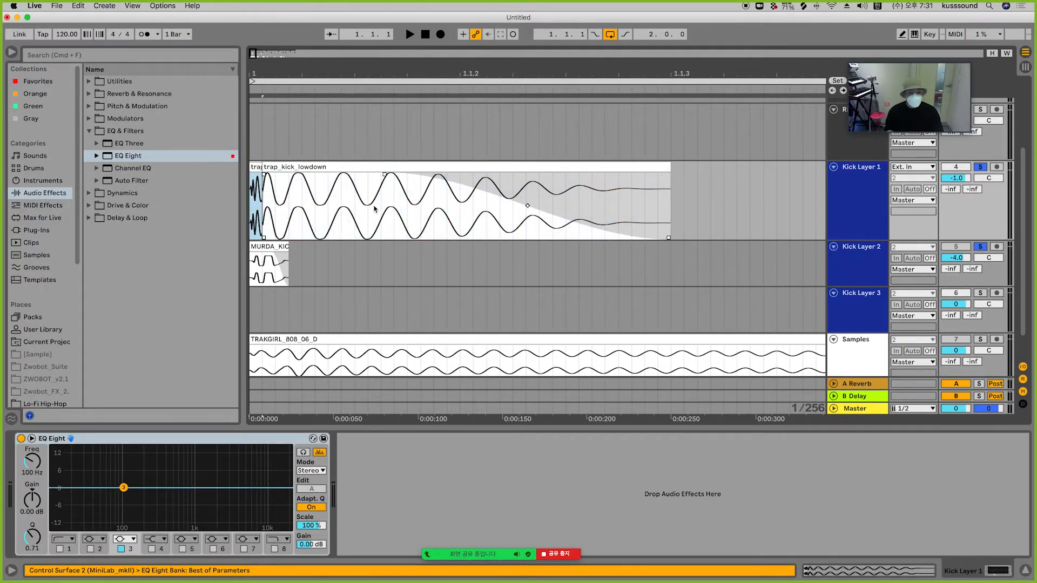
key("space")
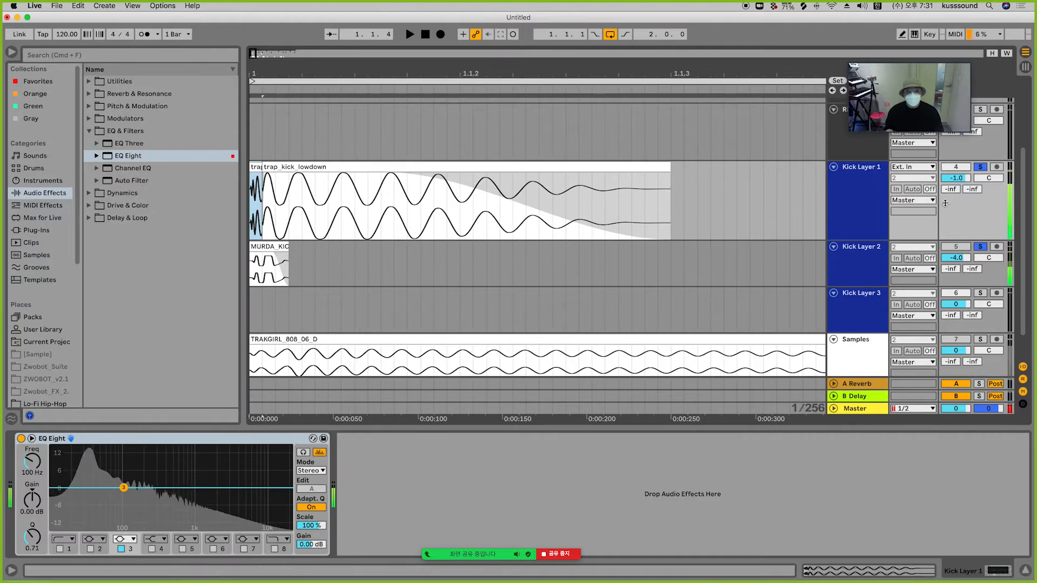
left_click(981, 247)
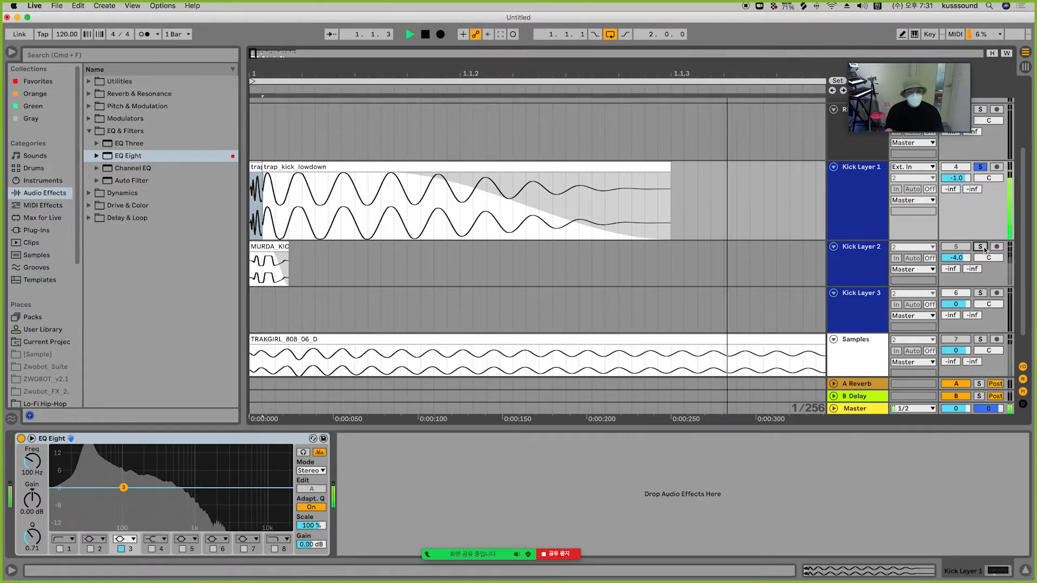
left_click(981, 246)
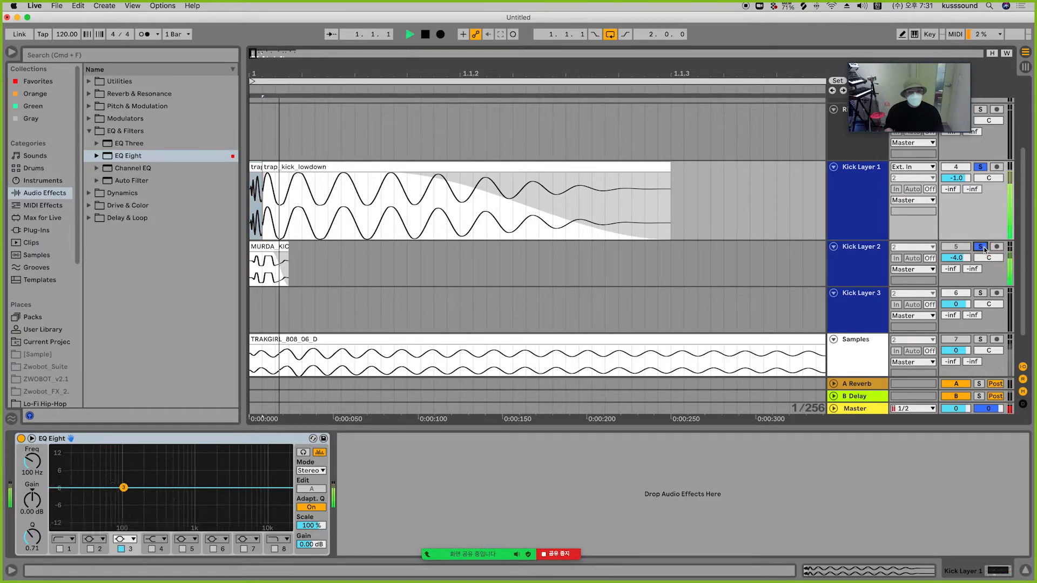
key("space")
Step: Undo the MURDA attack cut, replay the layers, and trim the MURDA clip to an even shorter attack
key("super+z")
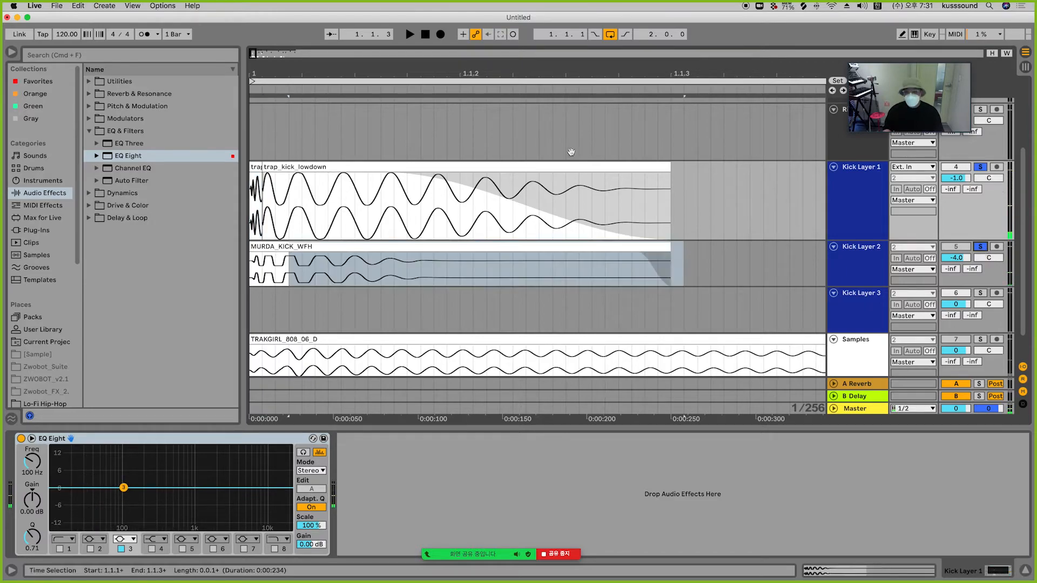
left_click(425, 35)
key("space")
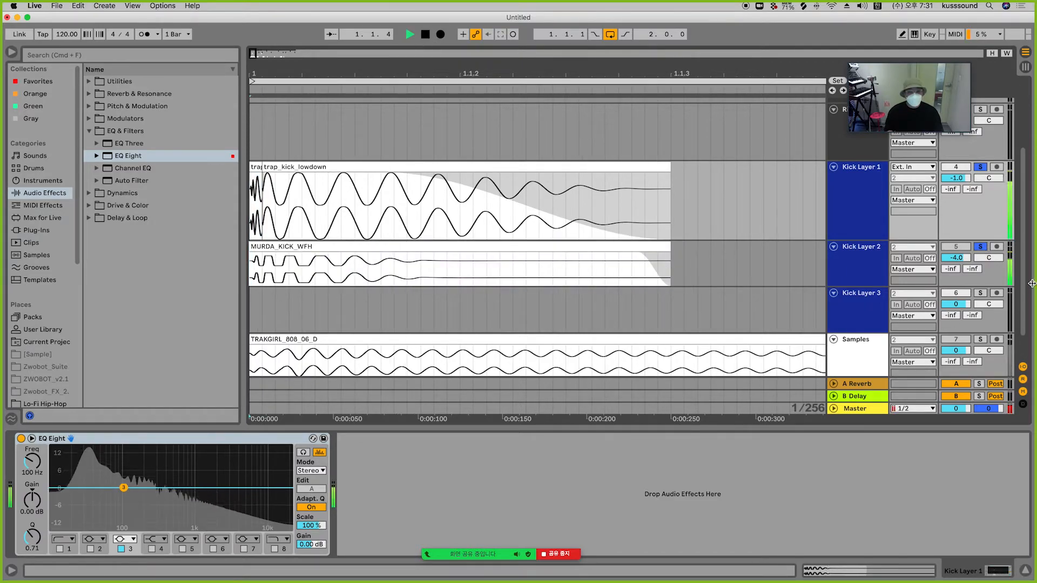
key("space")
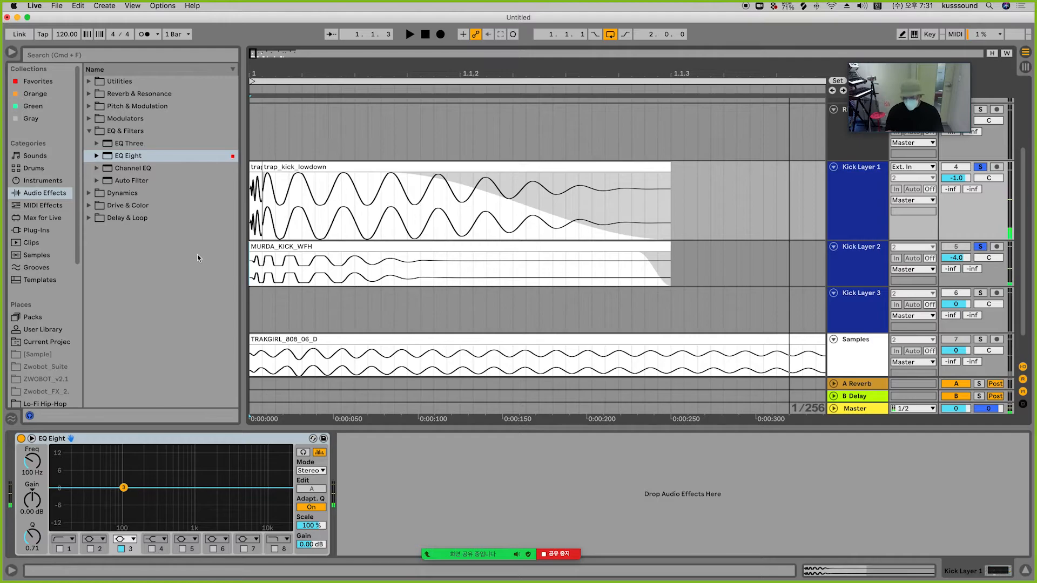
left_click_drag(277, 271, 711, 264)
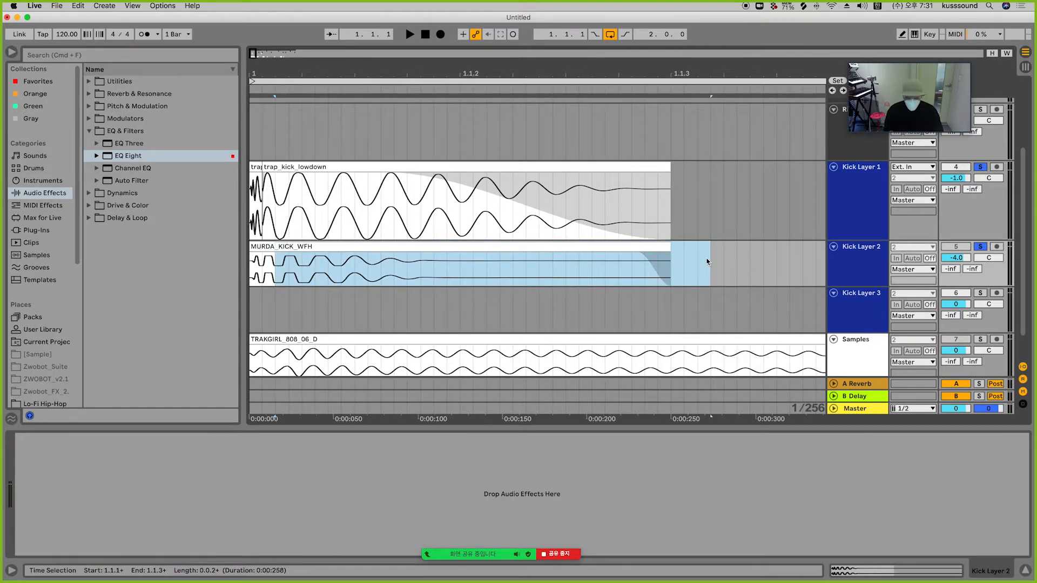
left_click(262, 256)
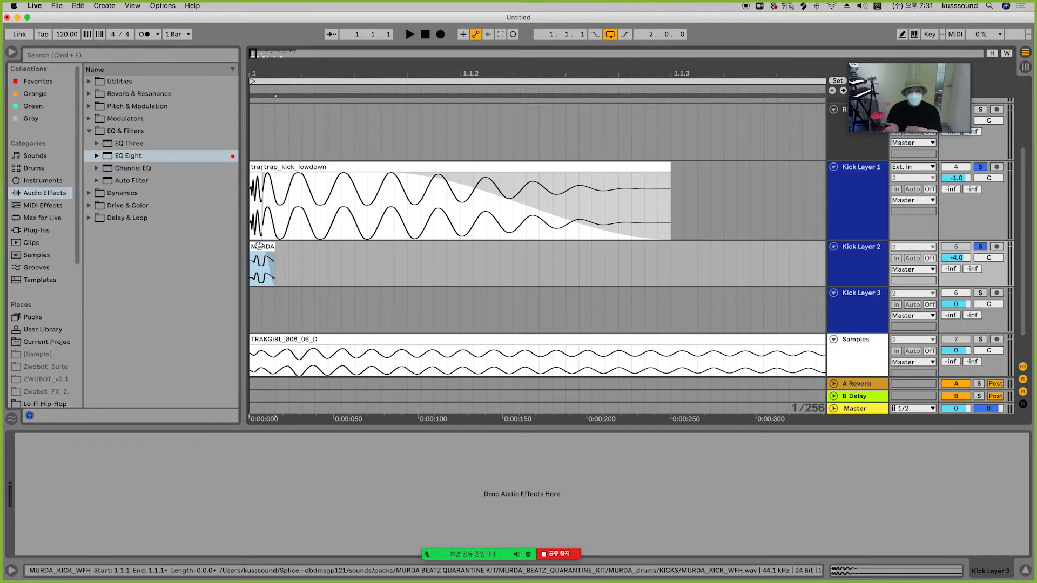
Step: Shift the trap kick's body clip right so it starts where the MURDA attack ends
left_click(255, 165)
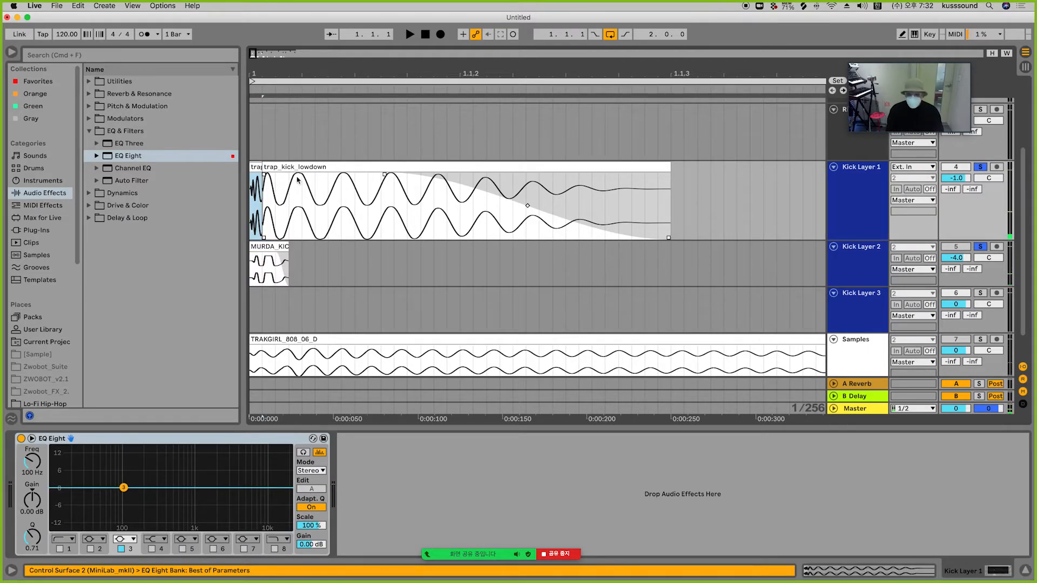
left_click_drag(285, 169, 312, 168)
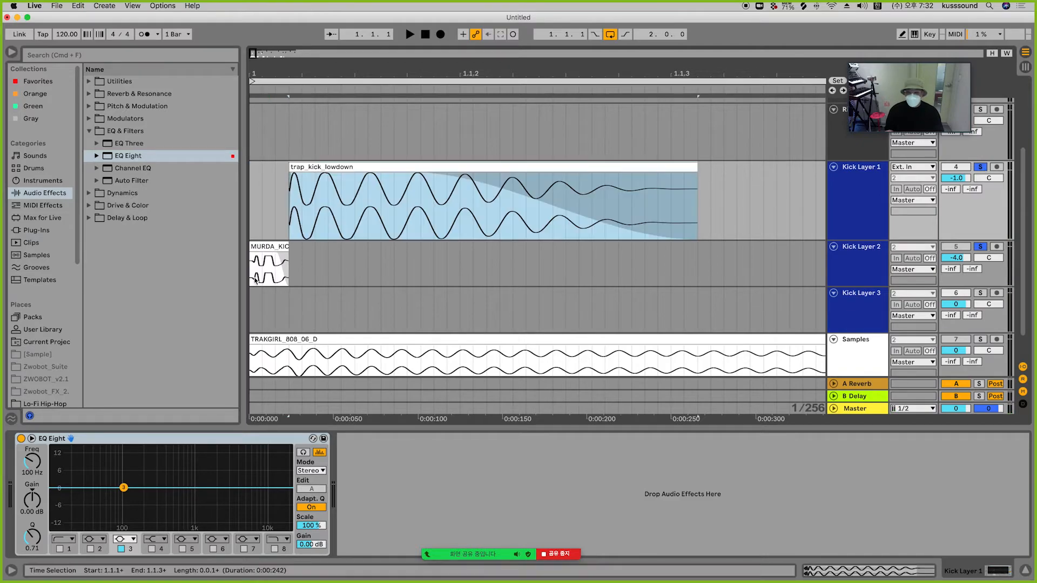
Step: Move the MURDA attack clip onto Kick Layer 1 just ahead of the trap kick body and play it
left_click_drag(268, 249, 300, 195)
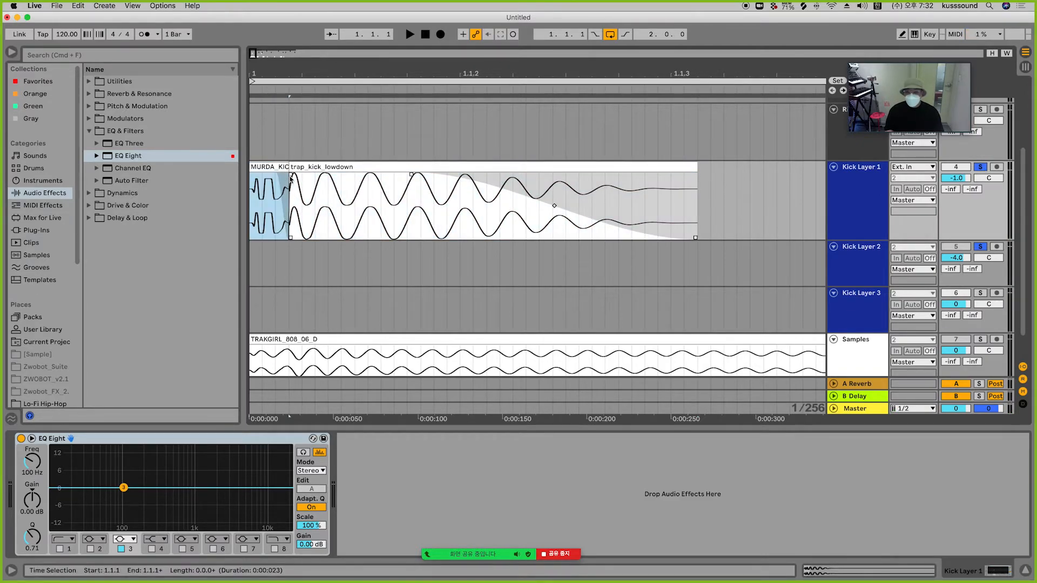
left_click(292, 176)
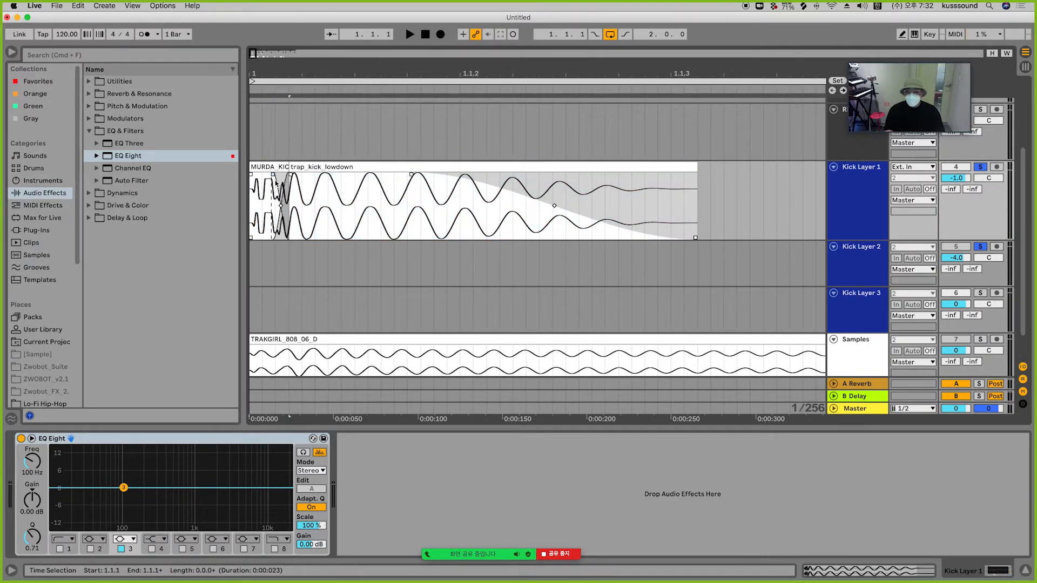
left_click(268, 186)
key("space")
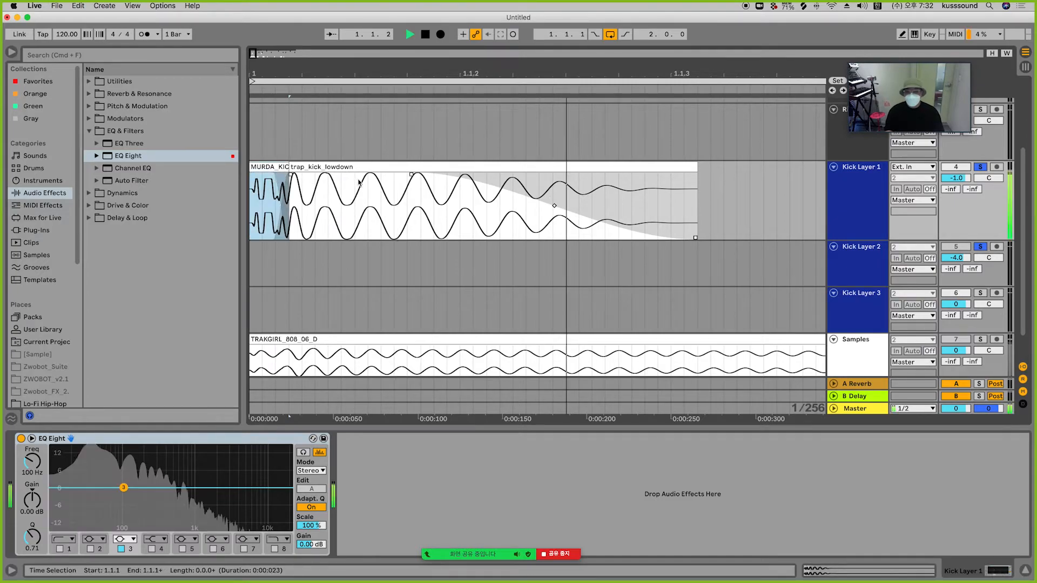
Step: Fine-tune the joint between the MURDA attack and the trap kick body, replaying the layered hit
left_click_drag(292, 176, 294, 175)
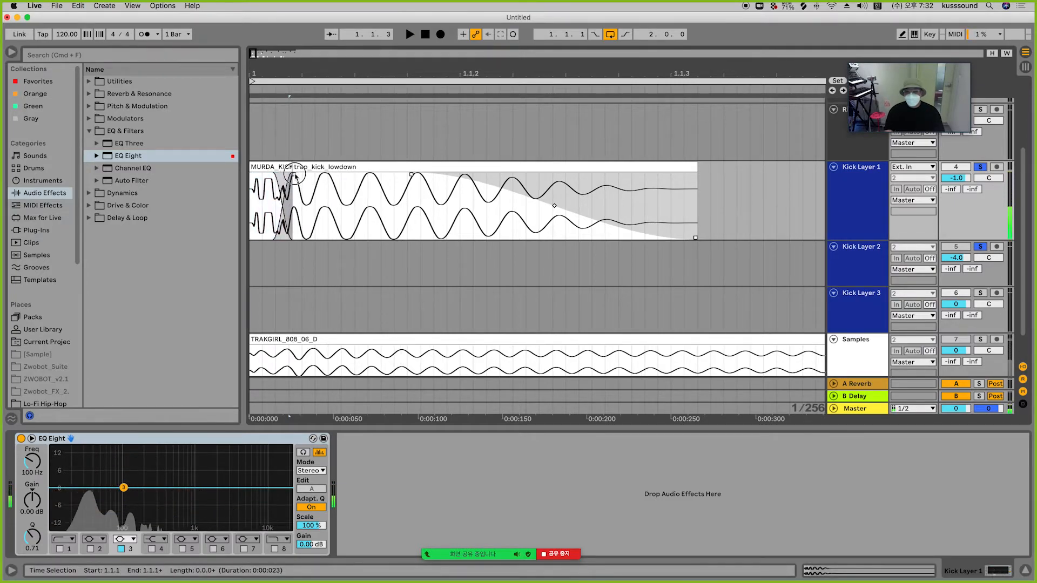
key("space")
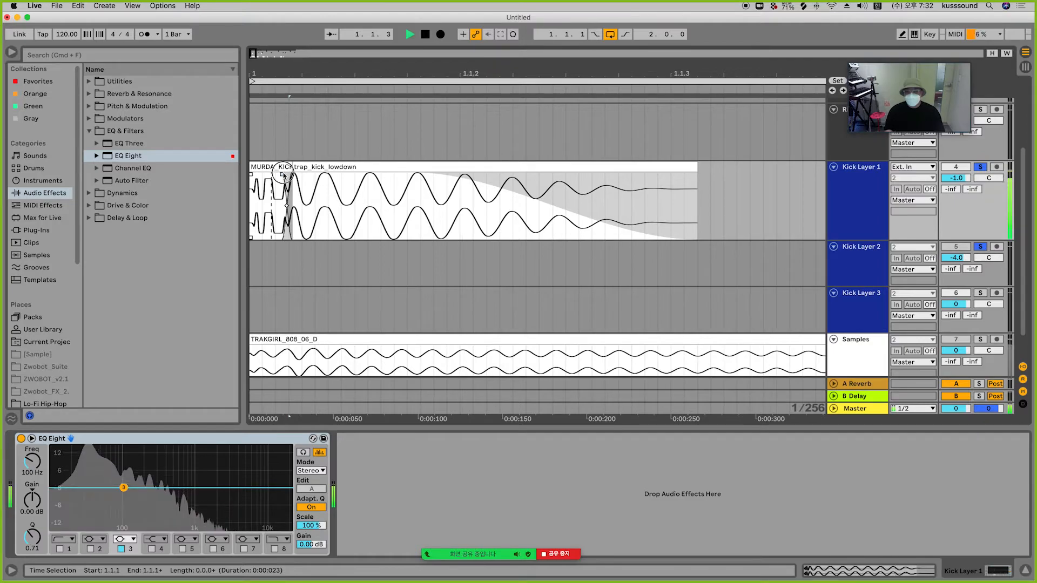
left_click(288, 176)
left_click_drag(288, 176, 273, 170)
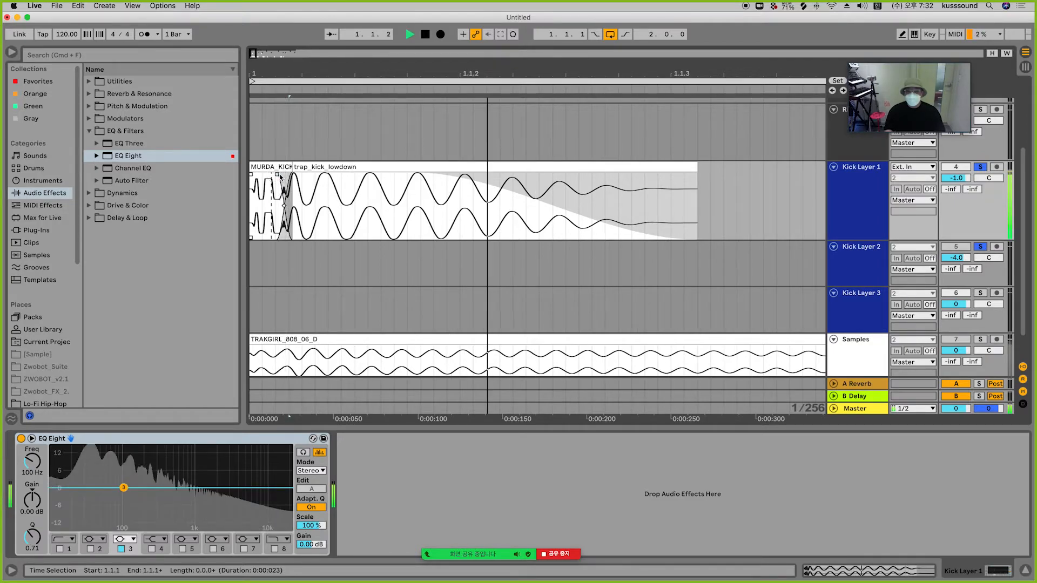
key("space")
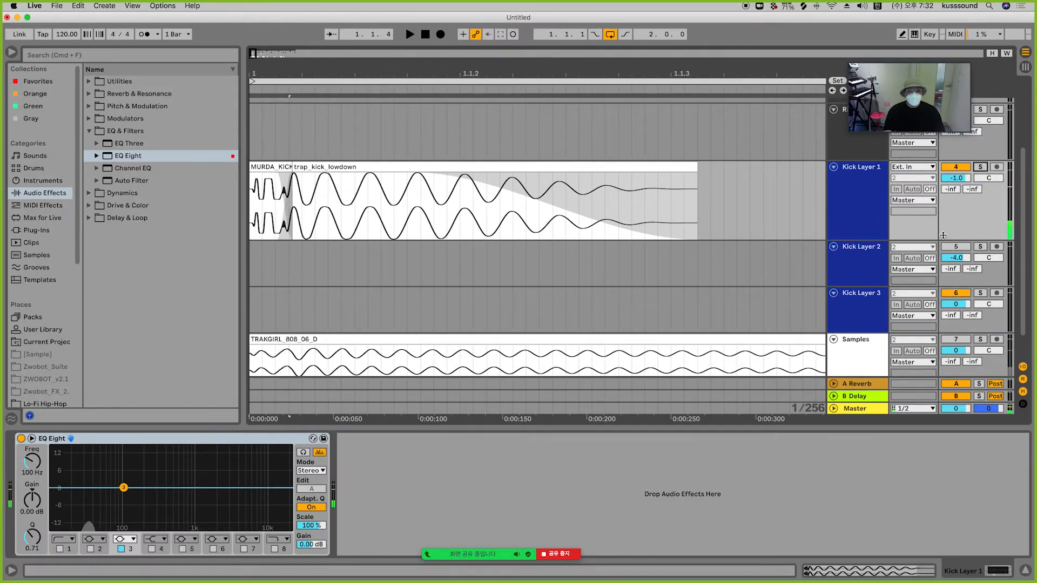
Step: Play back the kick pattern and lower Kick Layer 1's volume to -2.0 dB
key("minus")
key("minus")
key("minus")
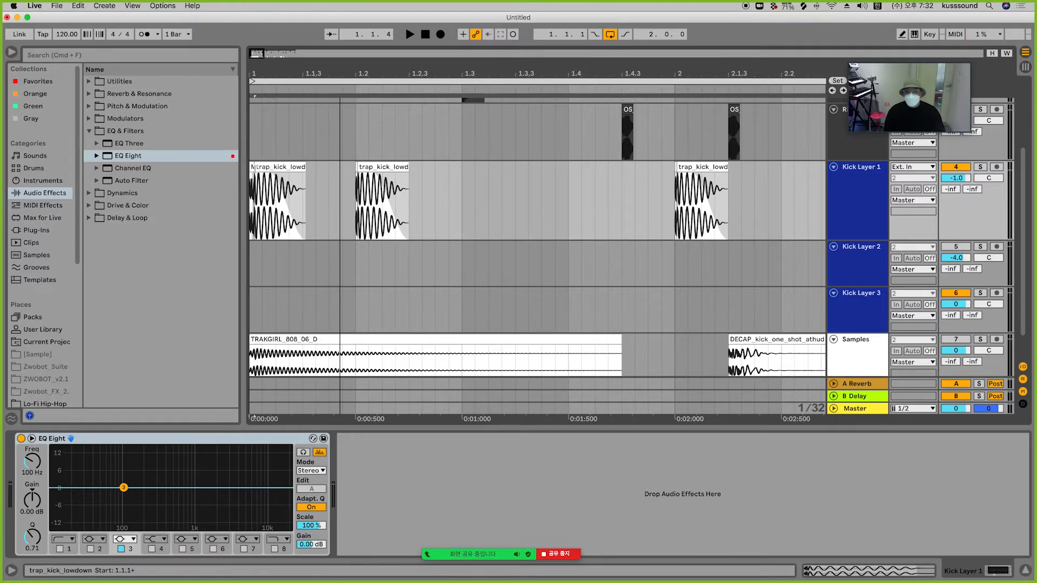
key("space")
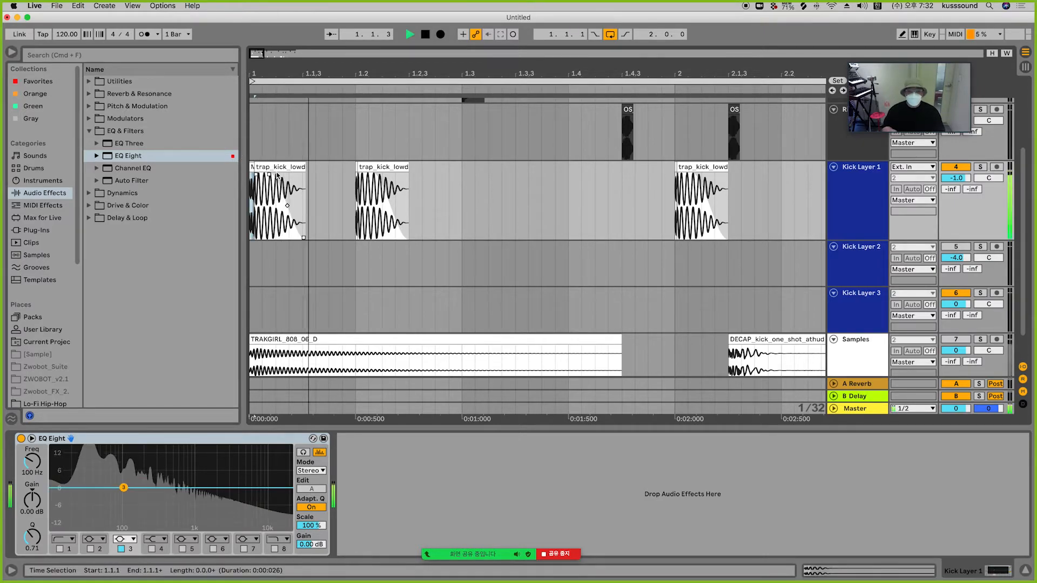
key("space")
key("space")
left_click(351, 200)
key("space")
key("minus")
key("minus")
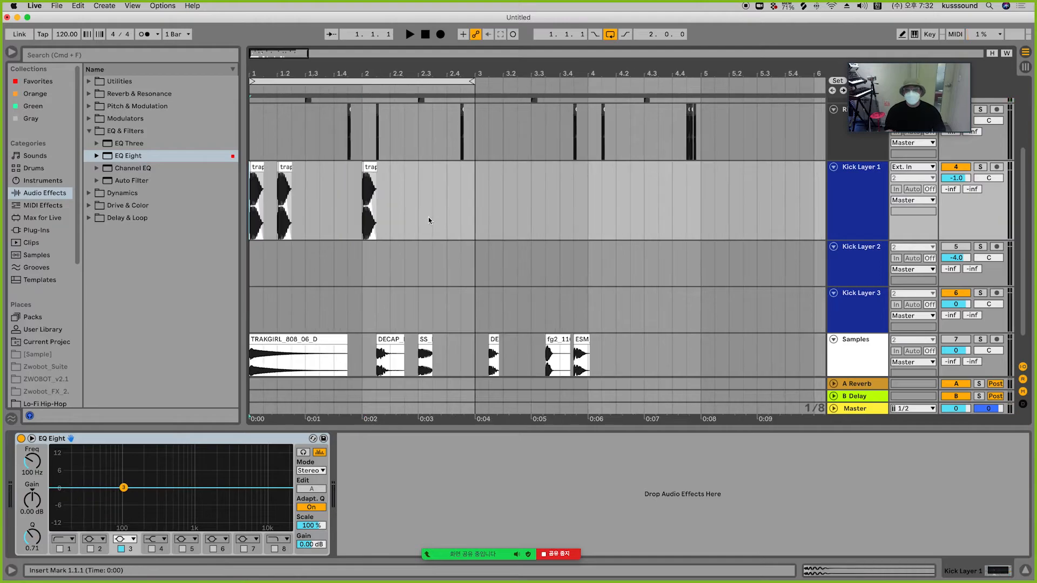
key("space")
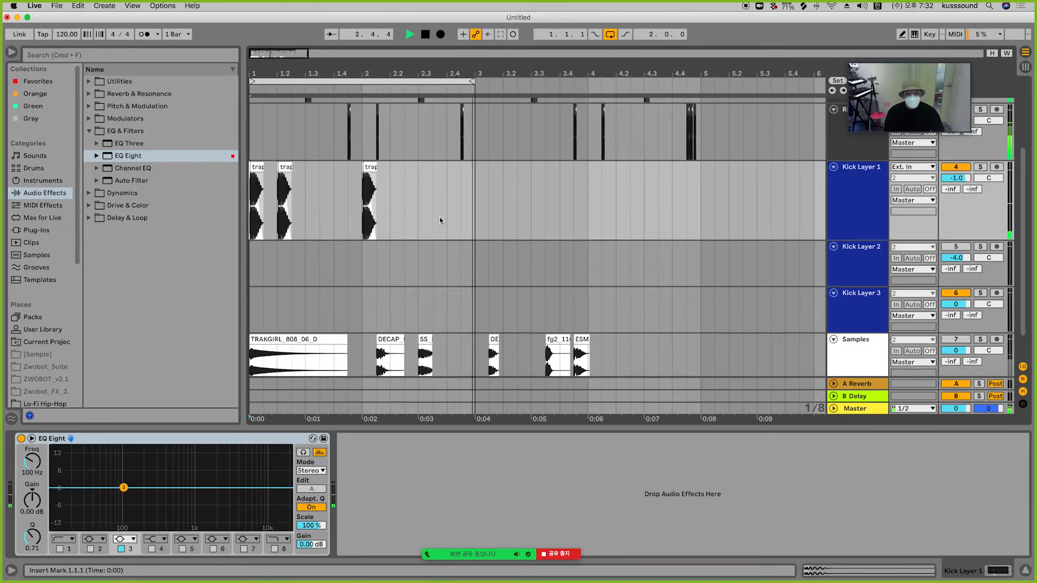
left_click_drag(957, 178, 965, 184)
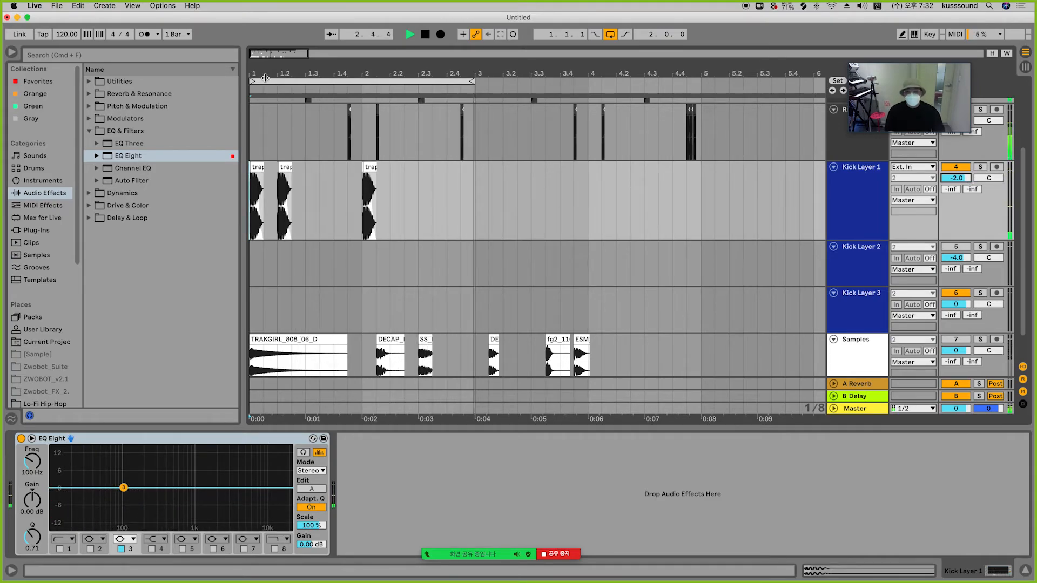
key("space")
Step: Lower the MURDA attack clip's gain to about -8 dB and play it back
scroll(260, 168, "up", 10)
double_click(272, 167)
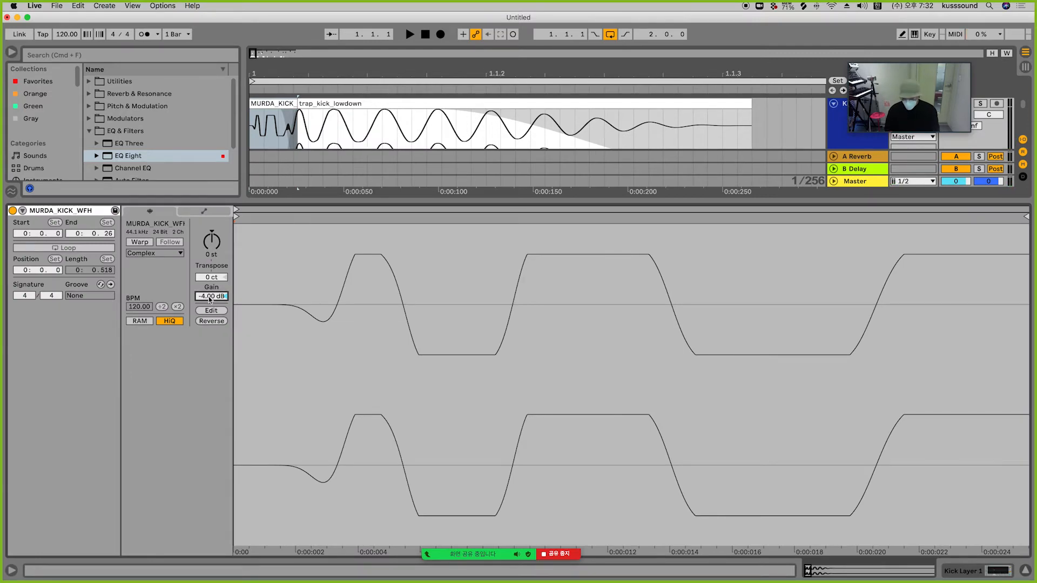
key("Return")
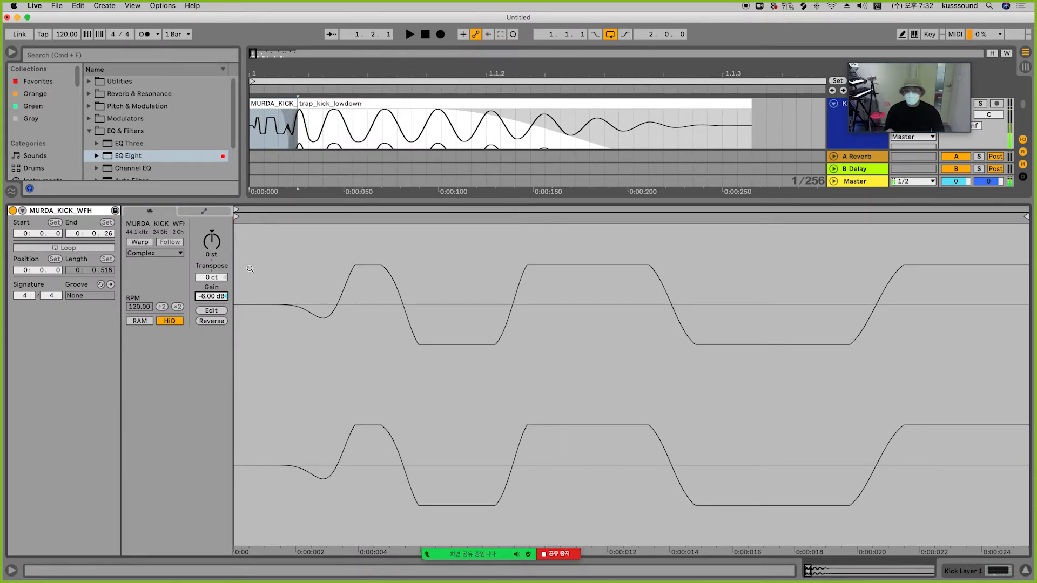
key("Down")
key("Down")
key("Down")
key("Down")
key("Down")
key("space")
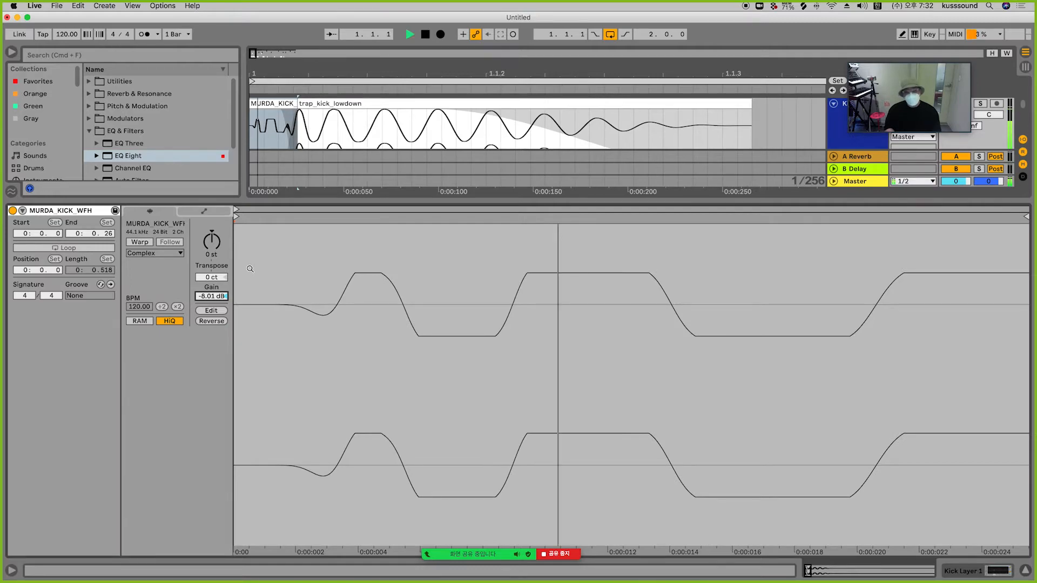
key("space")
Step: Reset Kick Layer 1's volume to 0 dB and play the layered kick
left_click(966, 571)
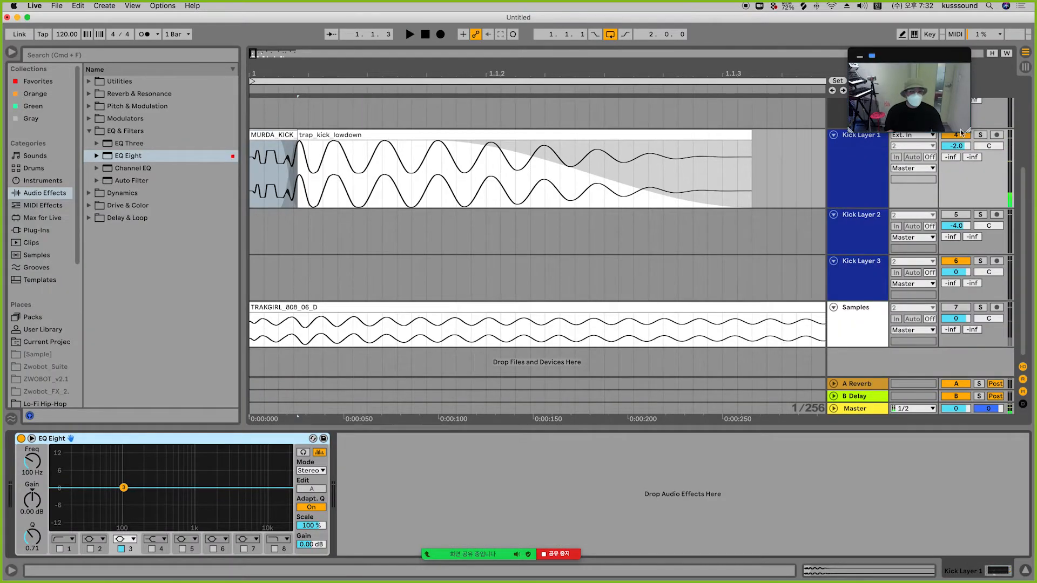
double_click(964, 147)
key("space")
key("space")
key("space")
key("space")
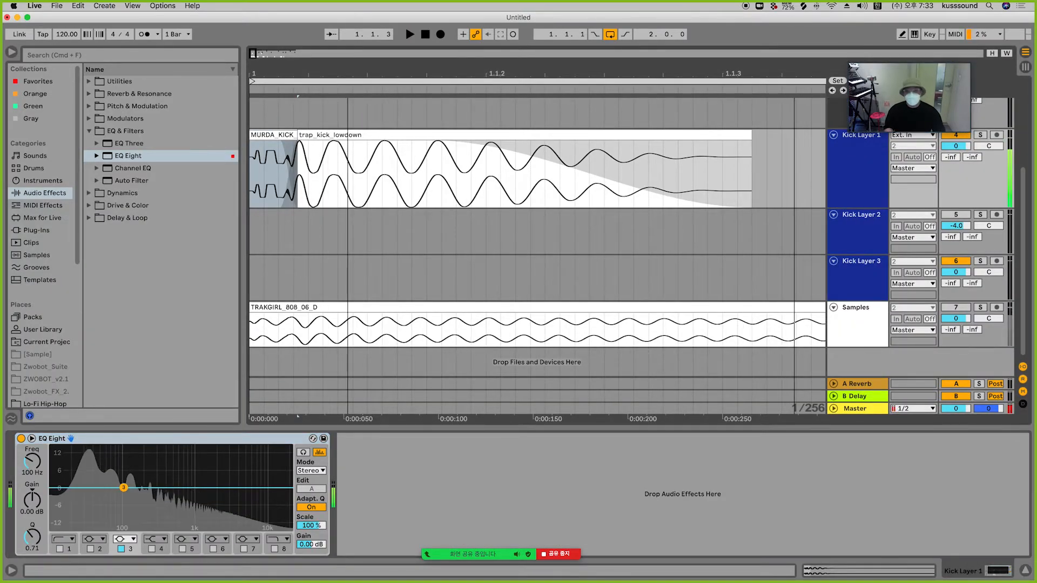
Step: Delete the older kick clips following the first layered hit on Kick Layer 1
key("minus")
key("minus")
key("minus")
key("plus")
left_click_drag(308, 168, 556, 168)
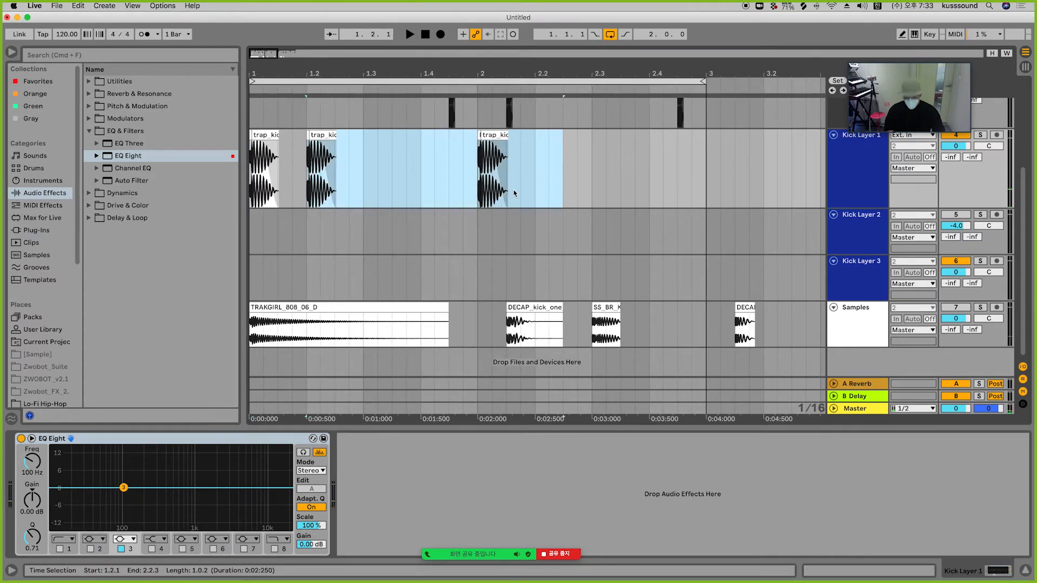
key("Delete")
Step: Duplicate the layered kick hit to rebuild the kick pattern on Kick Layer 1 and play it
left_click_drag(314, 164, 231, 170)
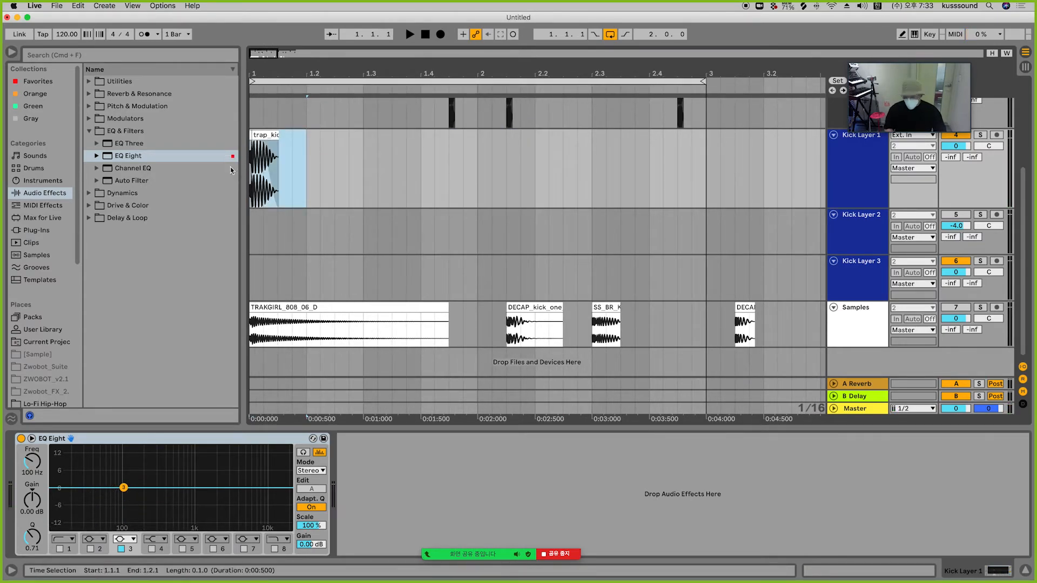
key("super+d")
left_click_drag(478, 167, 296, 180)
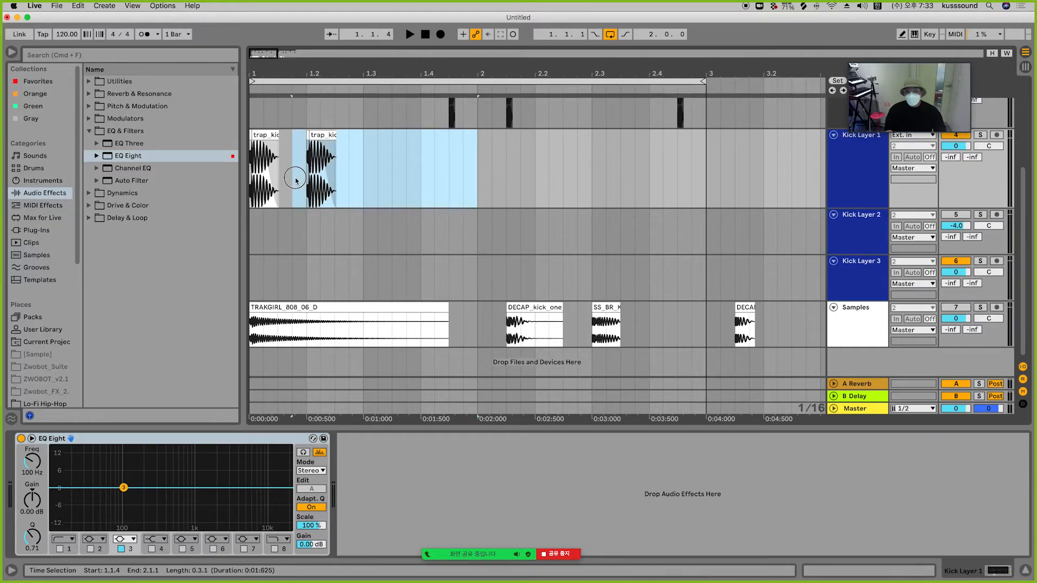
key("super+d")
left_click(428, 34)
key("space")
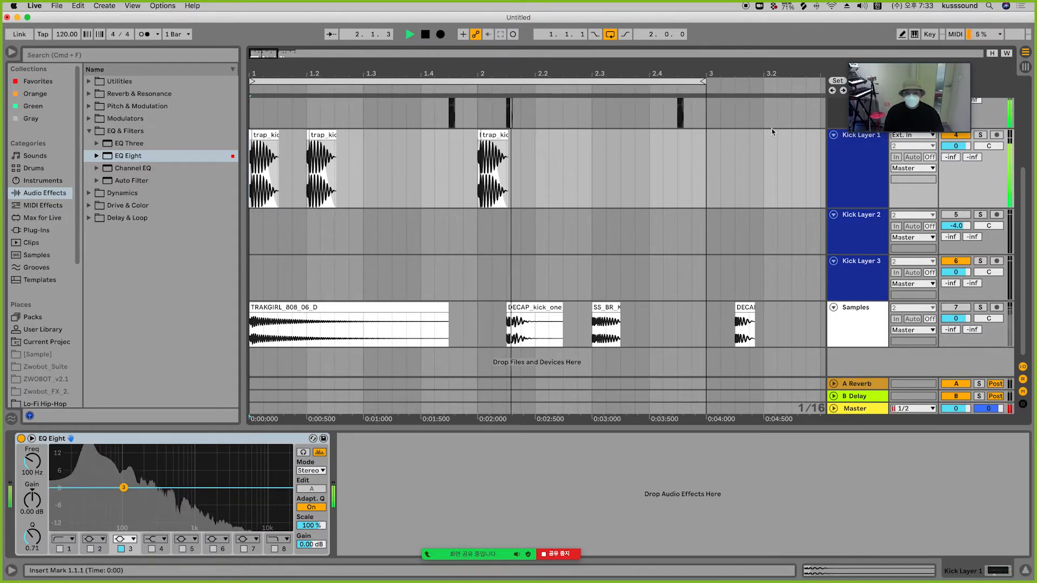
key("space")
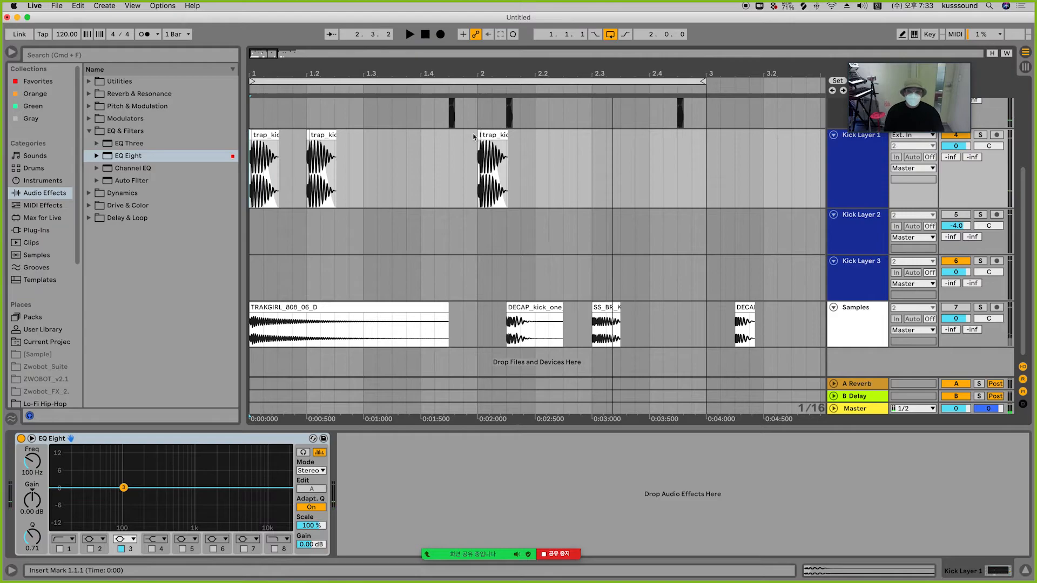
Step: Lengthen the MURDA clip on Kick Layer 2 to one beat
left_click(478, 133)
left_click(259, 234)
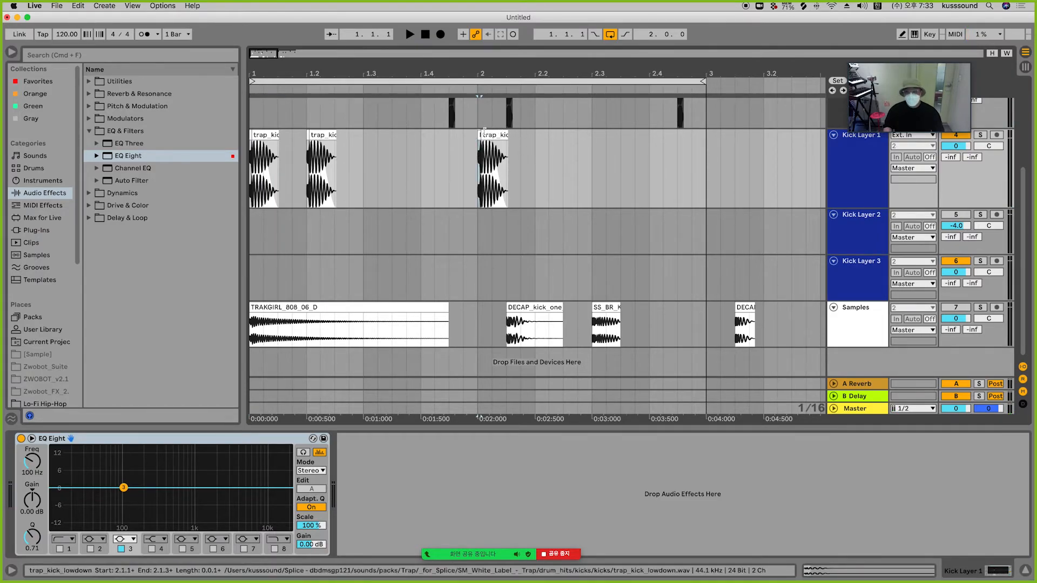
left_click(479, 184)
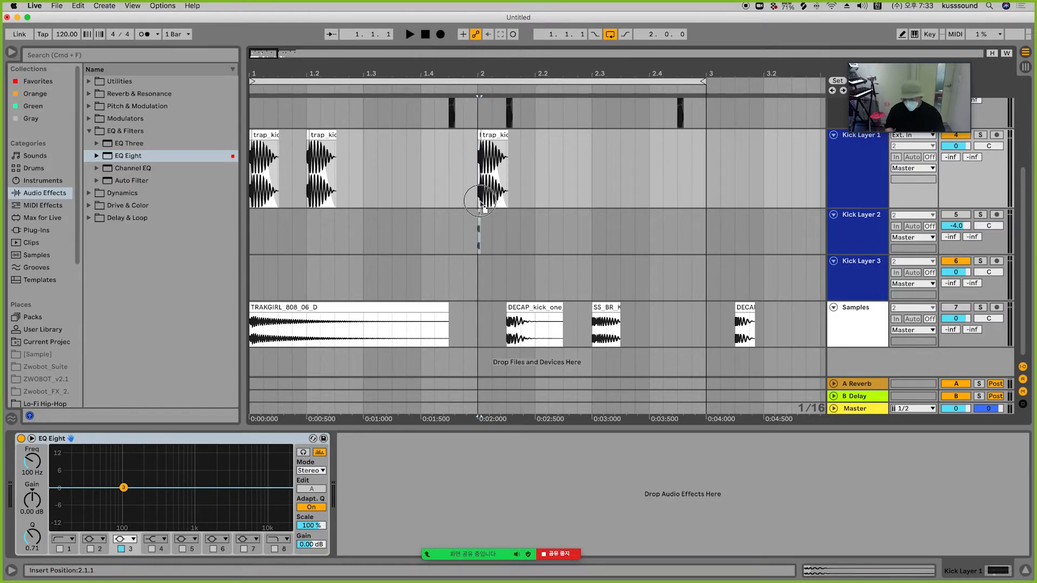
left_click_drag(480, 167, 472, 168)
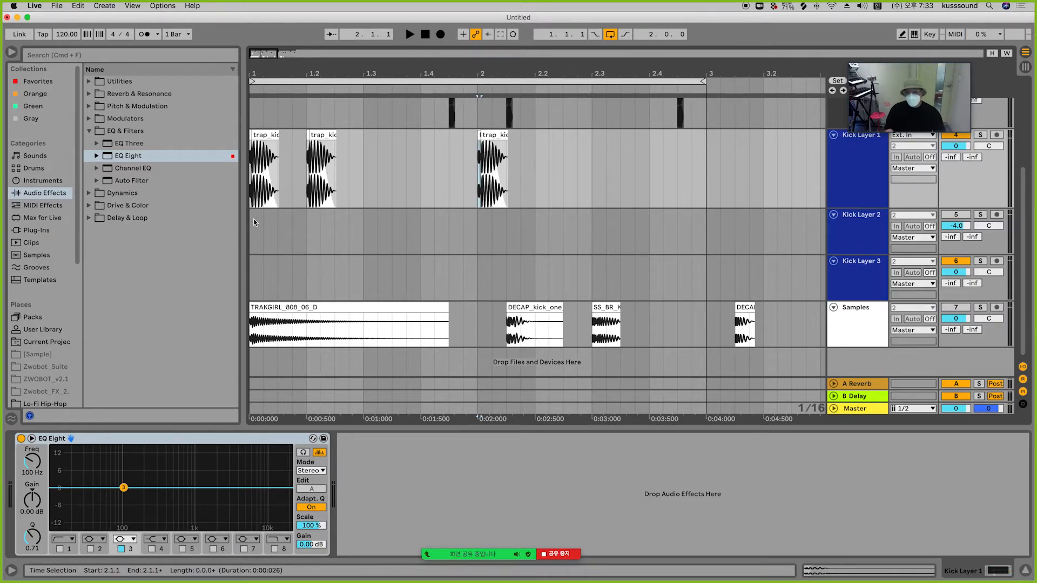
left_click(254, 219)
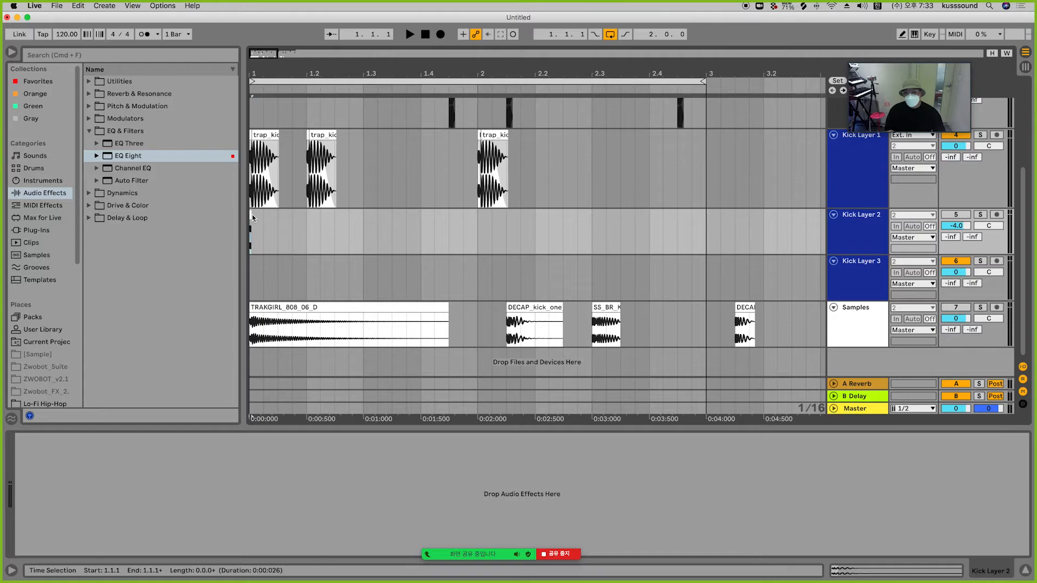
left_click_drag(253, 76, 242, 183)
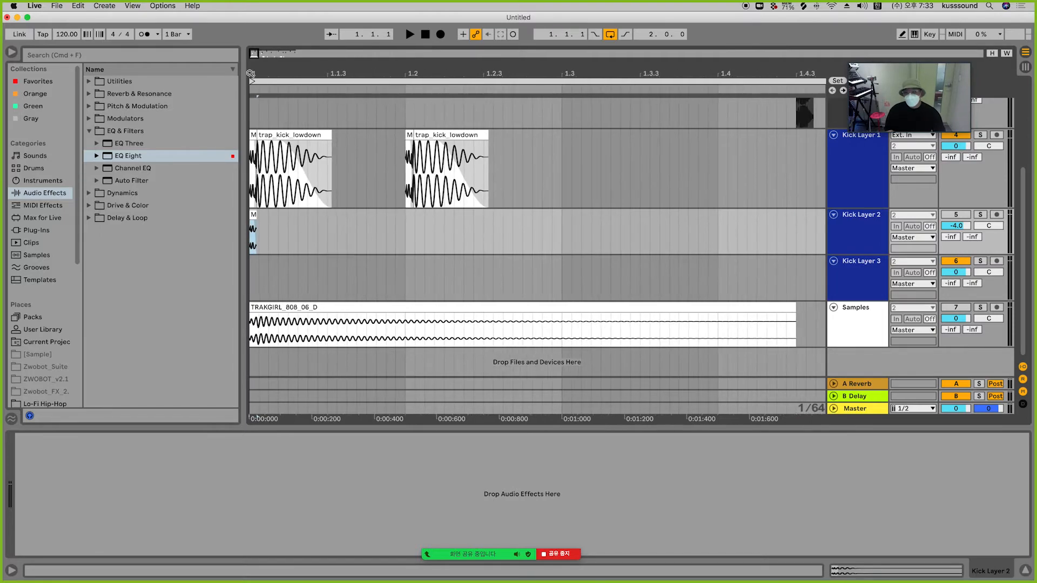
left_click_drag(502, 236, 628, 239)
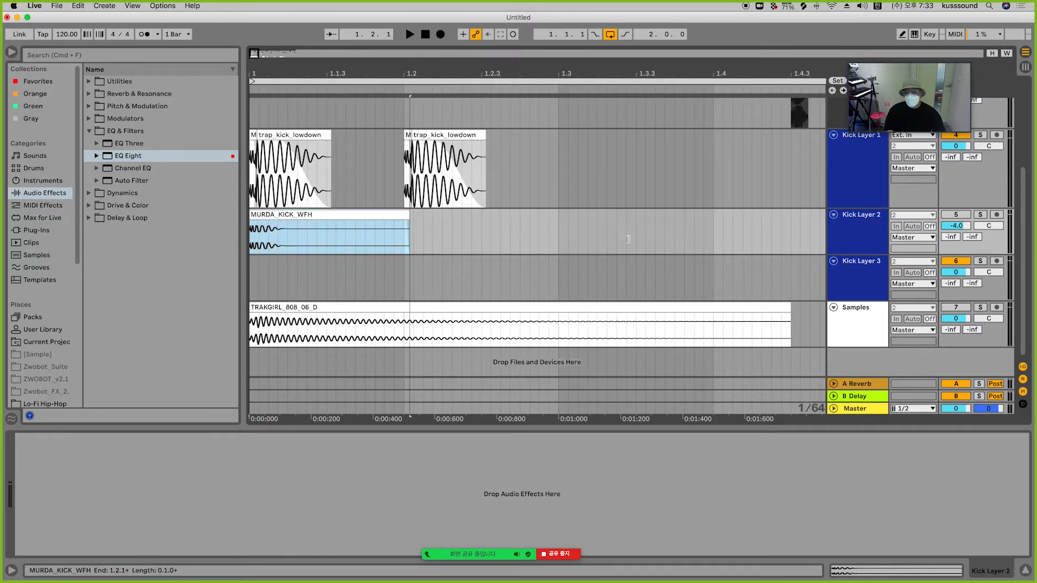
Step: Set the MURDA clip's gain to -6.00 dB
double_click(311, 220)
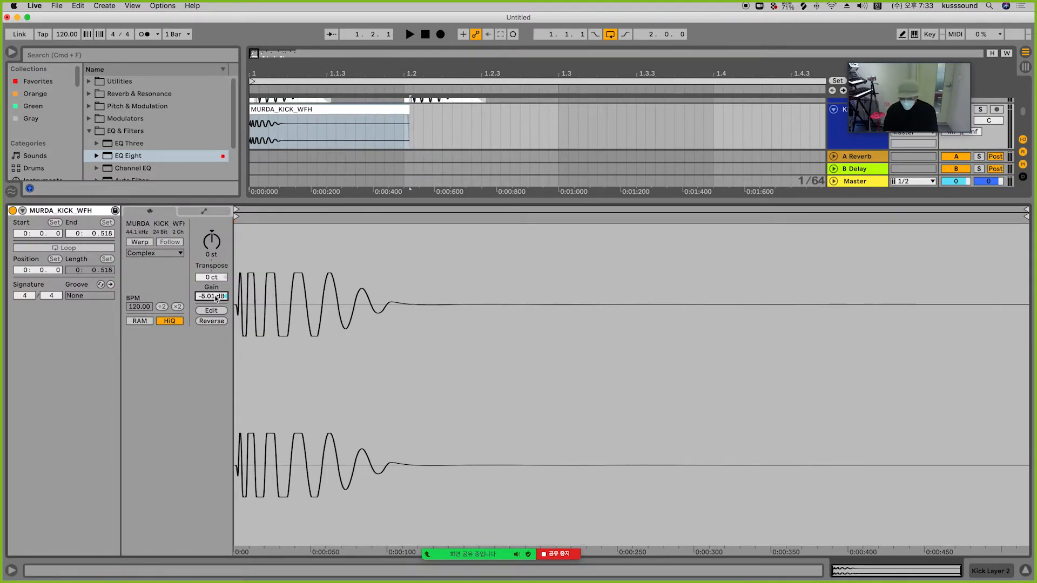
key("Return")
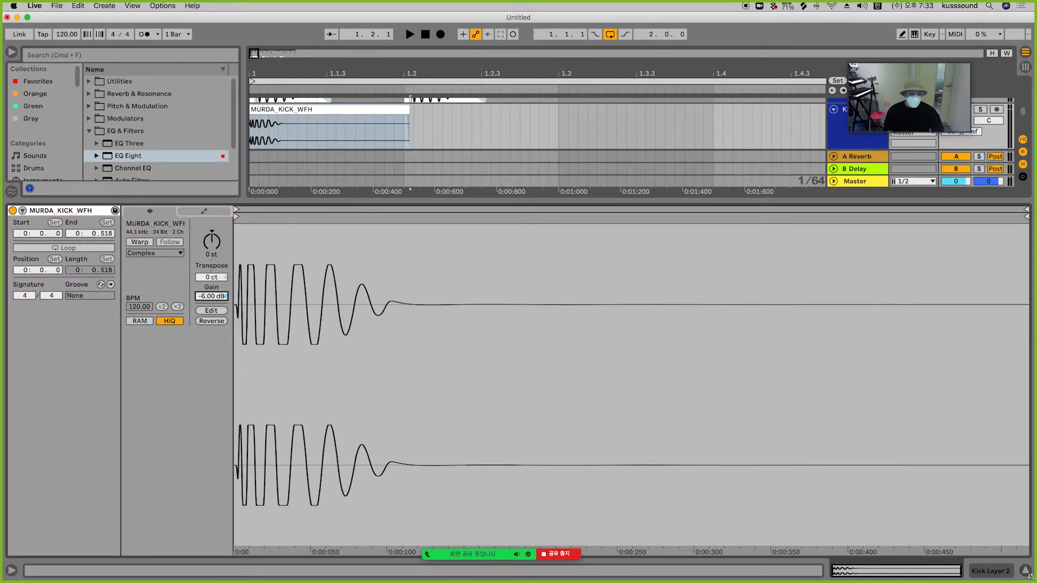
left_click(1008, 574)
Step: Deactivate Kick Layer 1, raise Kick Layer 2's volume to 0 dB, and play the pattern
left_click_drag(382, 70, 380, 19)
left_click_drag(361, 169, 251, 169)
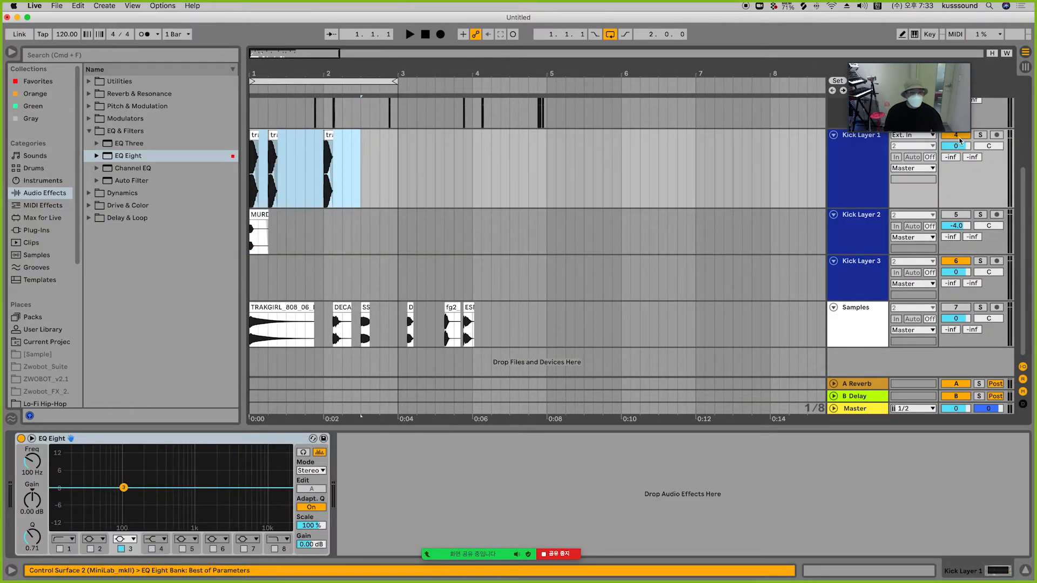
left_click(958, 137)
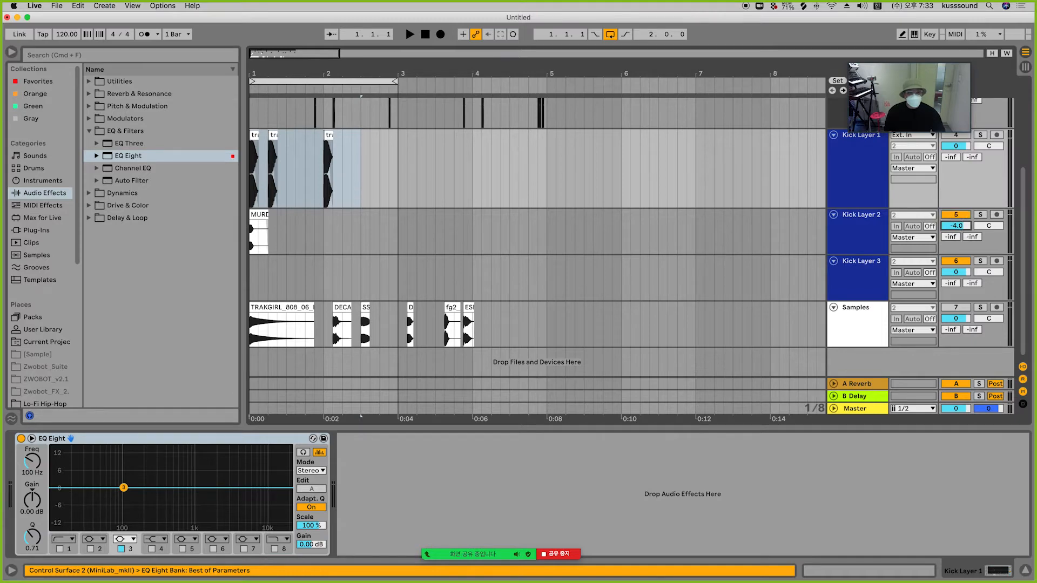
left_click_drag(956, 226, 956, 217)
left_click(271, 229)
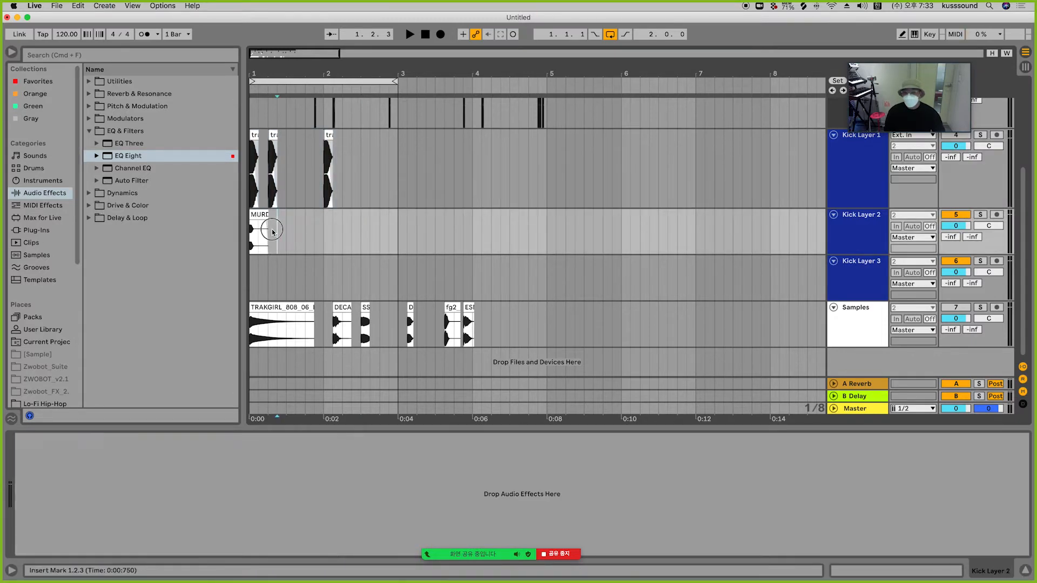
key("space")
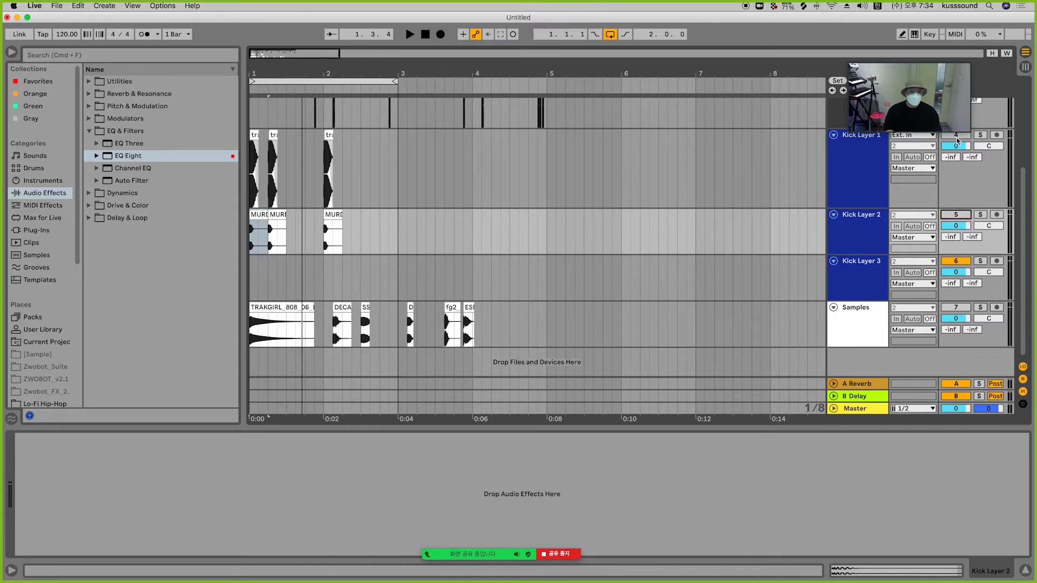
Step: Zoom in to examine the first layered kick hit across both kick layers
left_click(354, 139)
left_click_drag(250, 70, 292, 127)
left_click(287, 134)
scroll(285, 135, "up", 1)
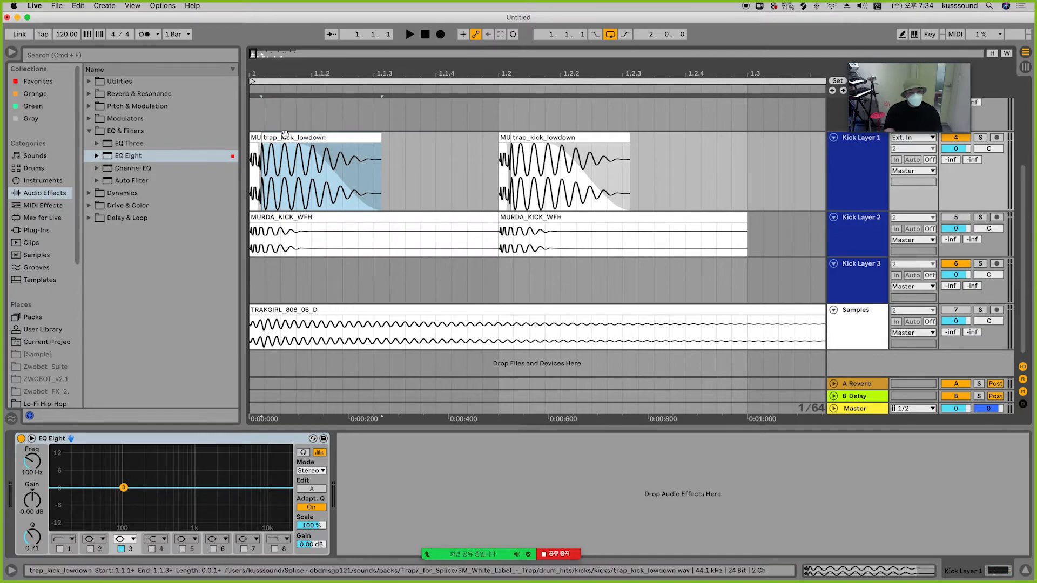
Step: Play back the layered kick pattern, zooming across the arrangement to compare the trap and MURDA kick hits
key("space")
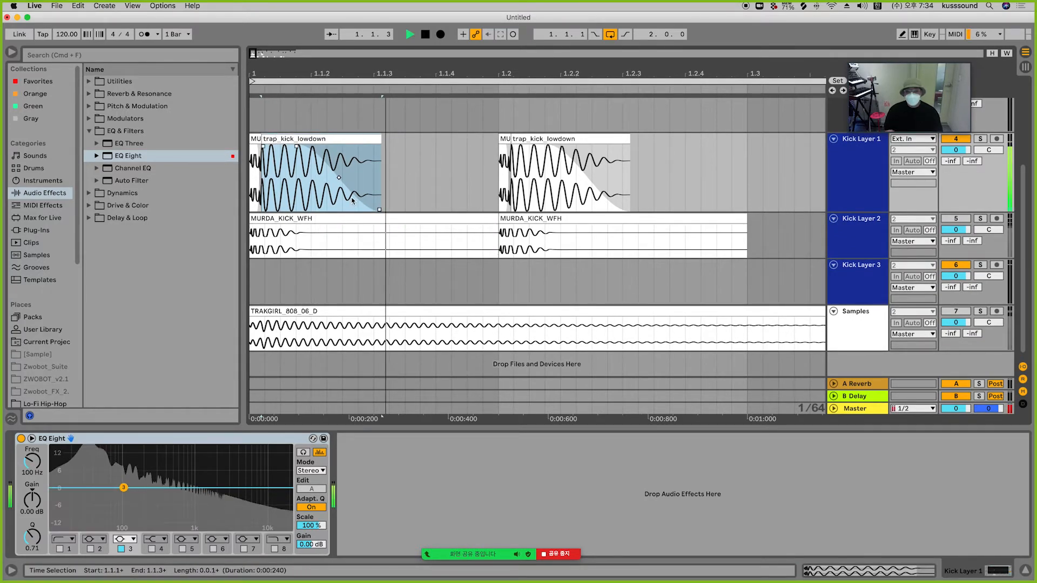
left_click(426, 34)
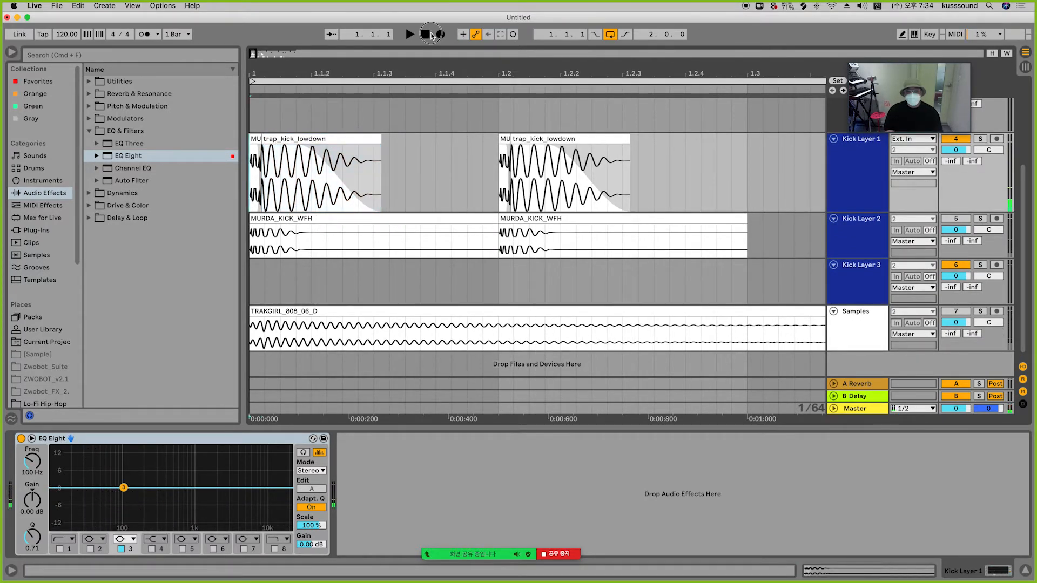
key("space")
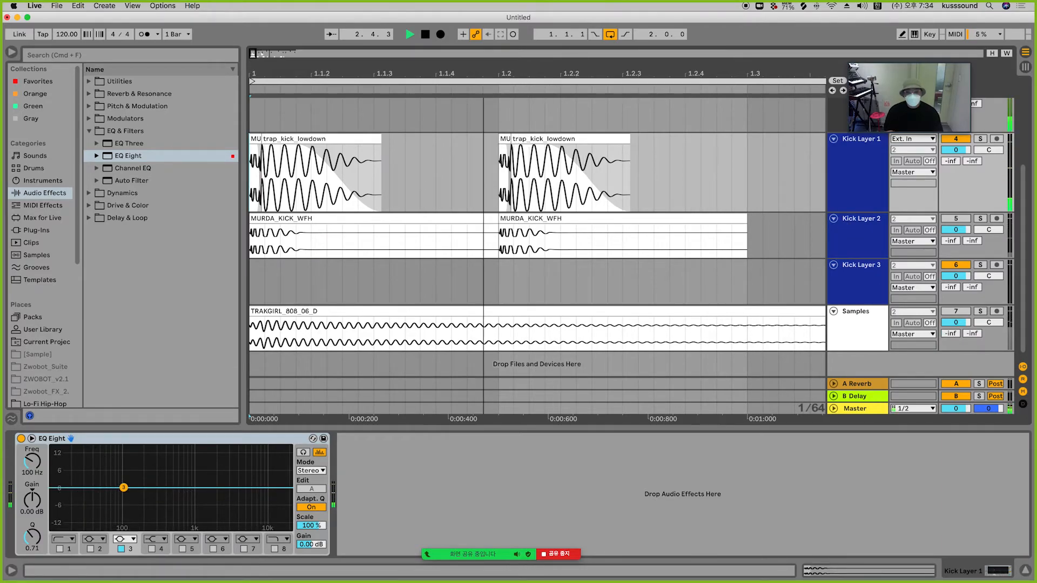
left_click_drag(485, 67, 485, 32)
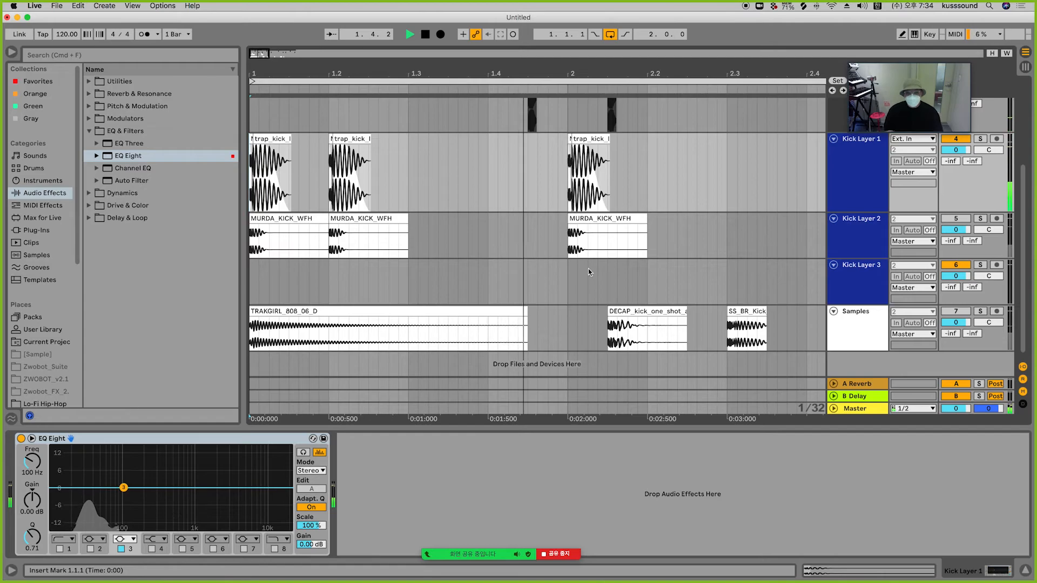
key("space")
left_click_drag(561, 70, 561, 116)
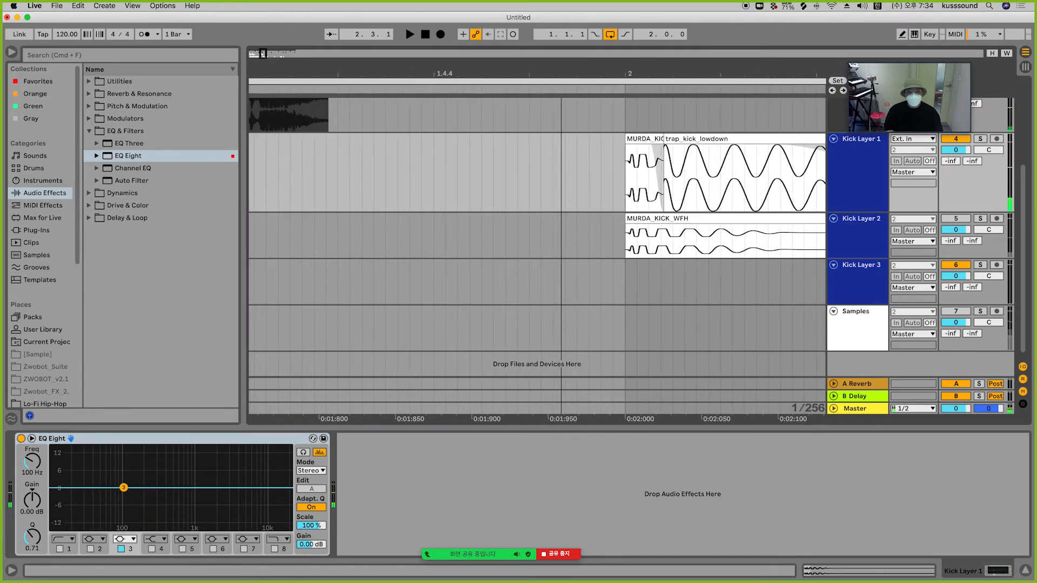
left_click(667, 149)
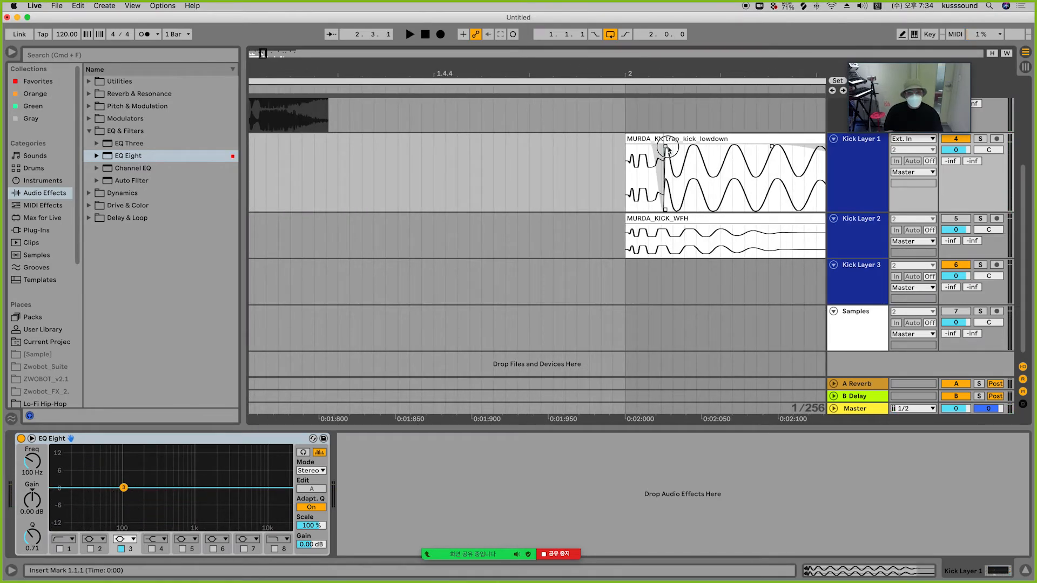
left_click_drag(654, 149, 664, 113)
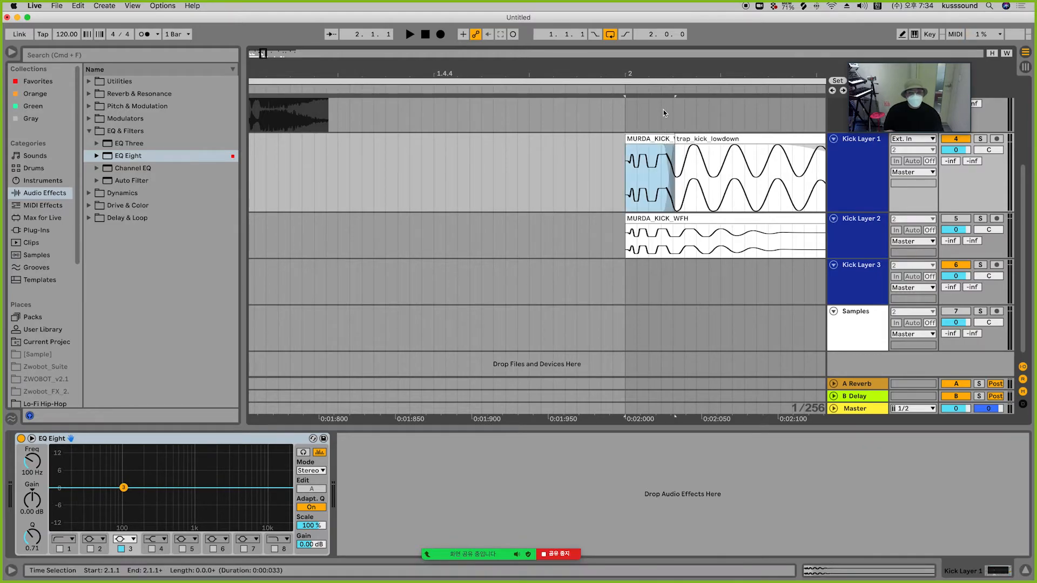
left_click_drag(638, 75, 452, 52)
key("space")
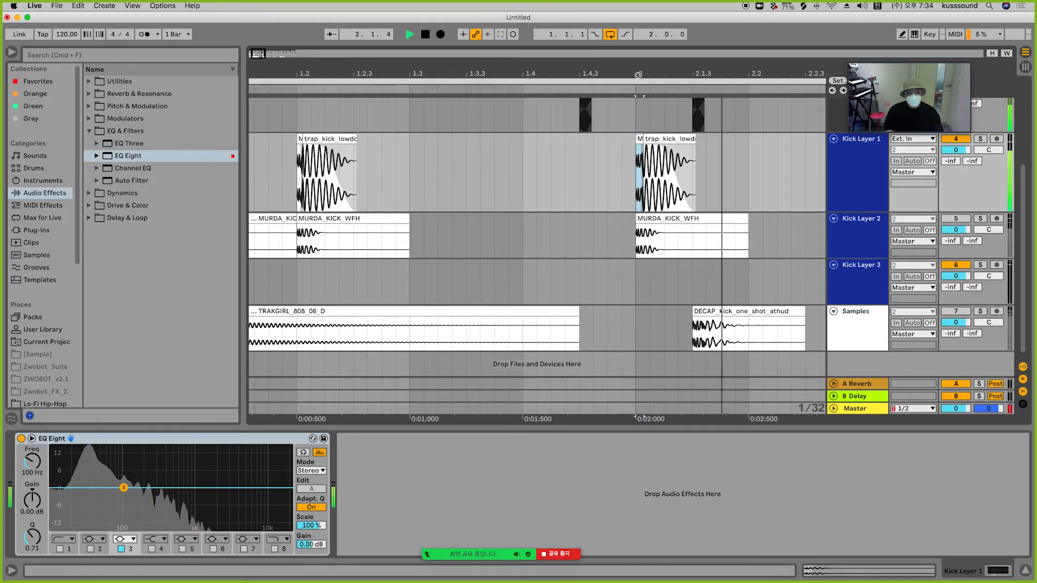
left_click_drag(397, 73, 330, 73)
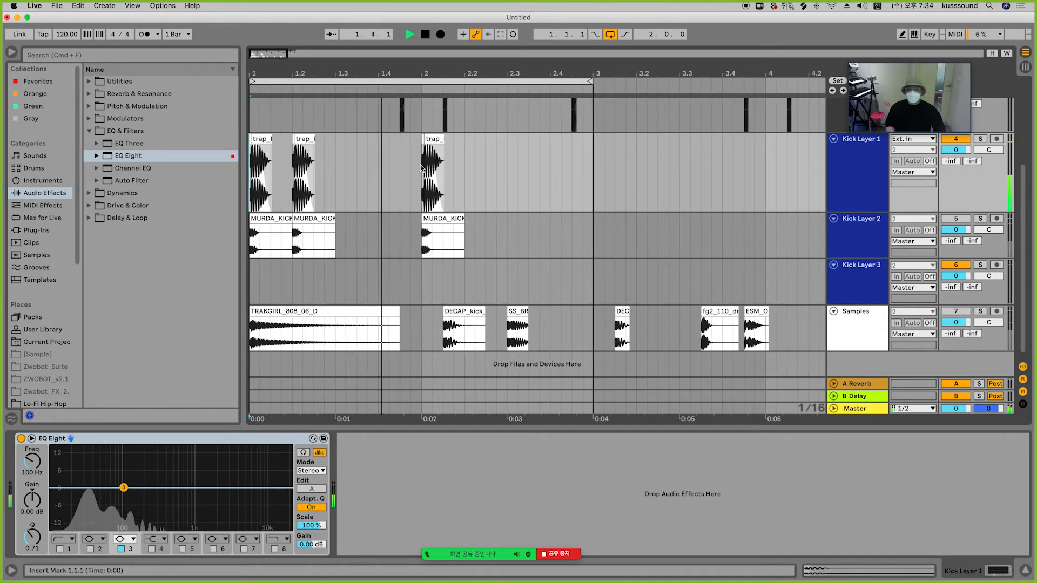
Step: Copy and paste kick material so Kick Layer 1 holds the MURDA kick clips in place of the trap kicks
left_click_drag(426, 162, 495, 162)
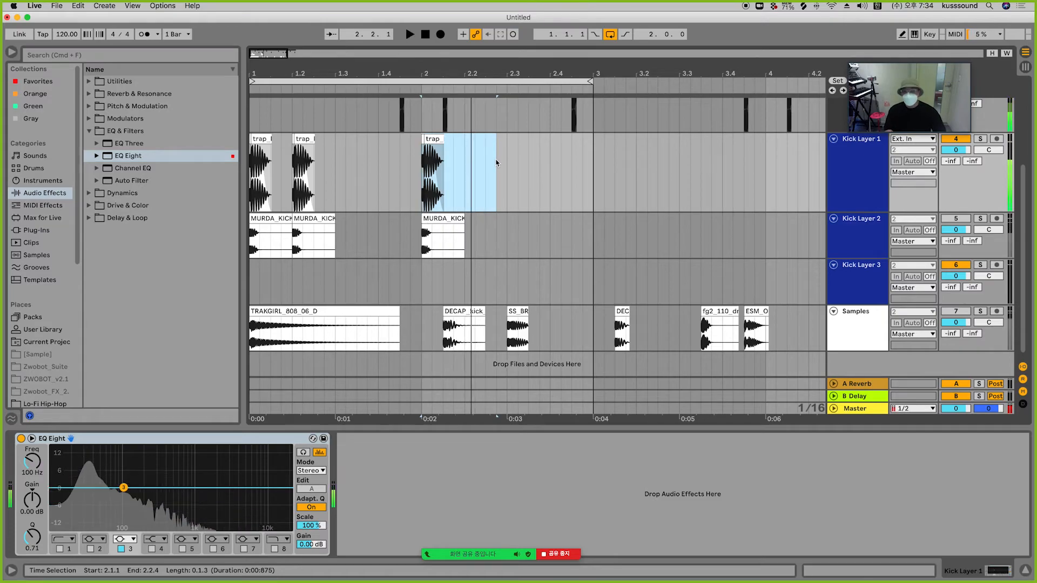
key("space")
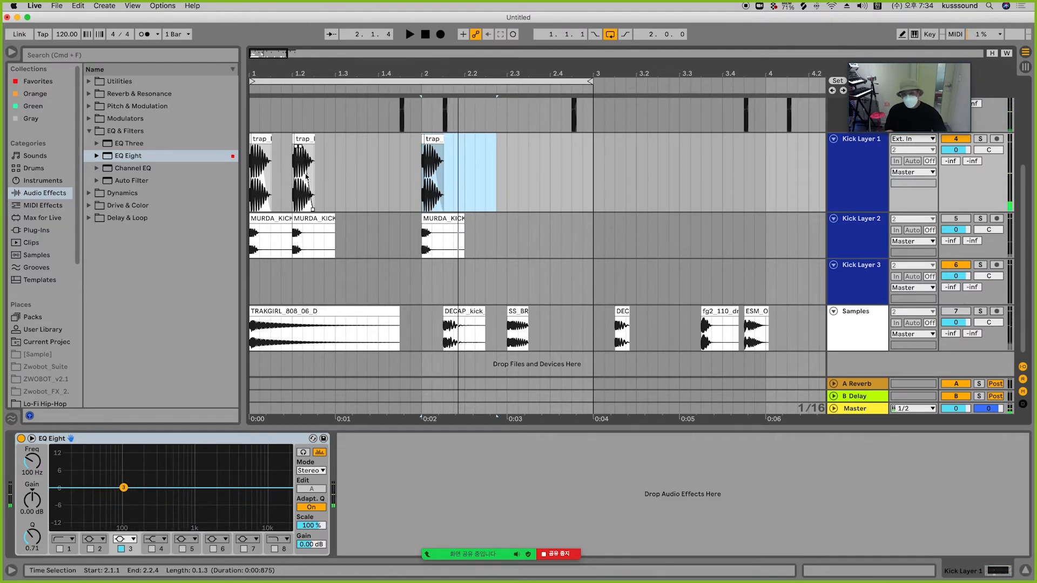
left_click(287, 176)
key("super+v")
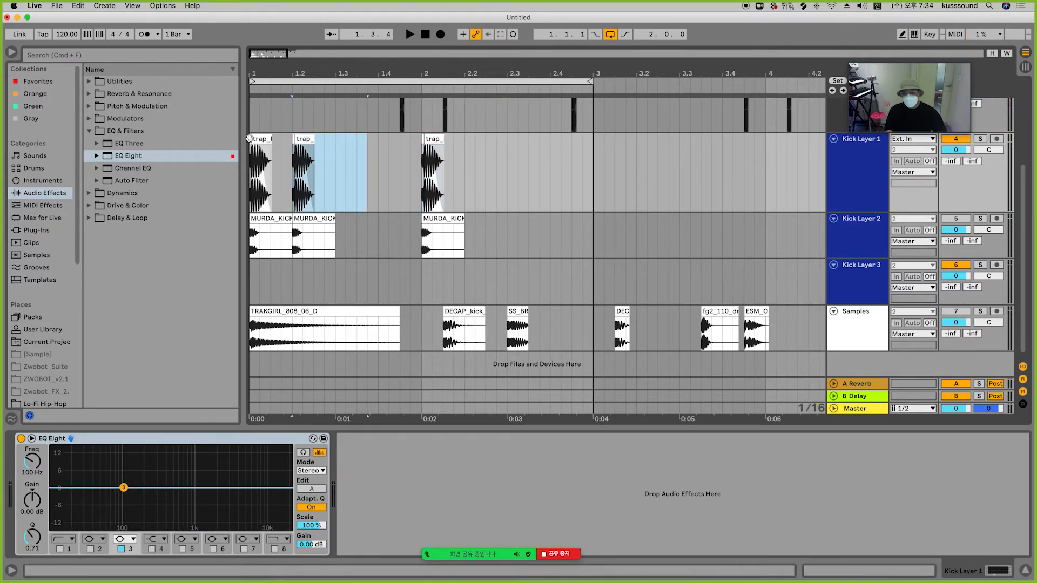
left_click_drag(250, 154, 324, 156)
key("space")
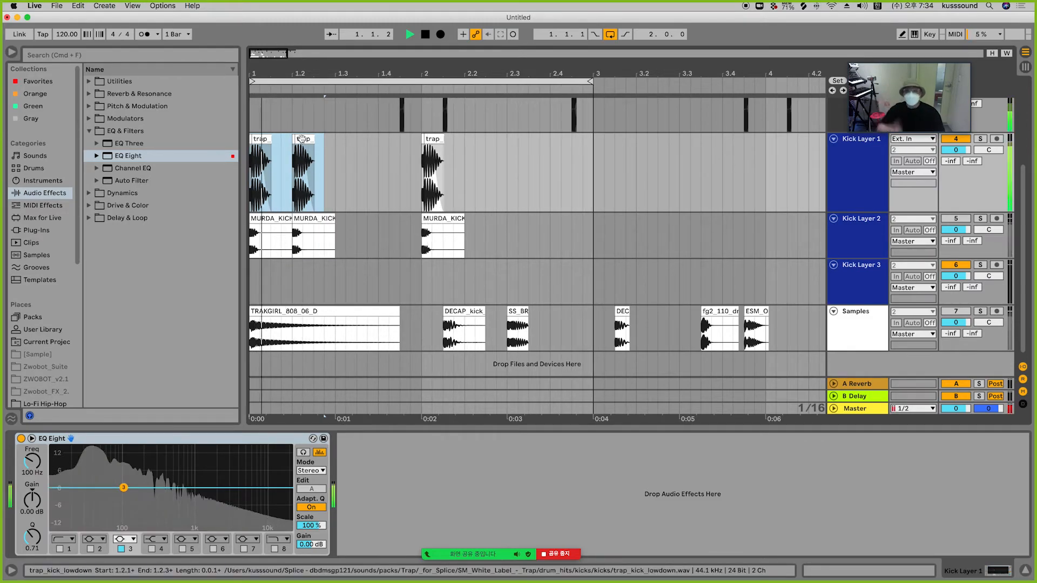
key("space")
mouse_move(269, 77)
left_mouse_down()
mouse_move(294, 110)
mouse_move(274, 79)
left_mouse_up()
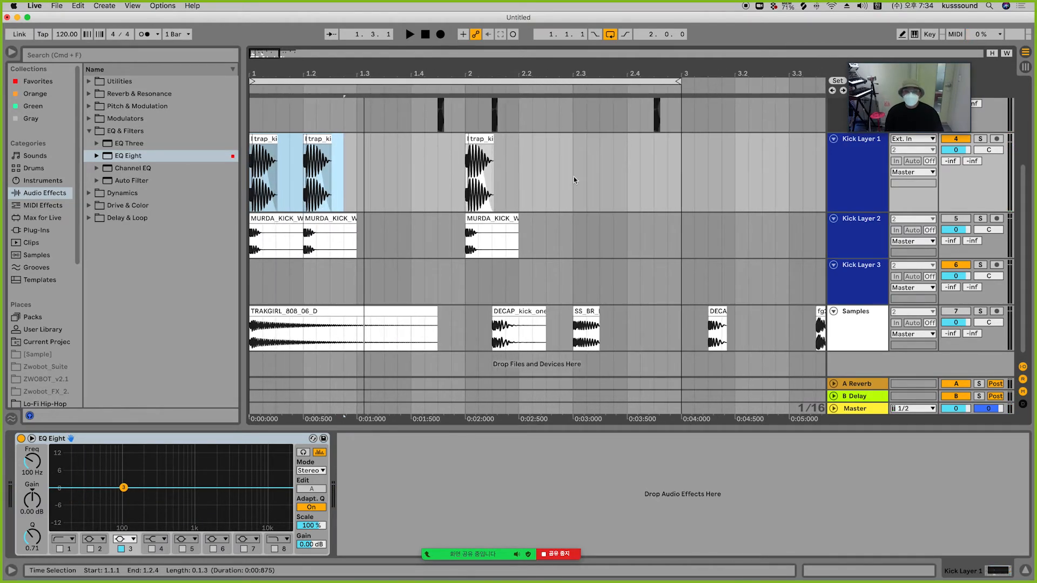
left_click(573, 177)
left_click(861, 176)
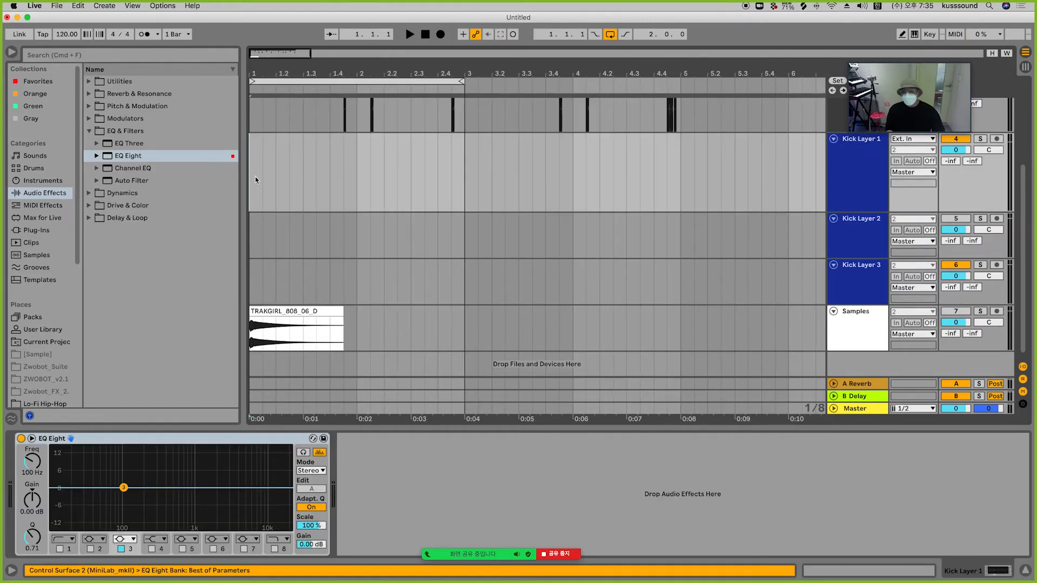
key("super+v")
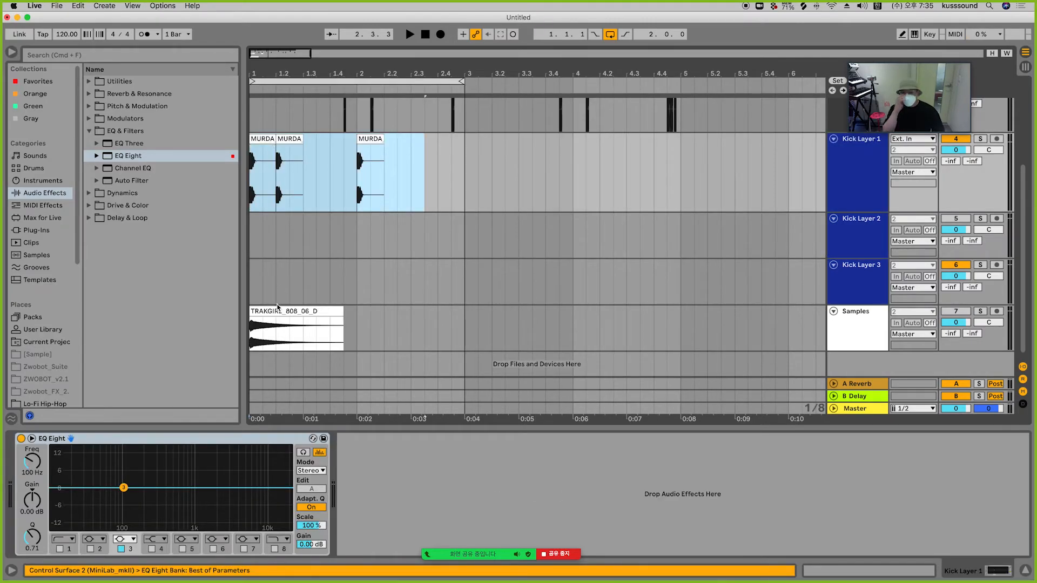
Step: Move the TRAKGIRL_808_06_D clip onto Kick Layer 2 and duplicate its first half-beat segment
left_click_drag(277, 306, 277, 216)
left_click_drag(268, 76, 288, 109)
left_click_drag(326, 236, 220, 233)
key("super+d")
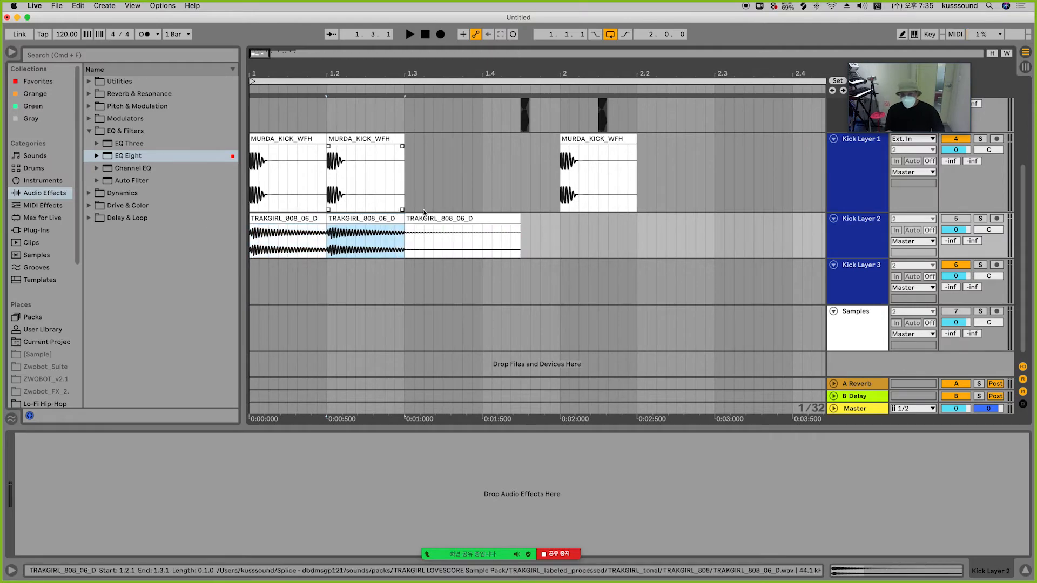
Step: Lengthen the duplicated TRAKGIRL clip to beat 2.2 and paste another copy at bar 2 on Kick Layer 2
left_click_drag(402, 221, 724, 223)
left_click_drag(654, 236, 641, 237)
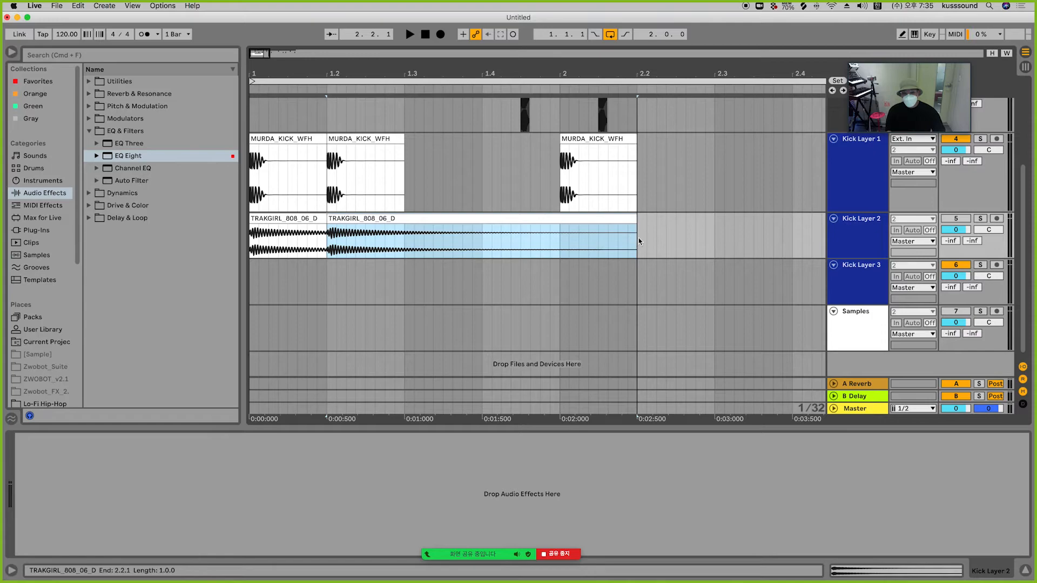
left_click(562, 241)
key("super+v")
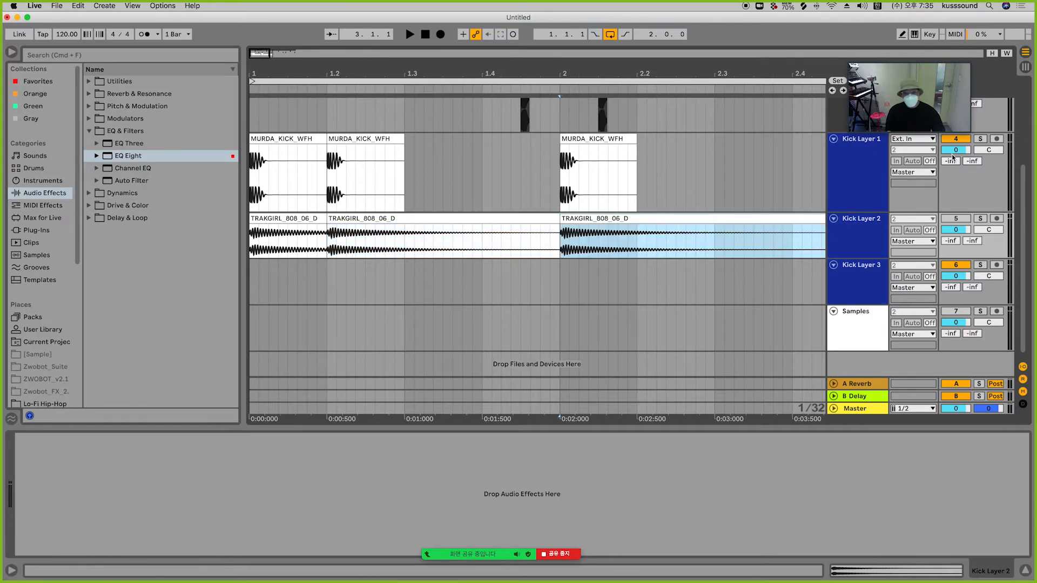
Step: Play the pattern while switching Kick Layer 1 off and back on to compare the layers
left_click(281, 139)
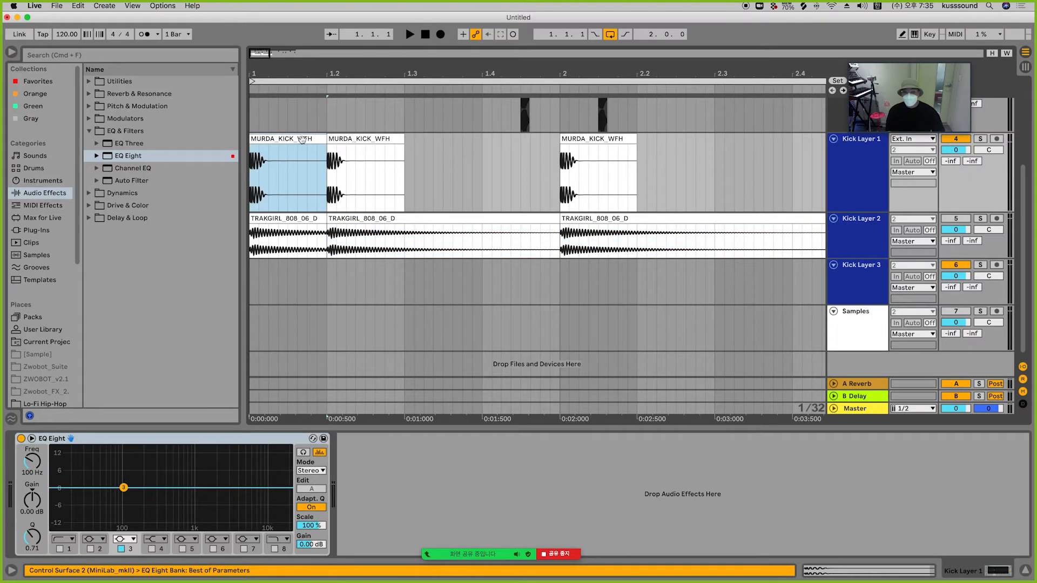
key("space")
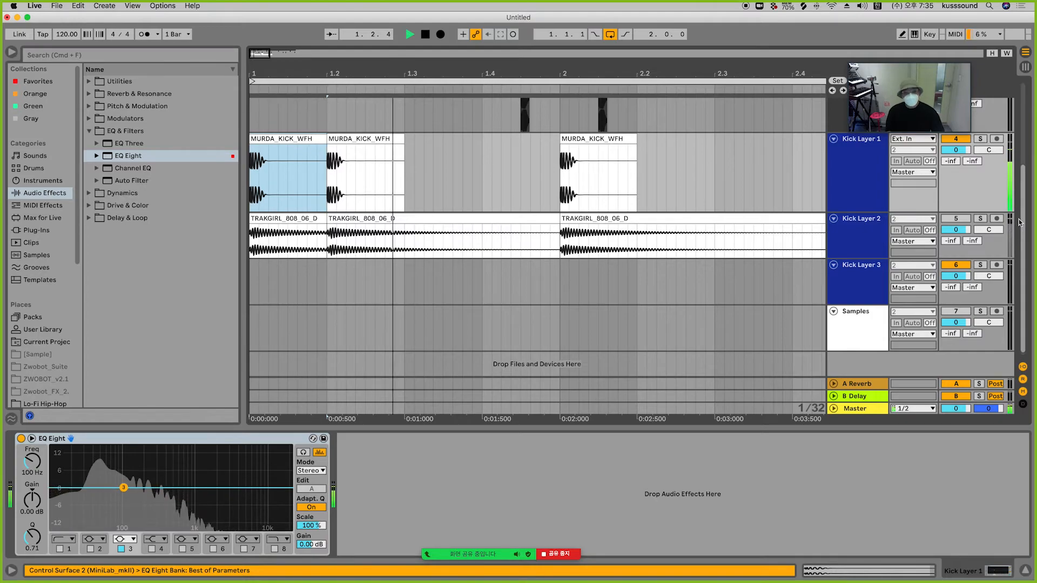
key("space")
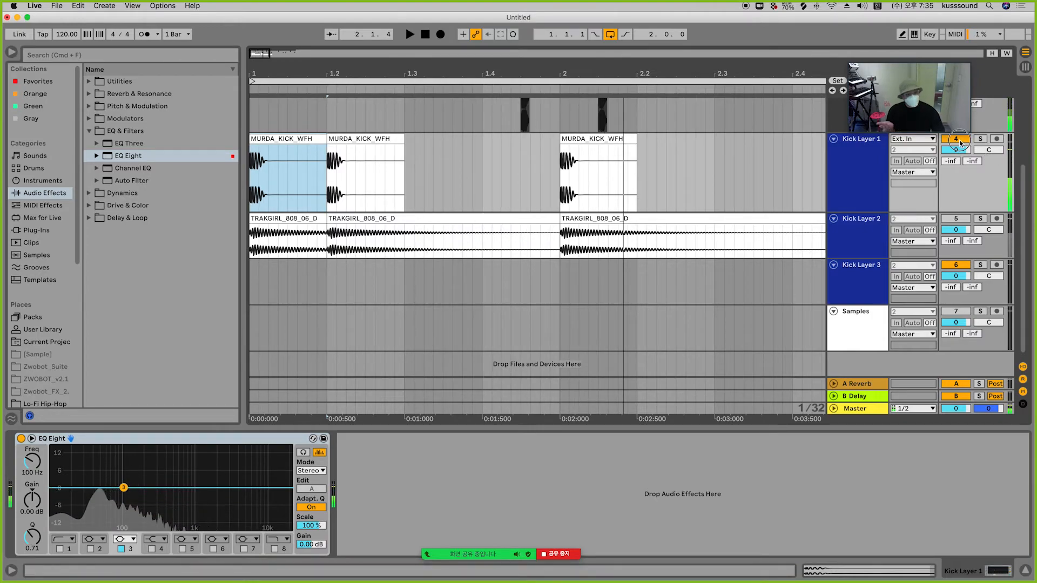
left_click(957, 139)
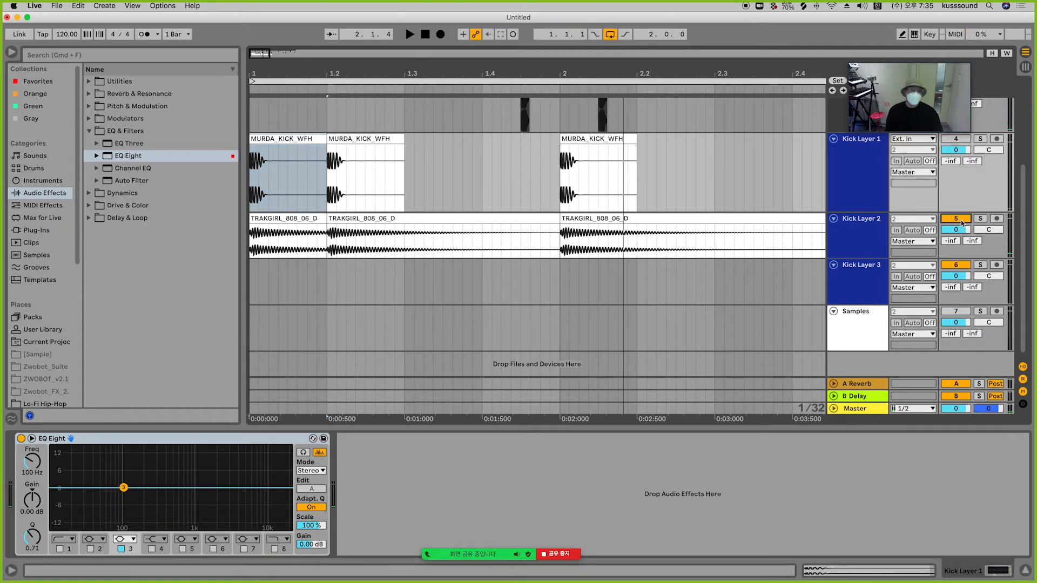
key("space")
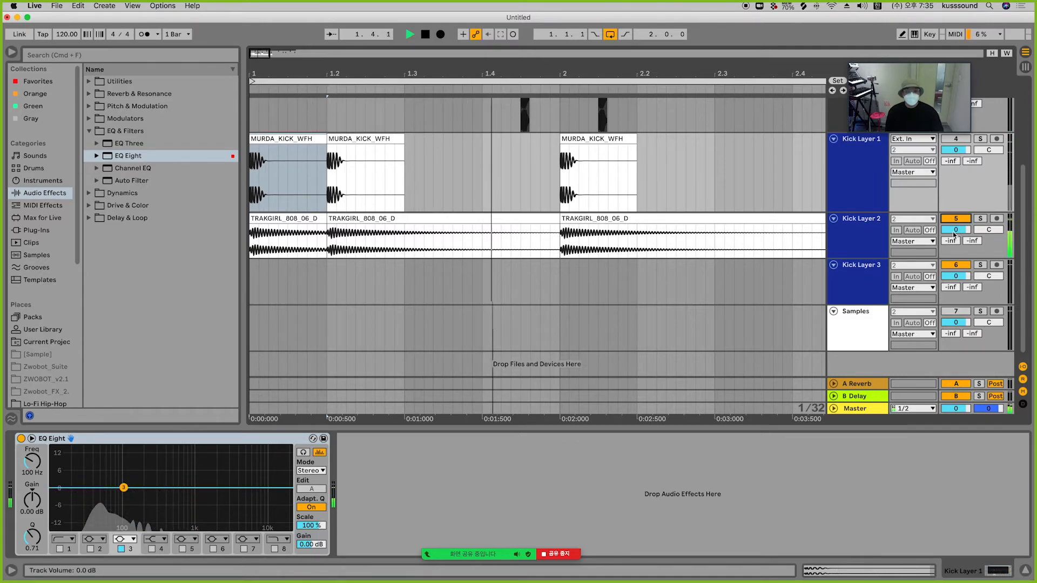
key("space")
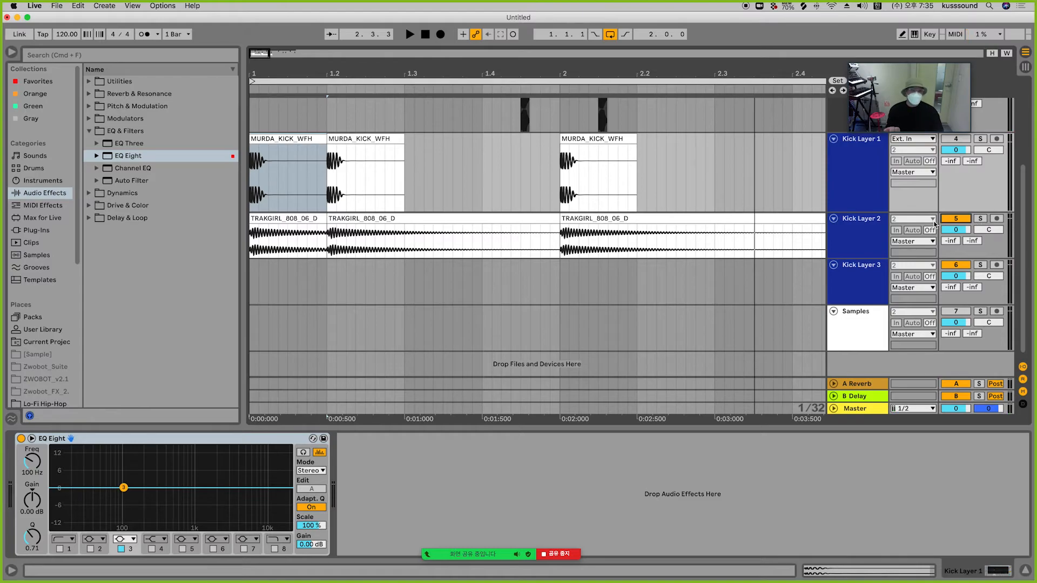
key("space")
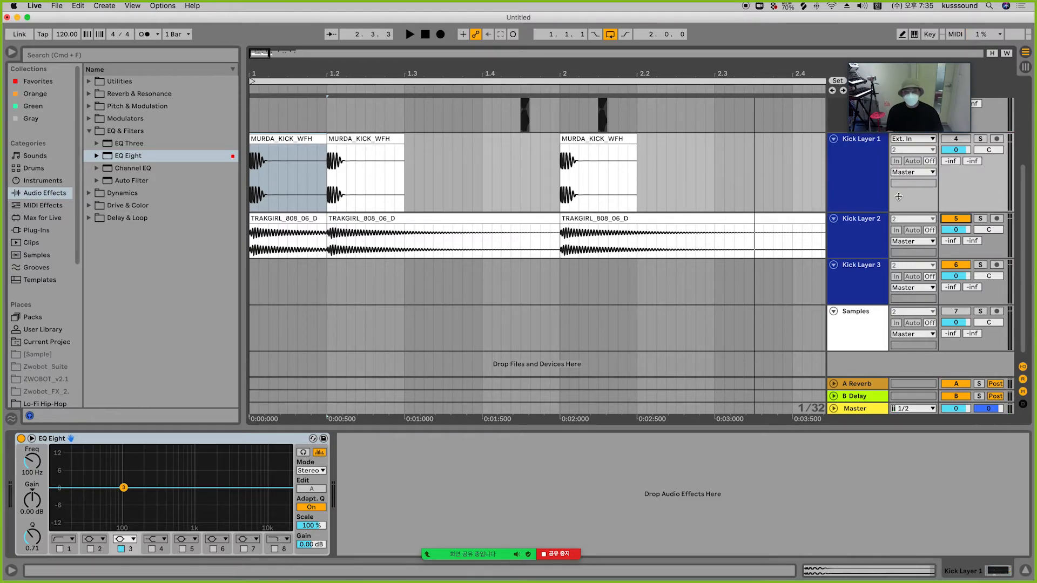
key("space")
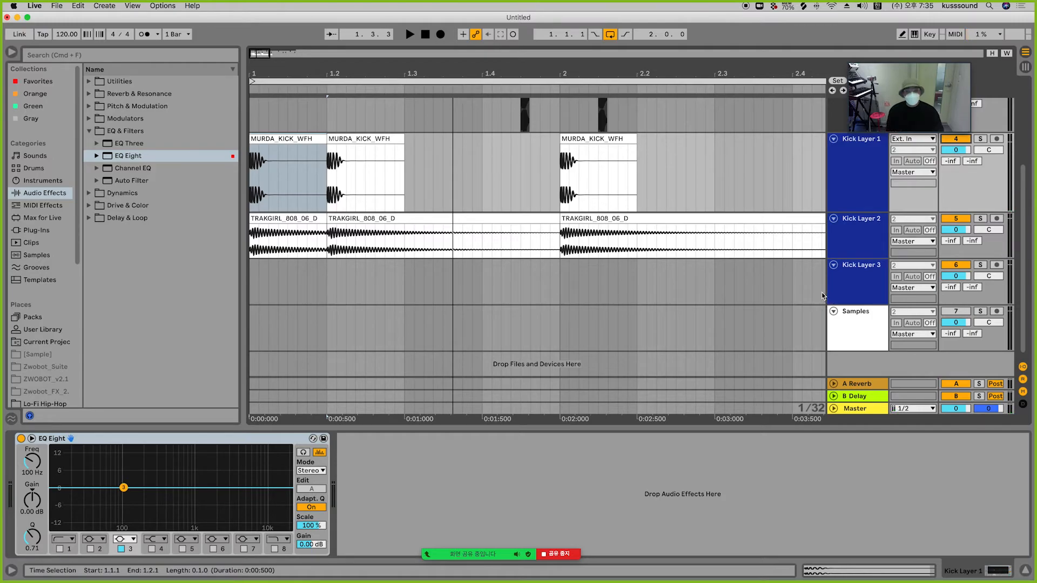
key("space")
key("space")
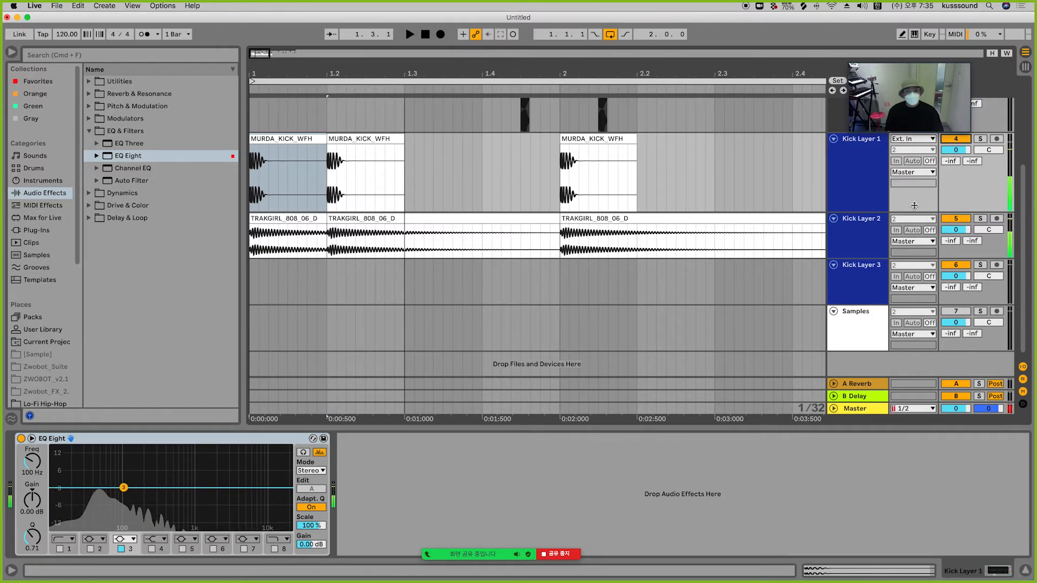
Step: Delete the unused Kick Layer 3 and Samples tracks, then select Kick Layer 1
left_click(863, 181)
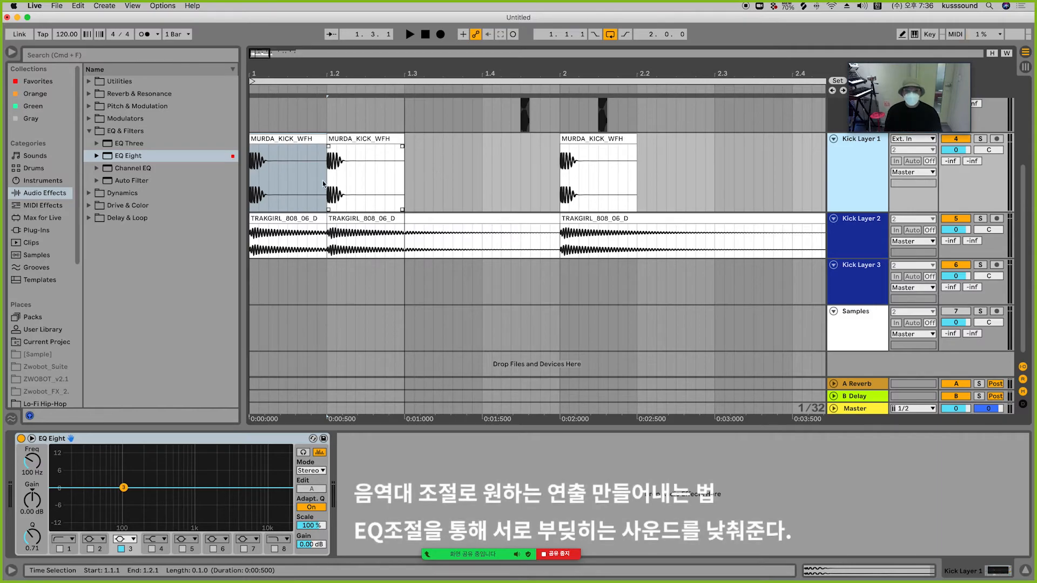
left_click_drag(274, 166, 242, 166)
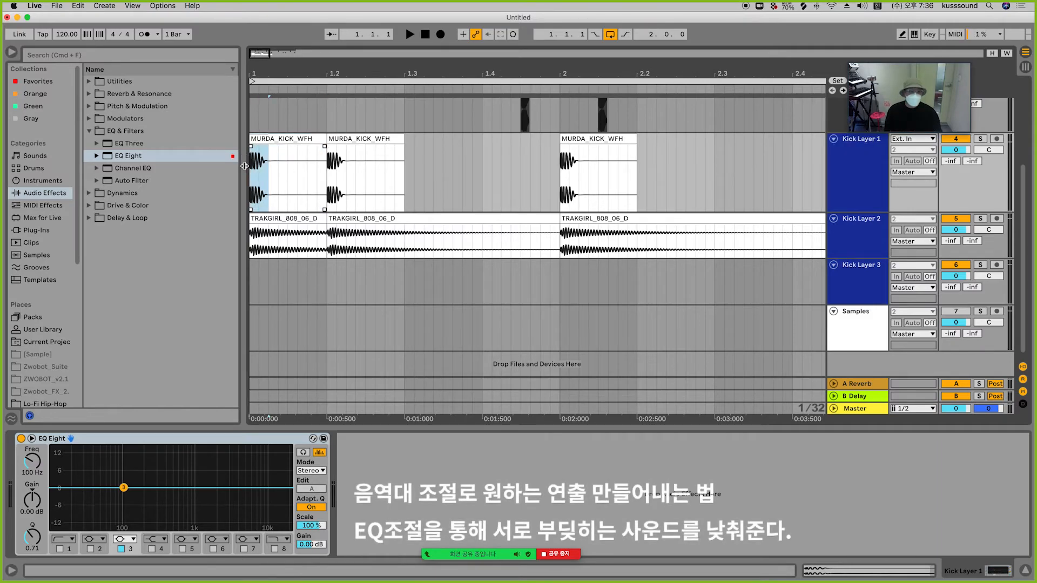
left_click(298, 166)
left_click(297, 219)
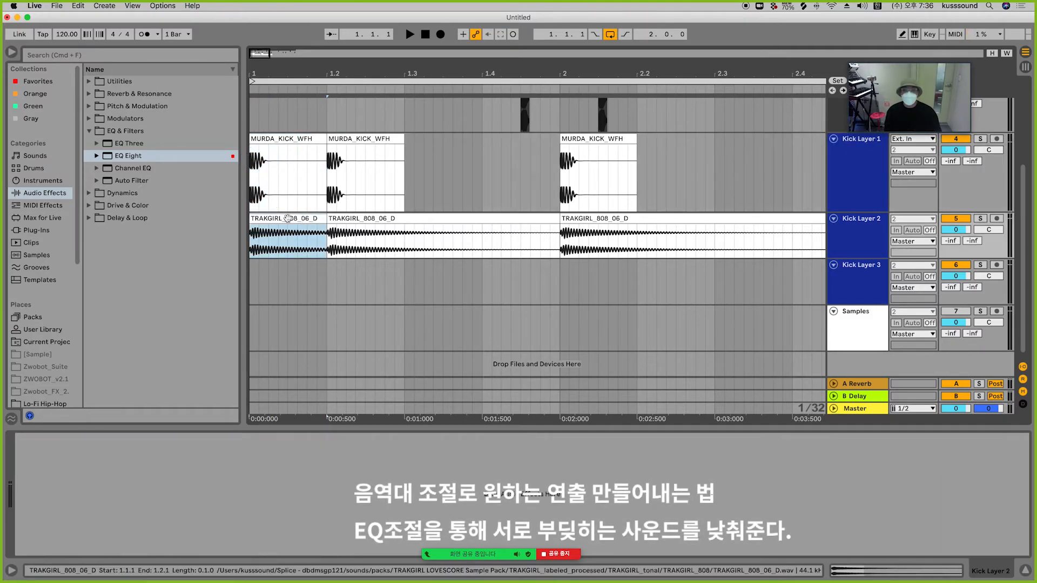
left_click(861, 152)
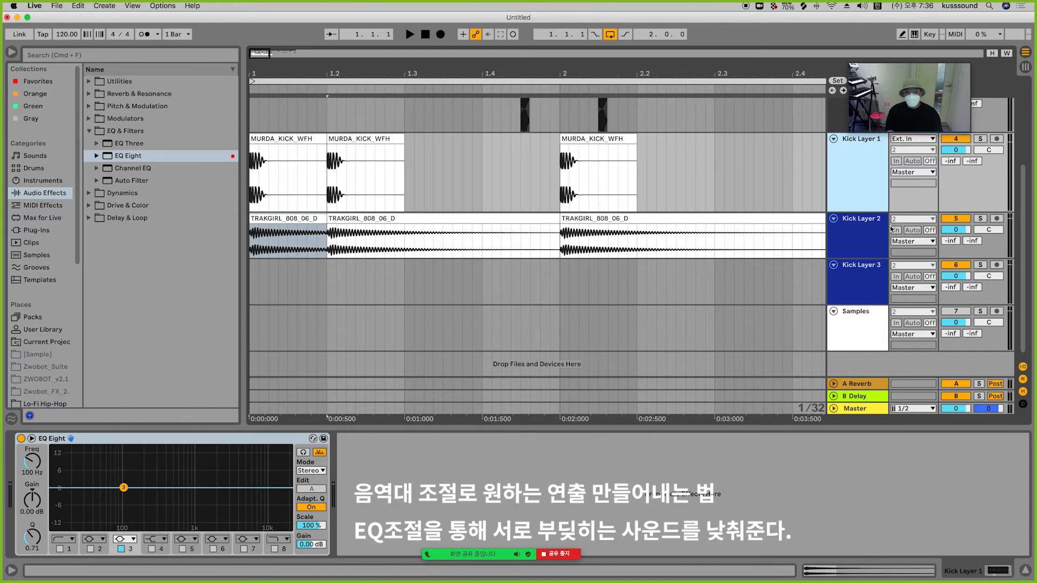
left_click(870, 289)
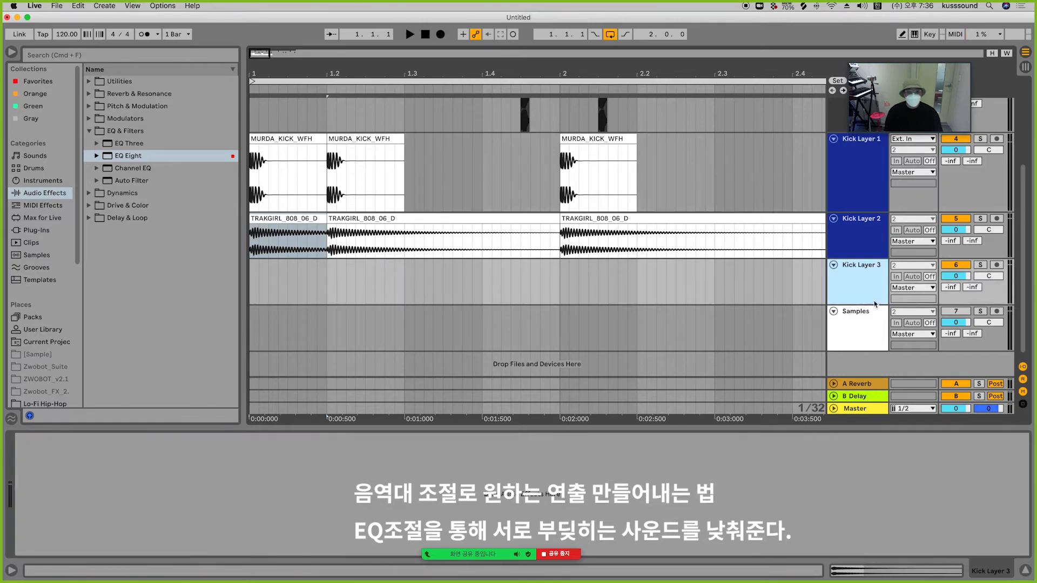
left_click(860, 321)
key("Delete")
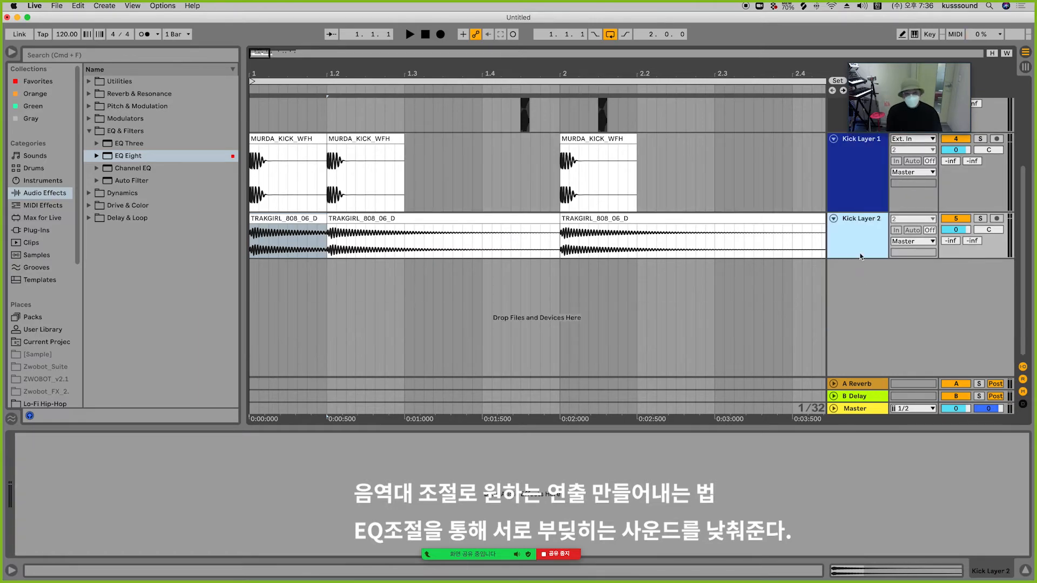
left_click(857, 191)
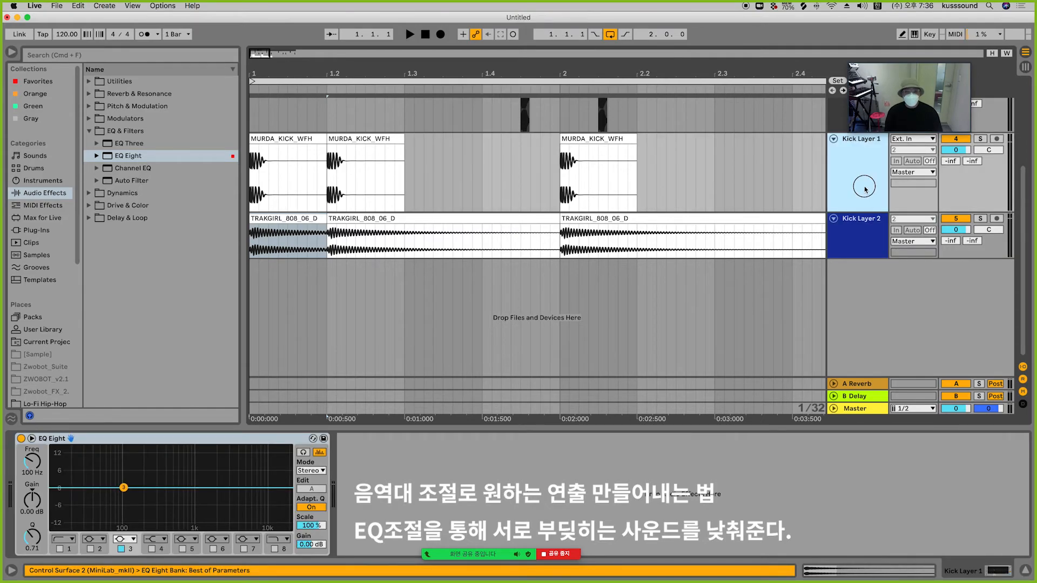
Step: Solo Kick Layer 1 and play the pattern to audition it on its own
left_click(980, 139)
key("space")
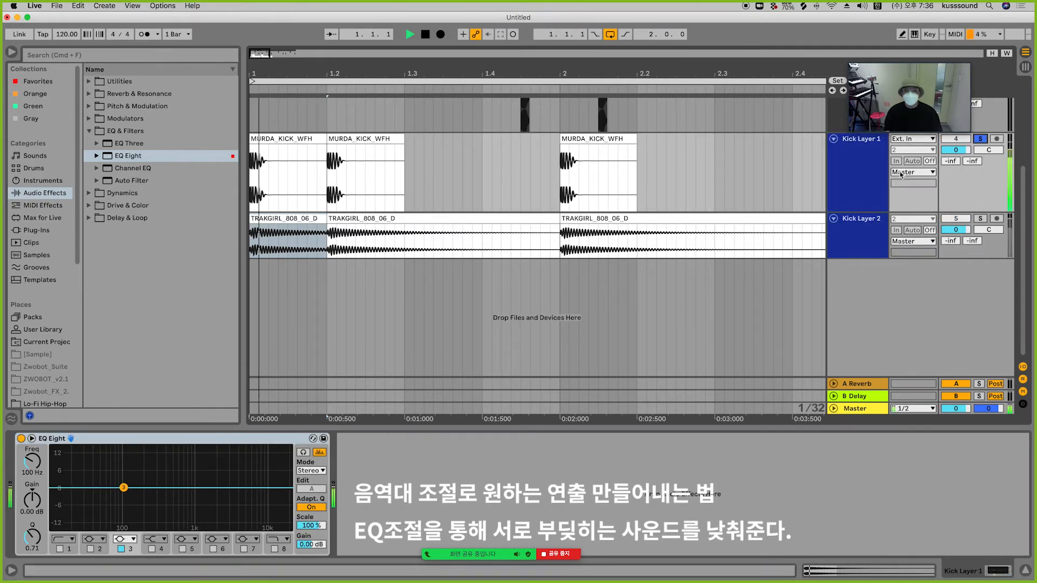
key("space")
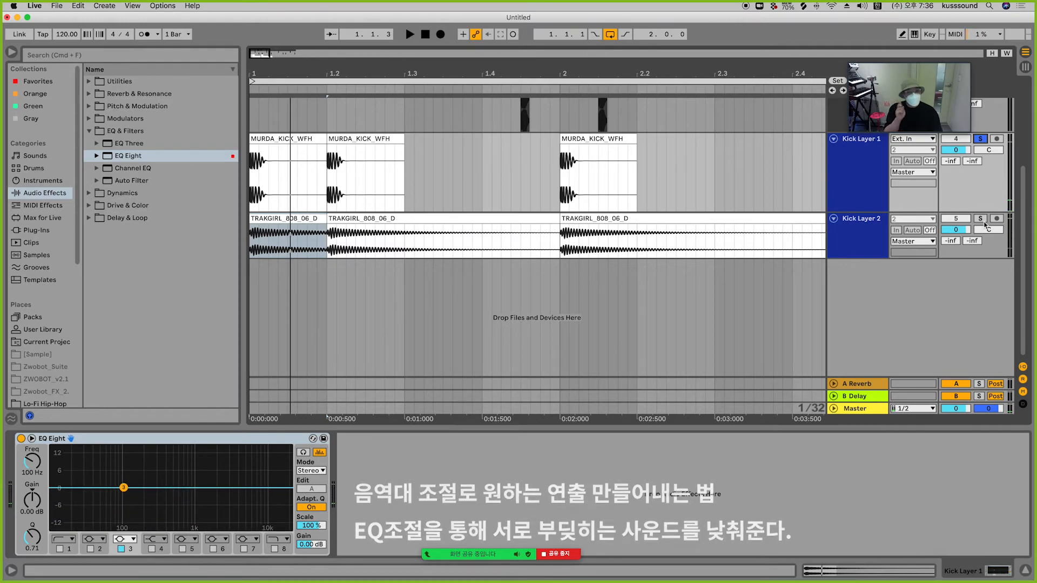
key("space")
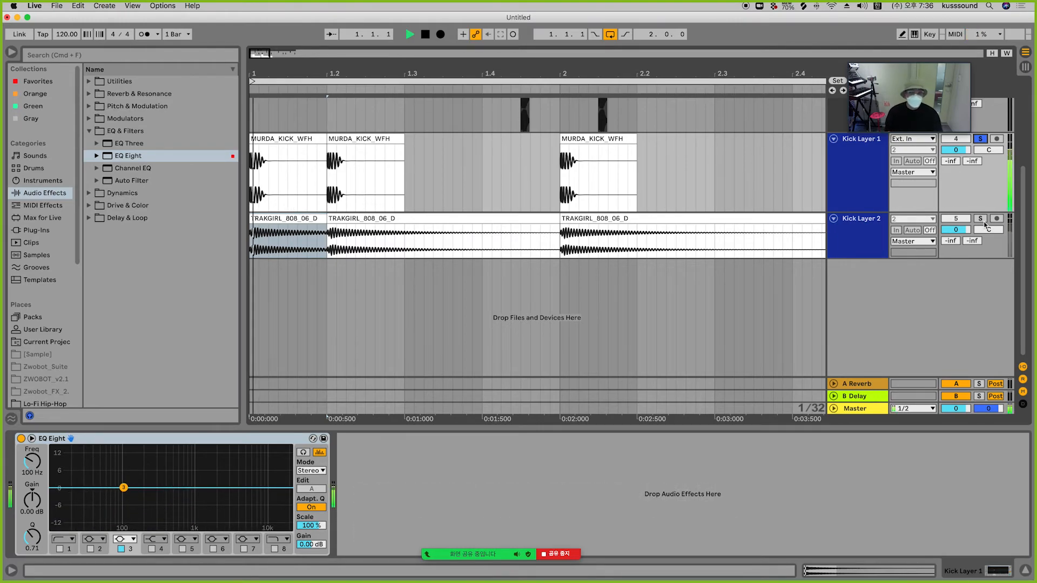
Step: On Kick Layer 1's EQ Eight, switch band 1 to a high-pass filter, turn off band 3, and set the cutoff to 106 Hz
left_click(861, 176)
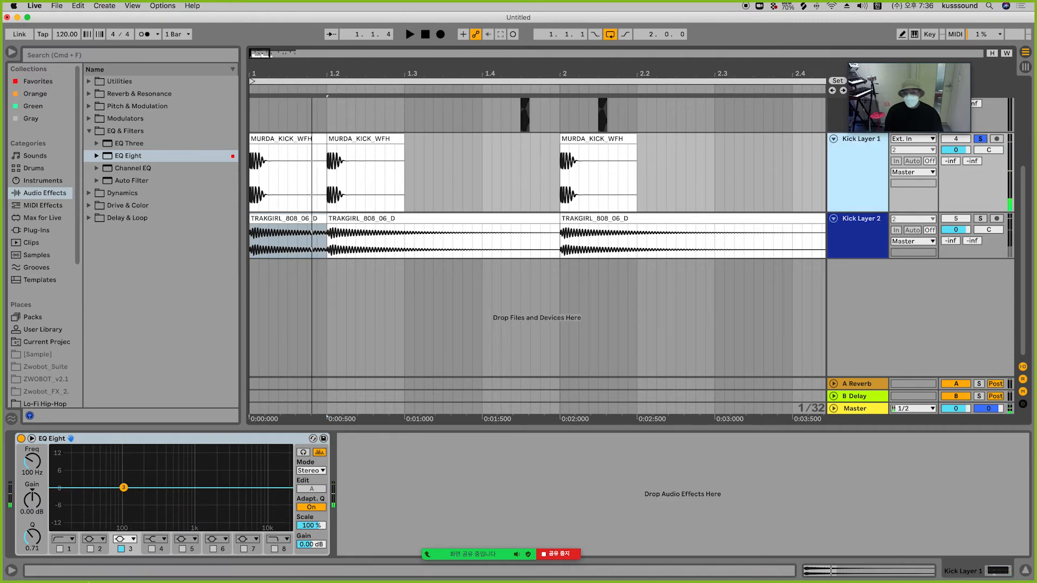
left_click(63, 539)
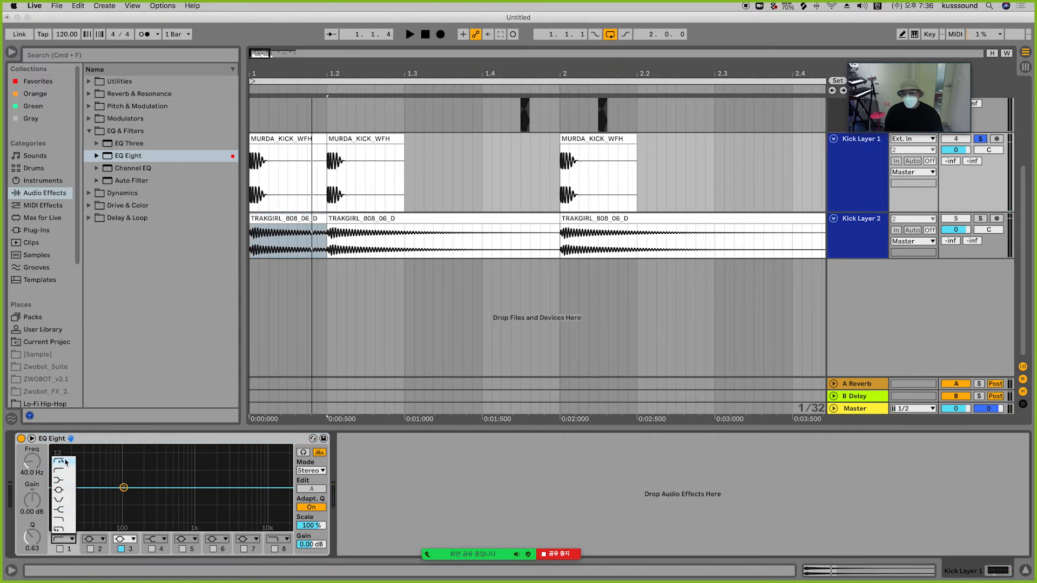
left_click(65, 462)
left_click(60, 549)
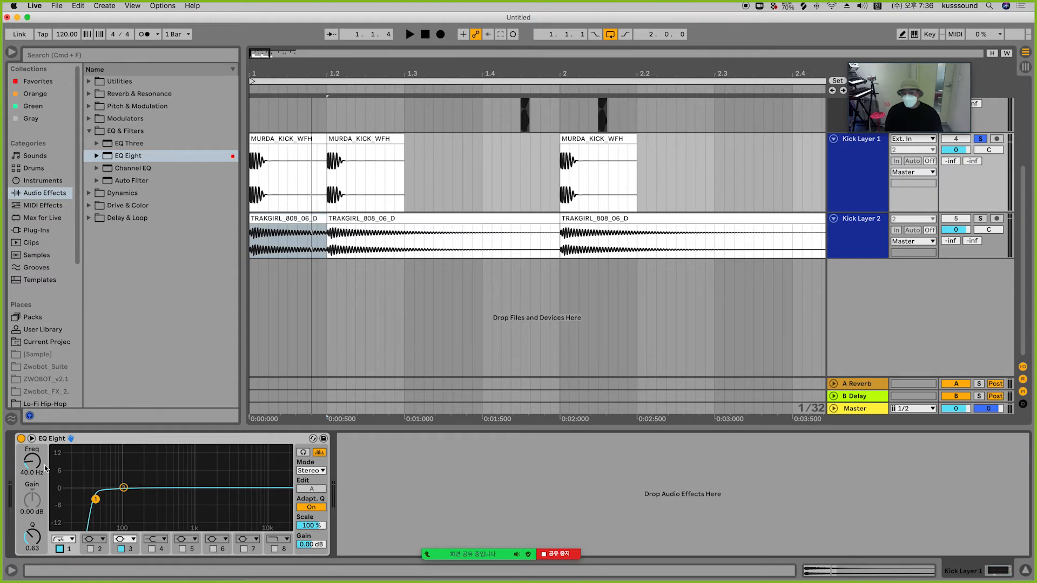
left_click(123, 488)
left_click(121, 549)
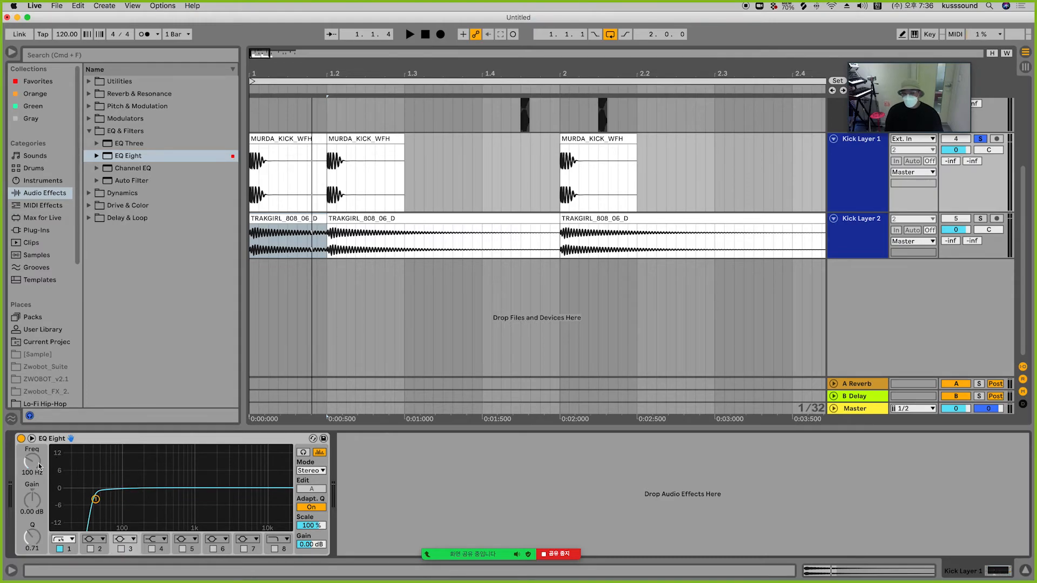
left_click(96, 499)
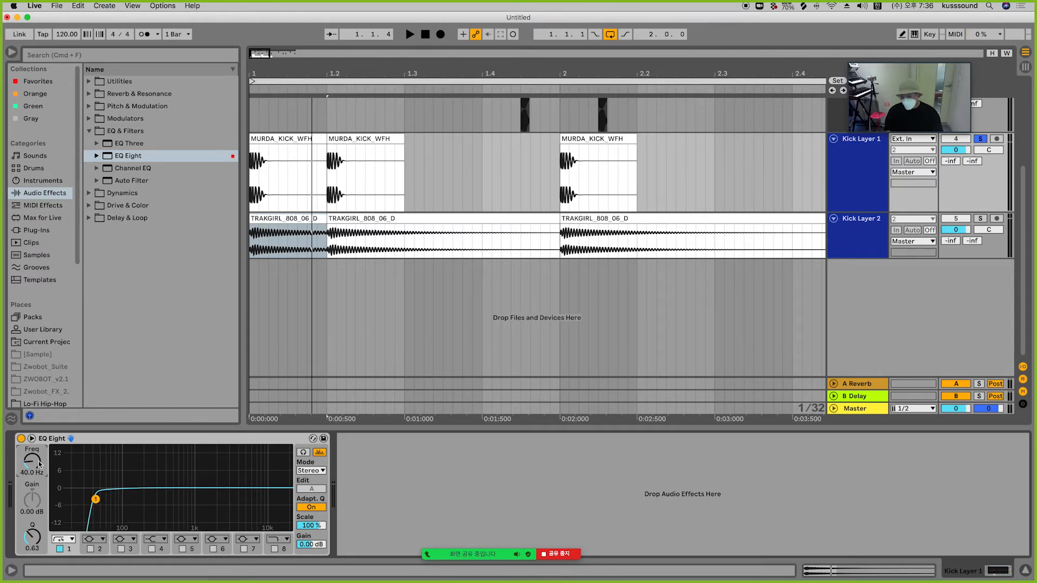
type("100")
key("Return")
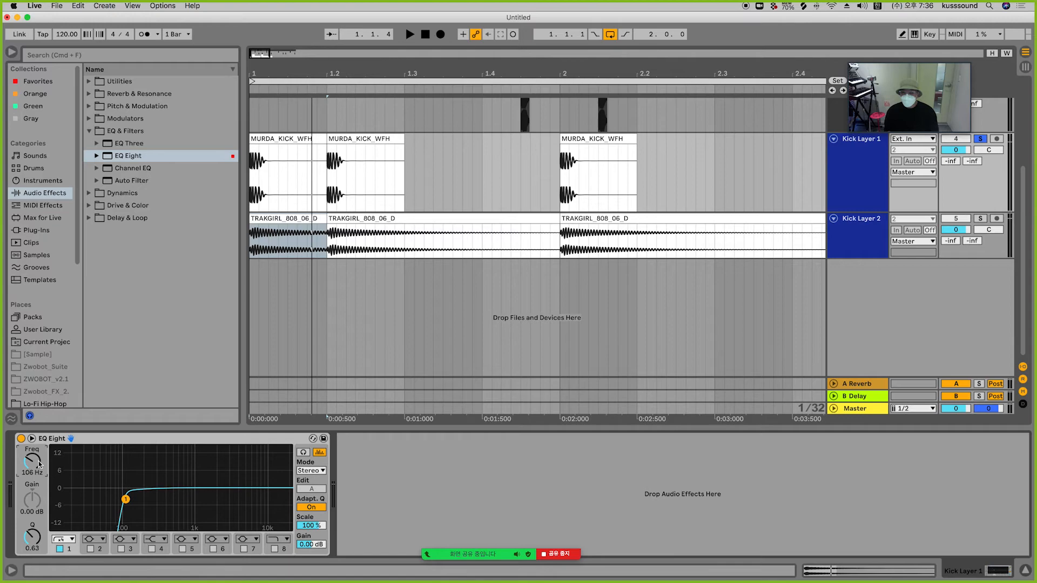
Step: Play the pattern while switching Kick Layer 1's EQ Eight off and back on to compare
key("space")
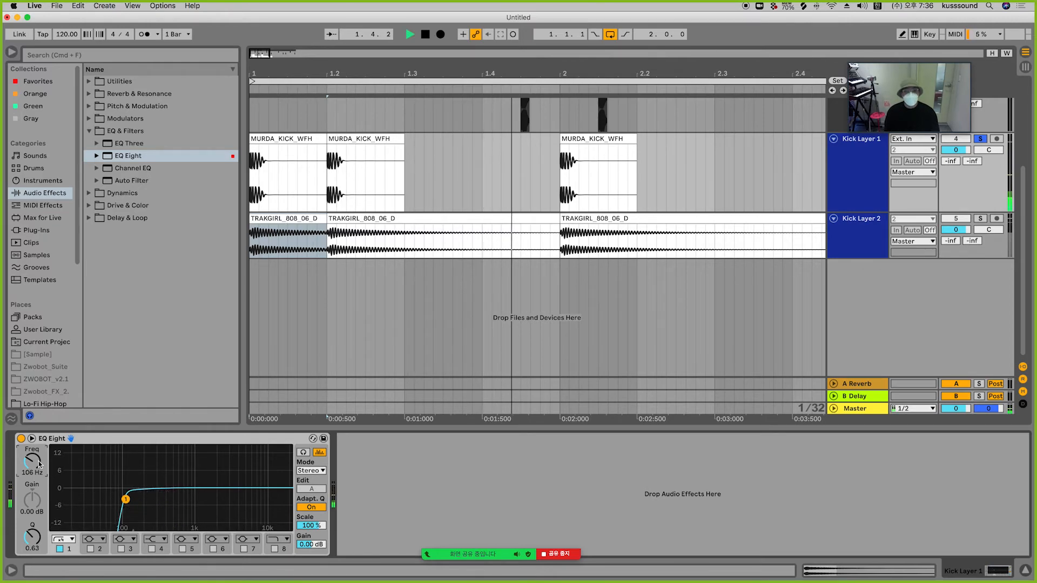
left_click(21, 439)
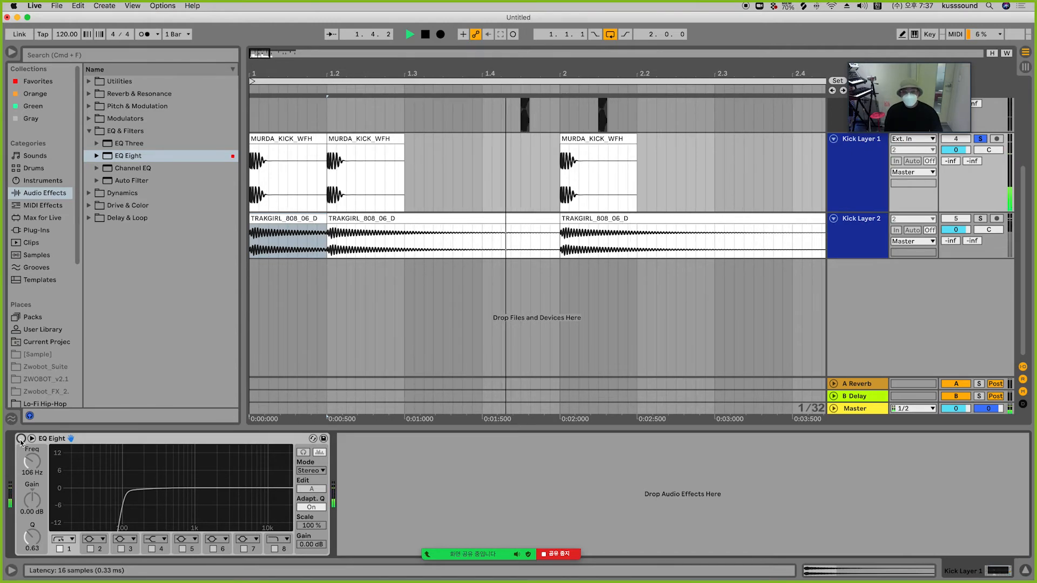
left_click(21, 439)
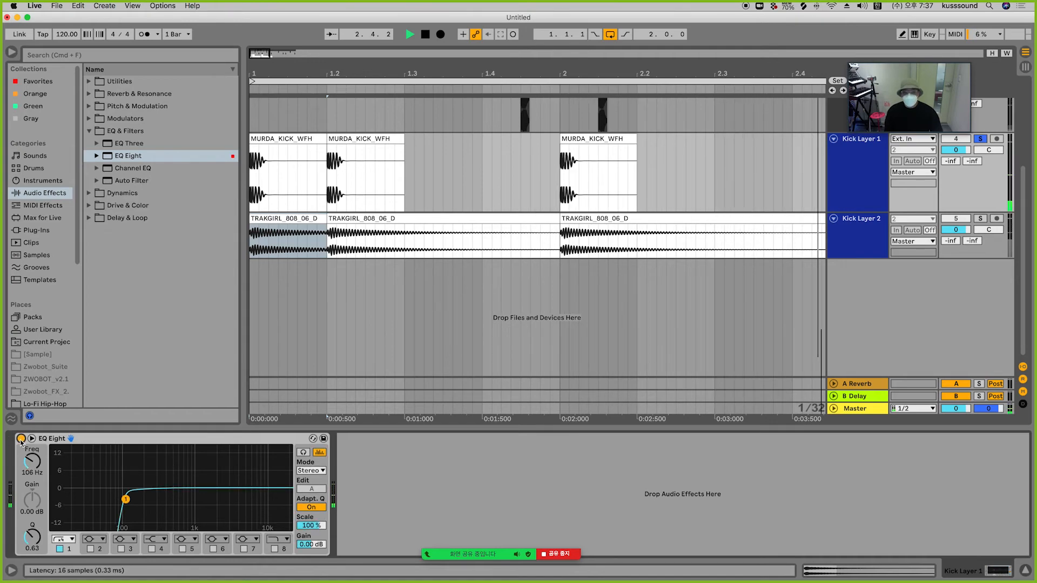
key("space")
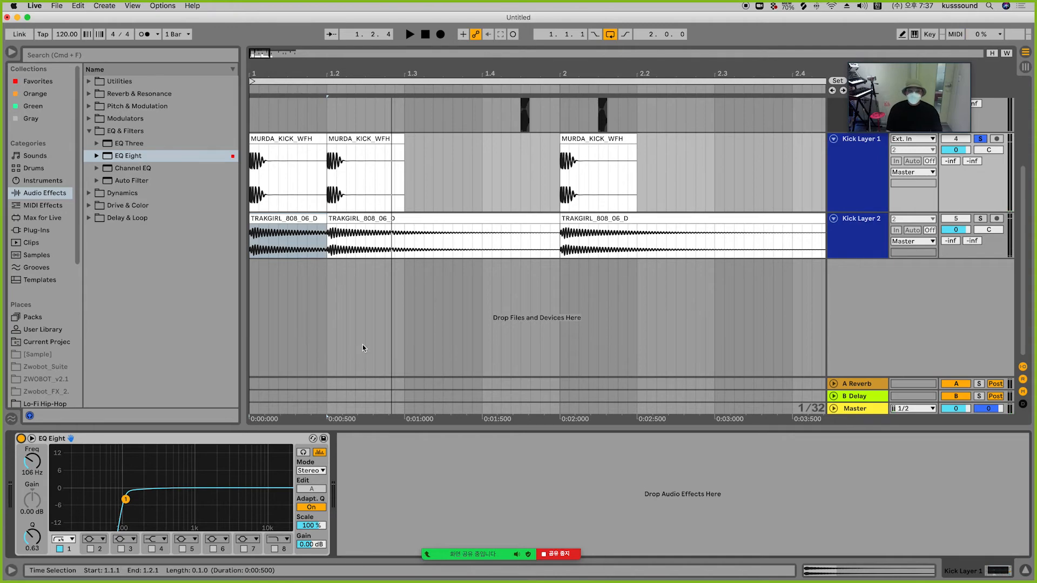
Step: Solo both kick layers, select Kick Layer 2, and add an EQ Eight to it
left_click(977, 221)
left_click(832, 239)
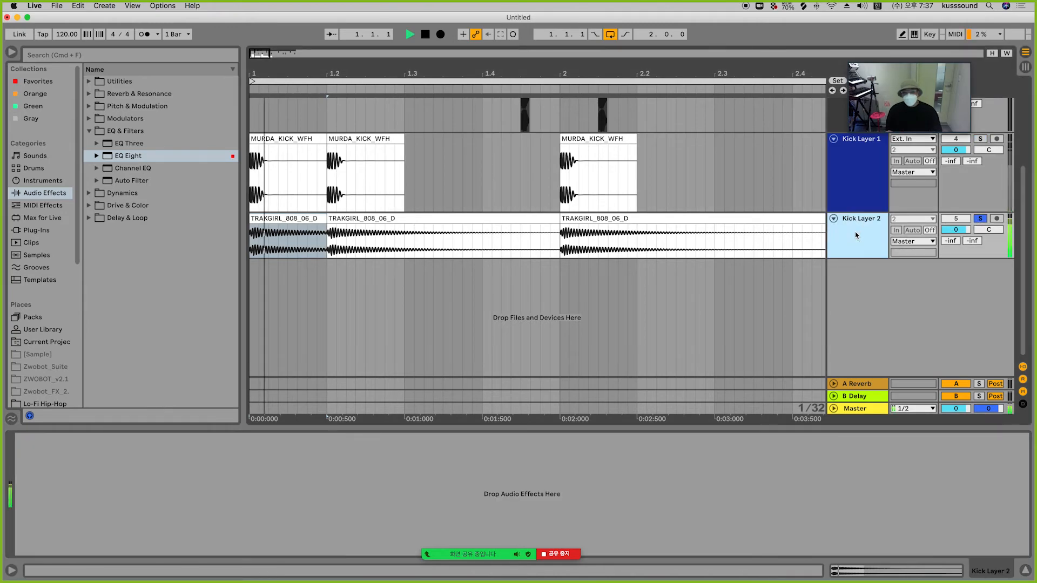
left_click(980, 139, "super")
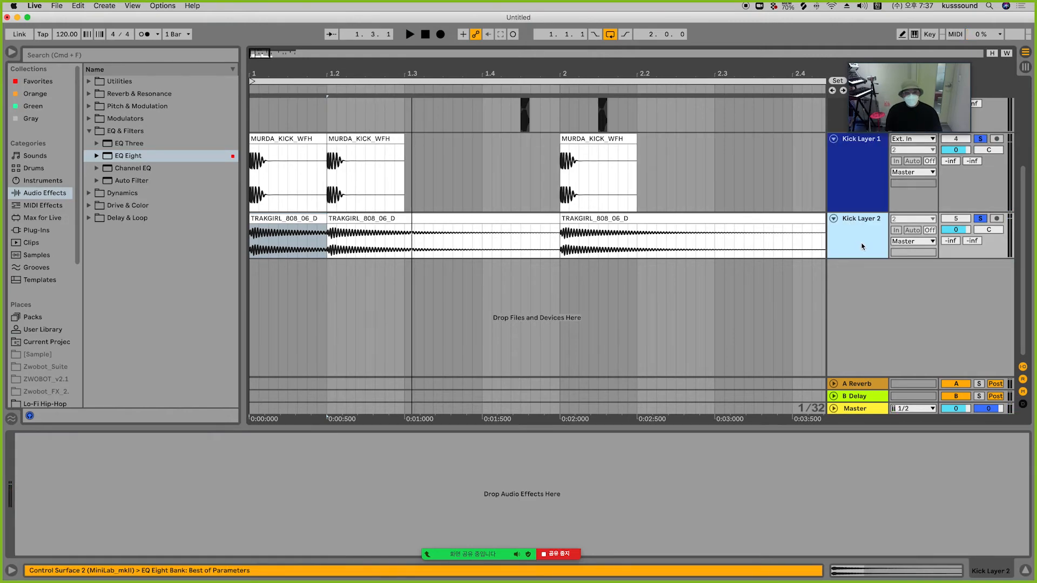
left_click_drag(127, 155, 395, 550)
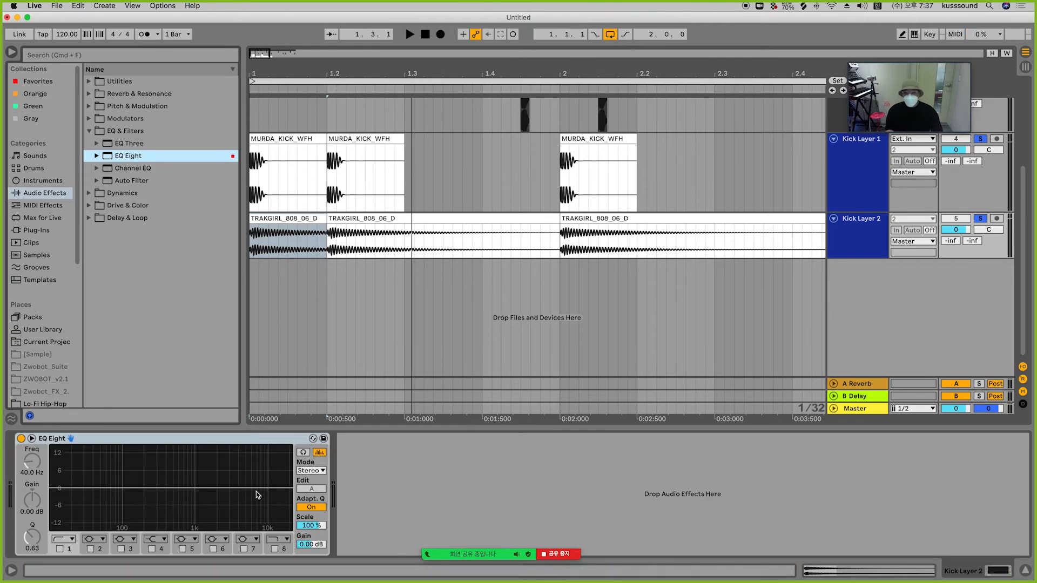
Step: On Kick Layer 2's EQ Eight, enable the band 8 low-pass filter and set its frequency to 100 Hz
key("space")
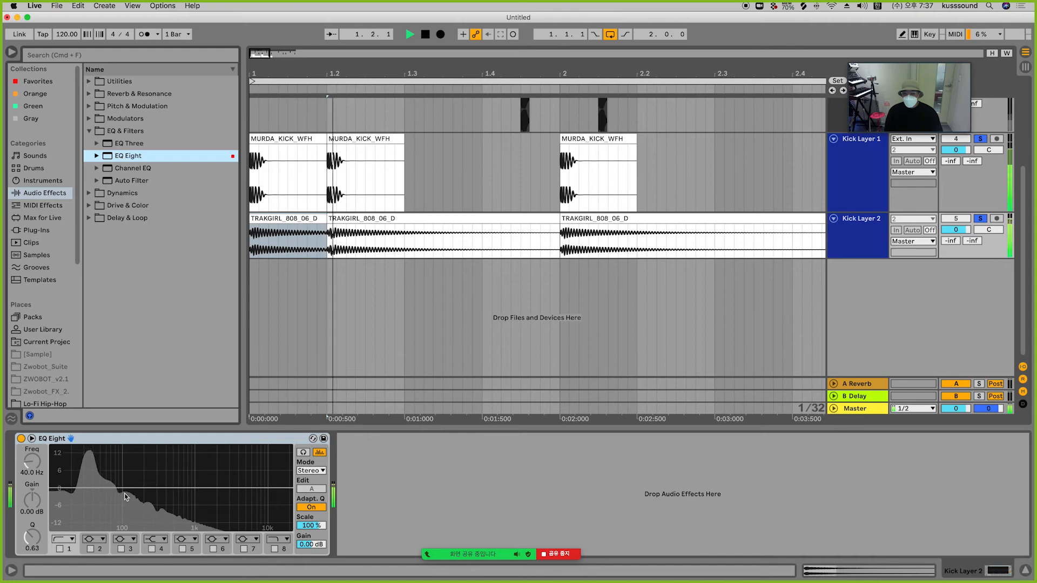
key("space")
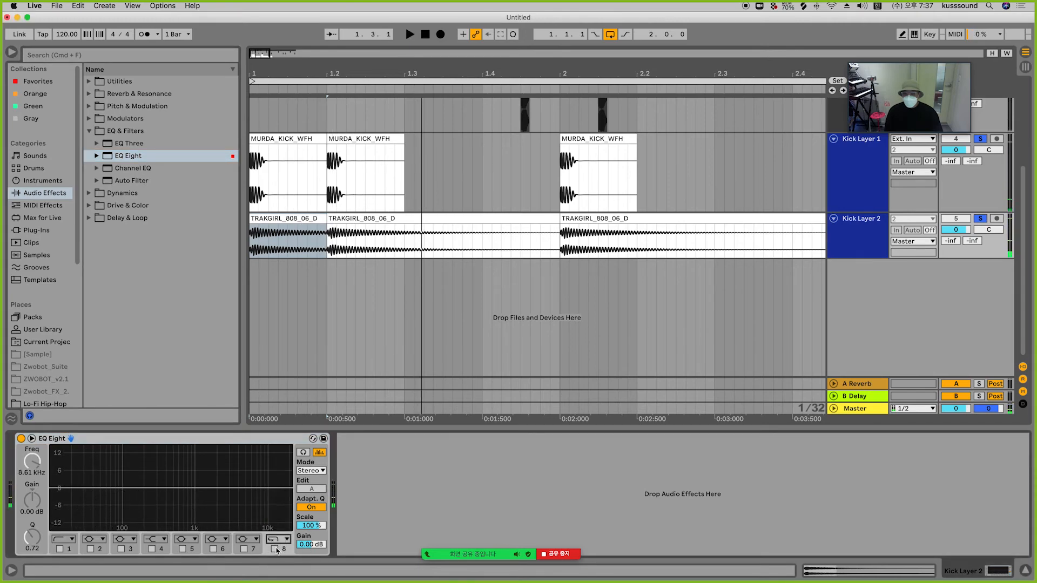
left_click(274, 549)
type("1")
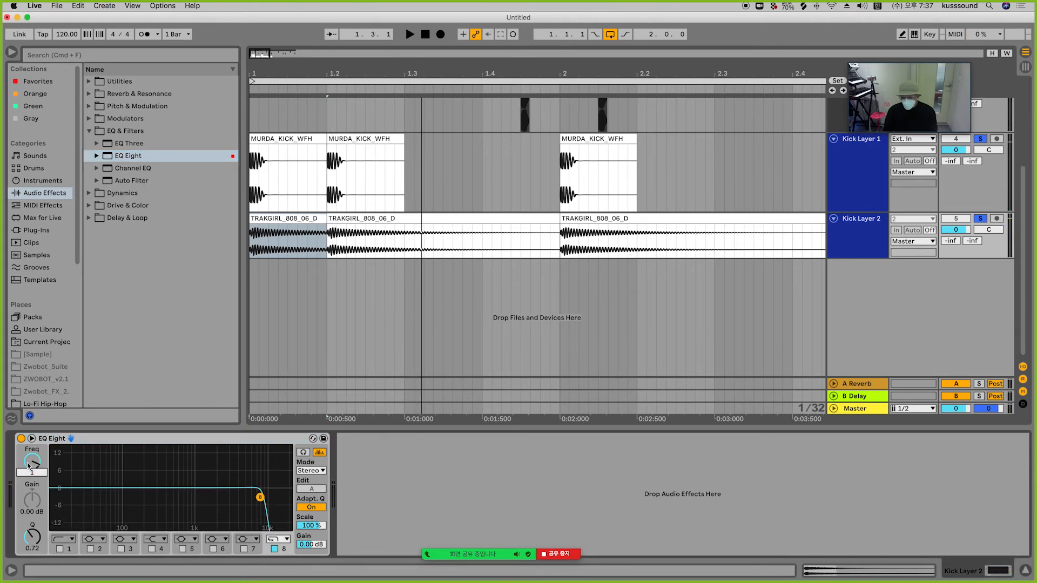
type("00")
key("Return")
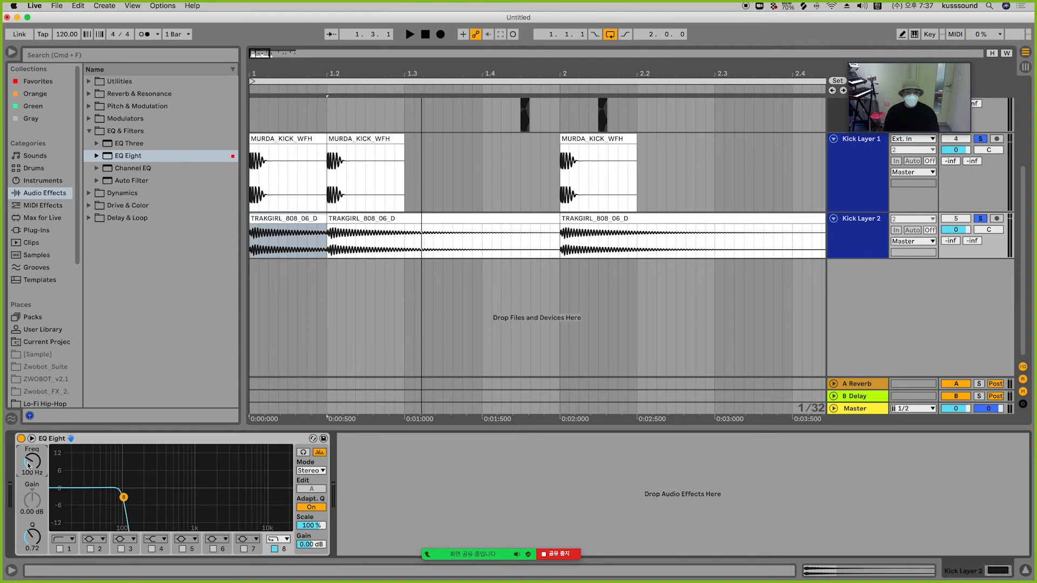
Step: Play the pattern, lower Kick Layer 2's volume to -2.0 dB, and clear the solos
key("space")
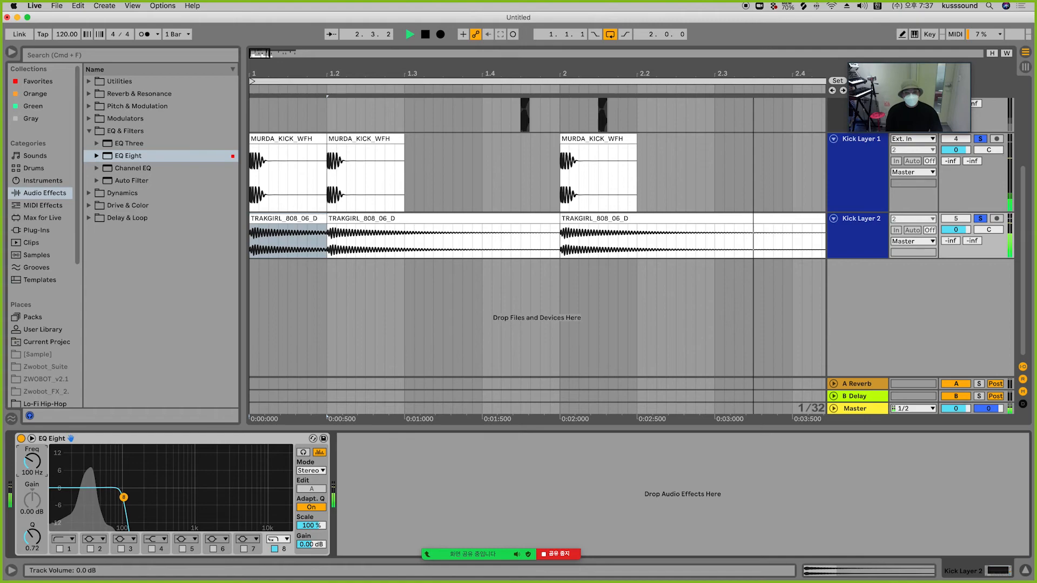
left_click_drag(962, 230, 962, 236)
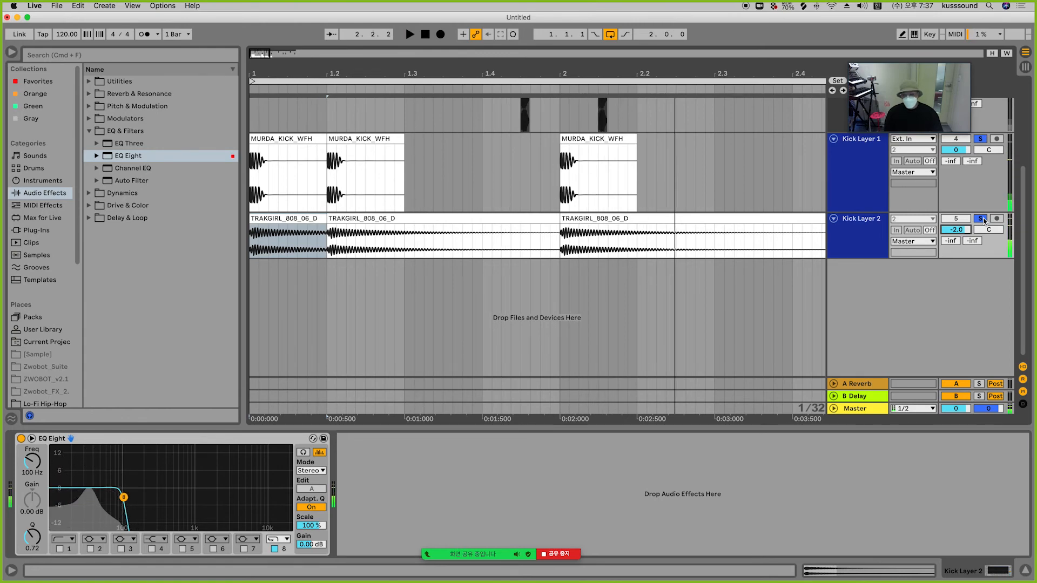
left_click(980, 218)
Step: Switch off the EQ Eight devices on Kick Layer 1 and Kick Layer 2
left_click(855, 173)
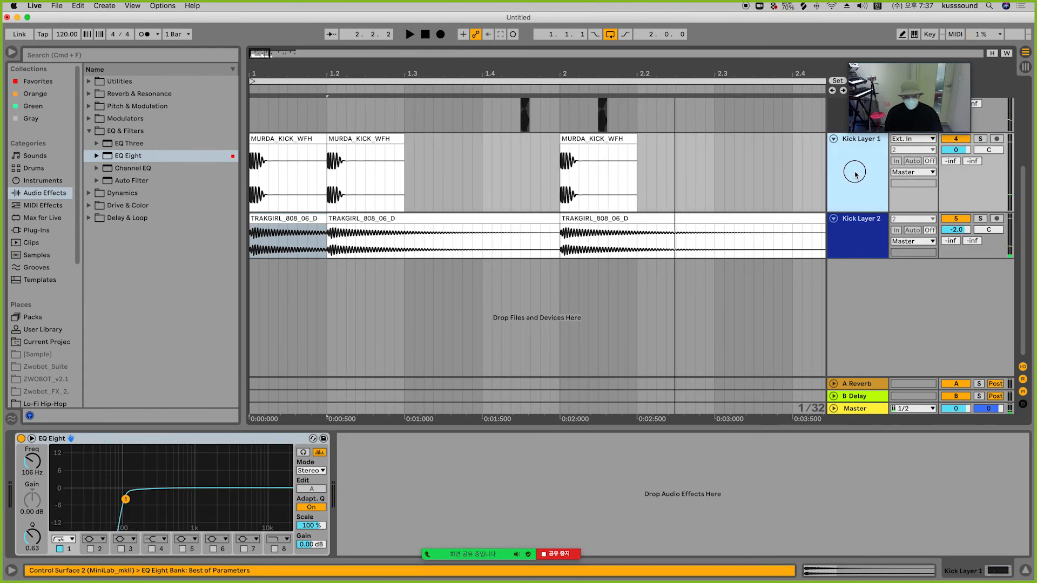
left_click(864, 238)
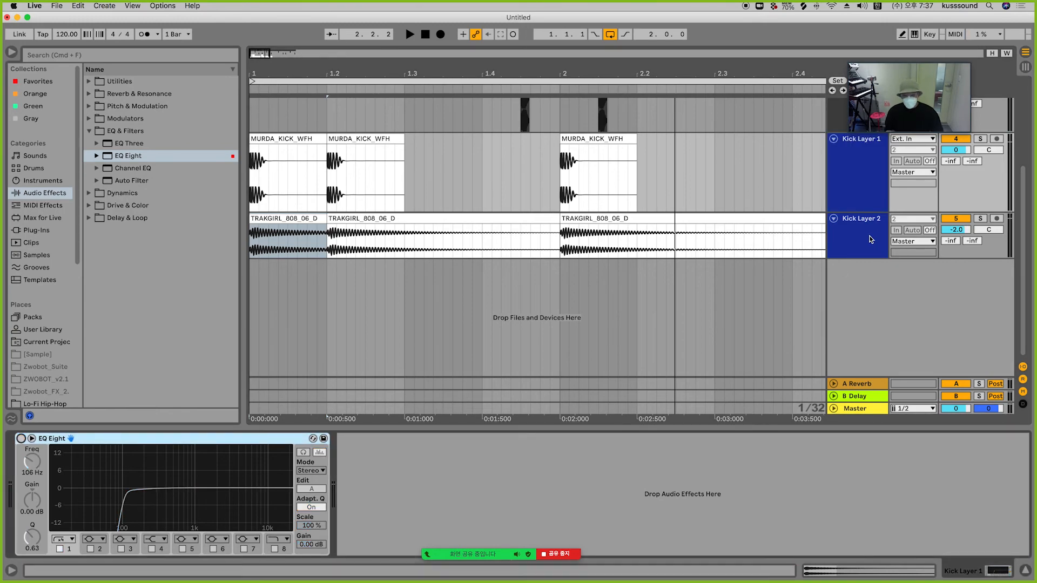
left_click(21, 438)
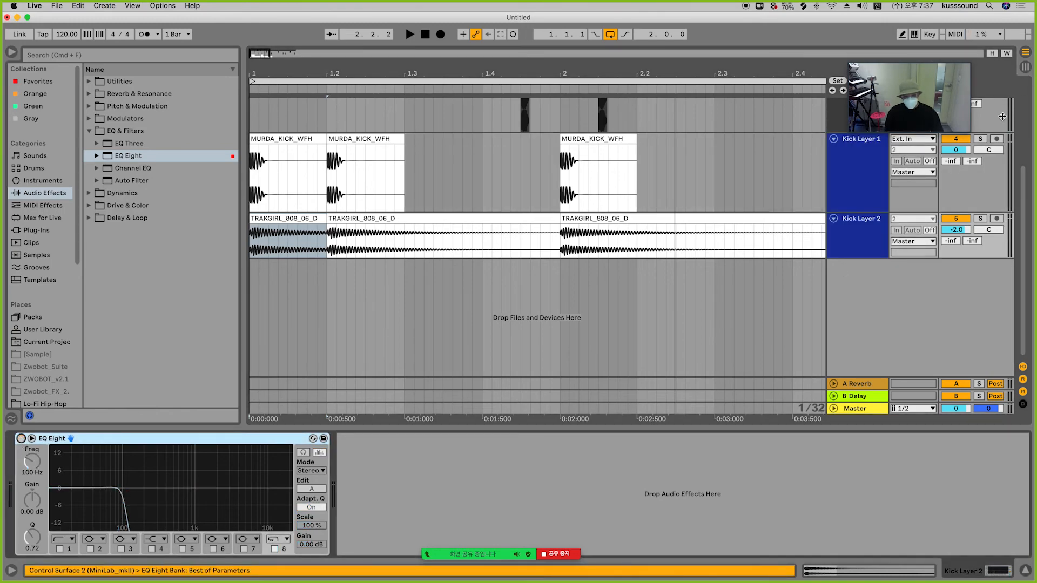
Step: Solo each kick layer in turn and play the pattern to compare them without EQ
left_click(982, 140)
key("space")
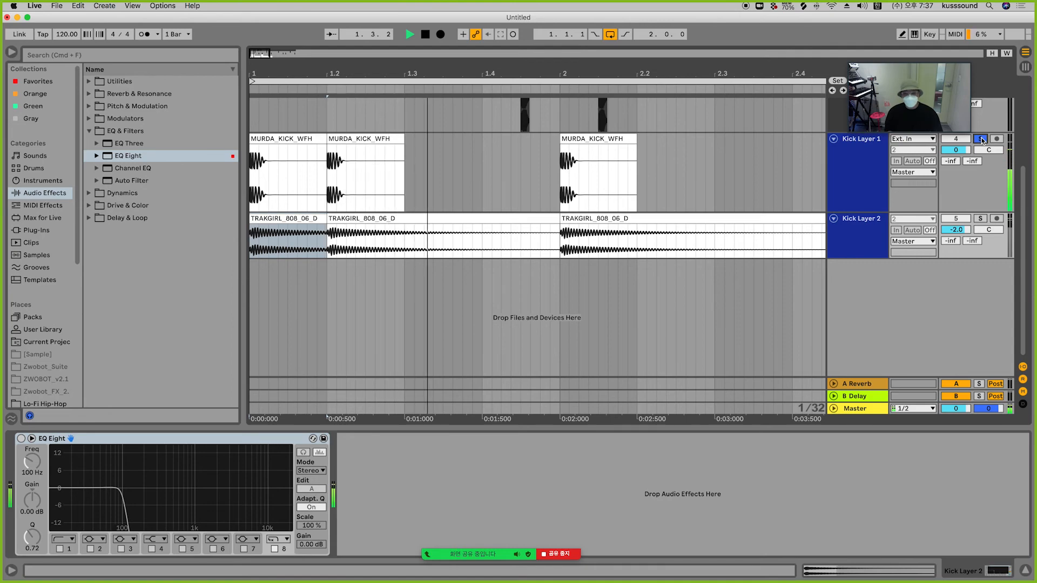
key("space")
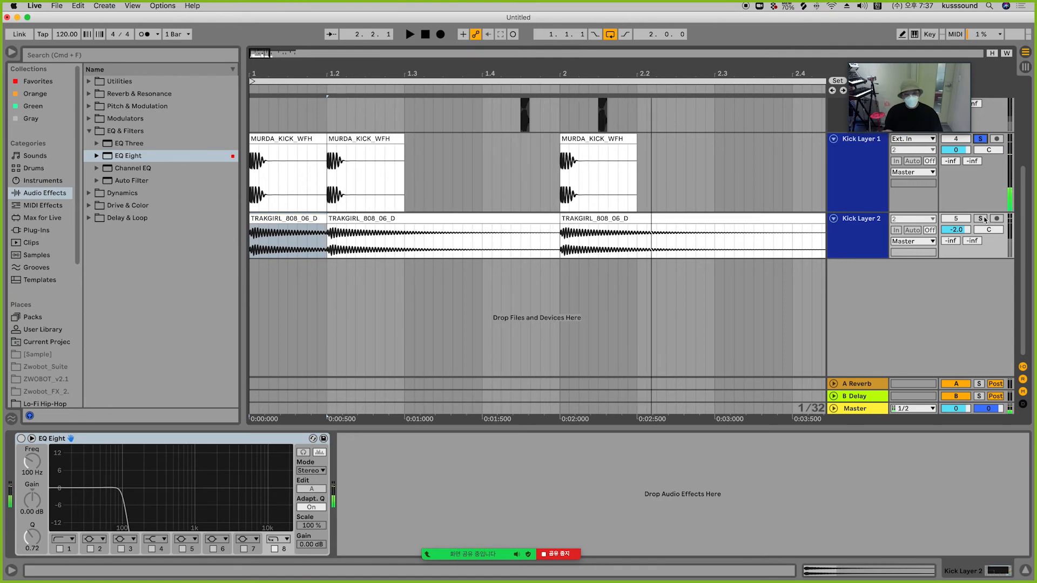
left_click(981, 219)
key("space")
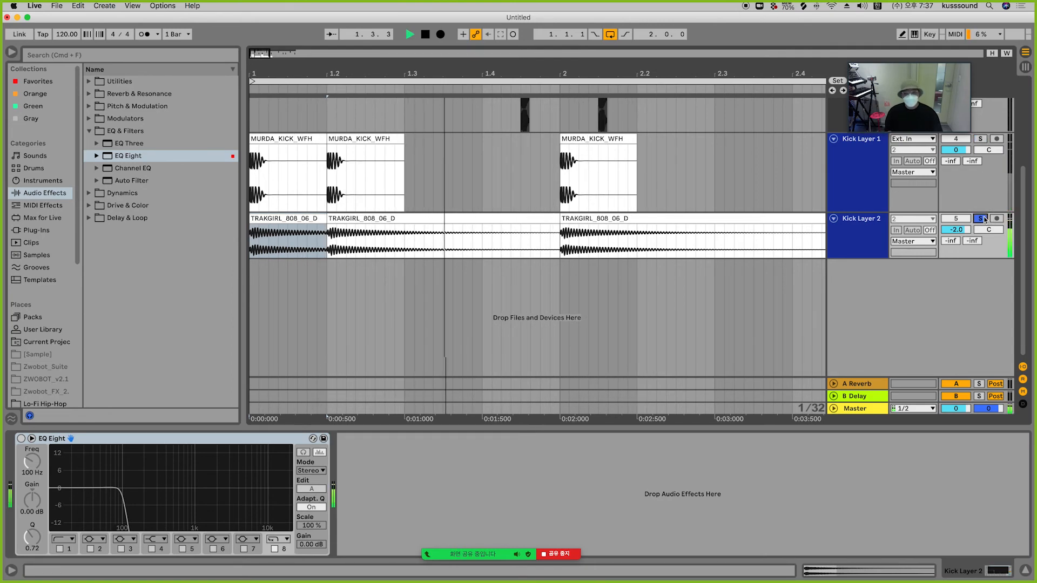
key("space")
left_click(981, 219)
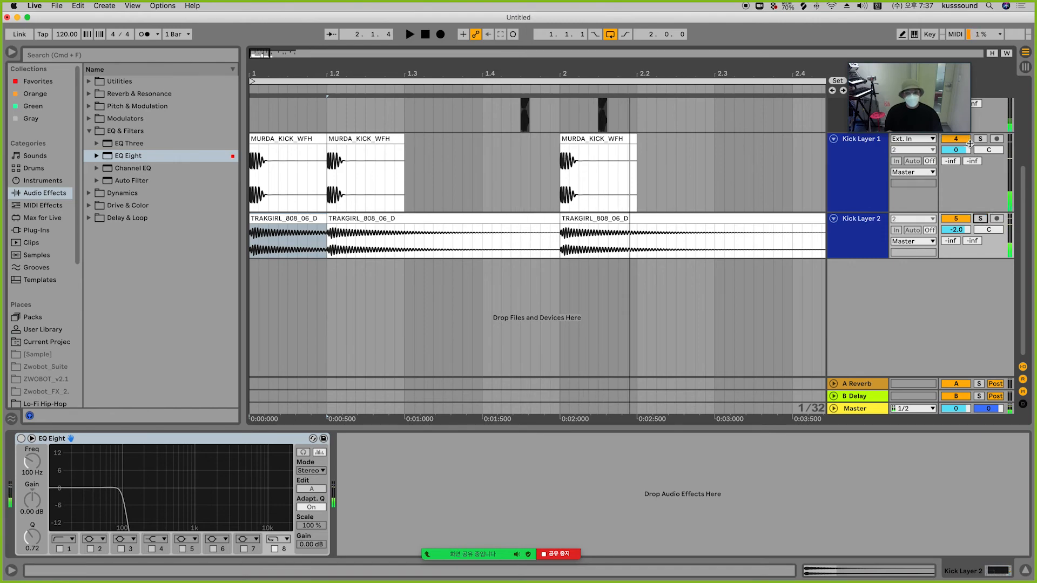
left_click(983, 142)
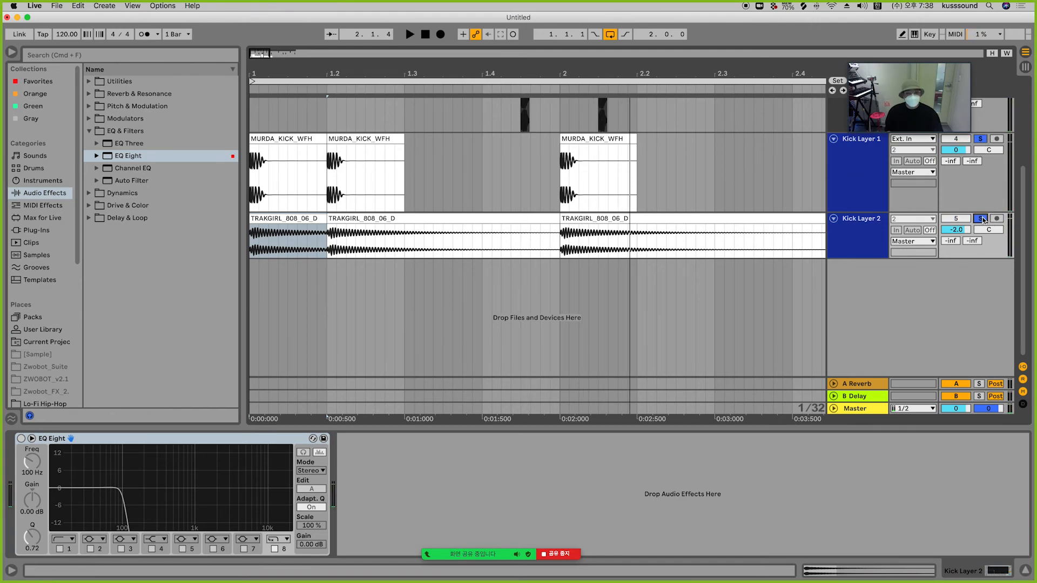
key("space")
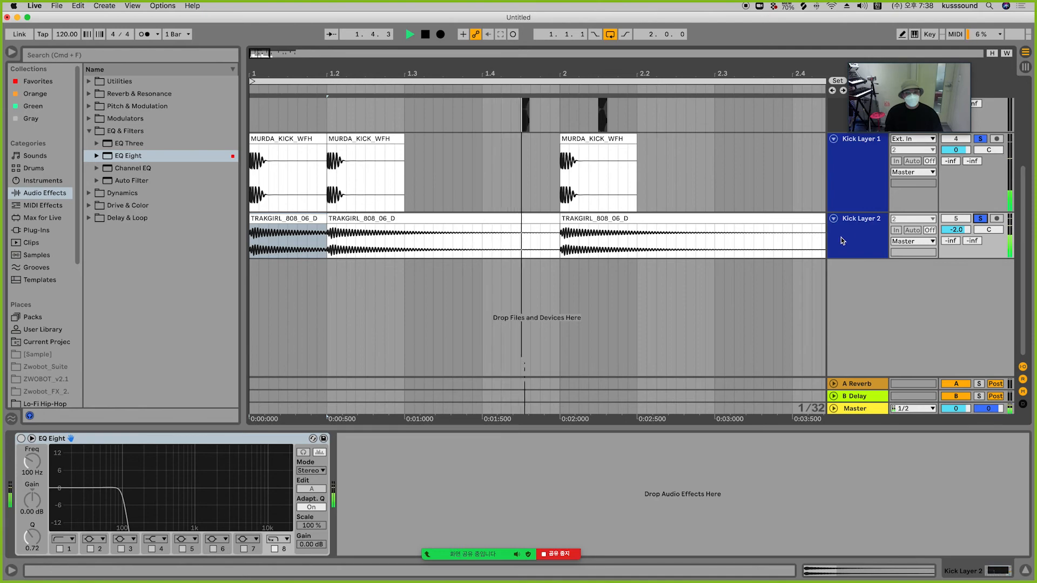
key("space")
Step: Switch Kick Layer 2's EQ Eight back on and toggle its solo
left_click(857, 197)
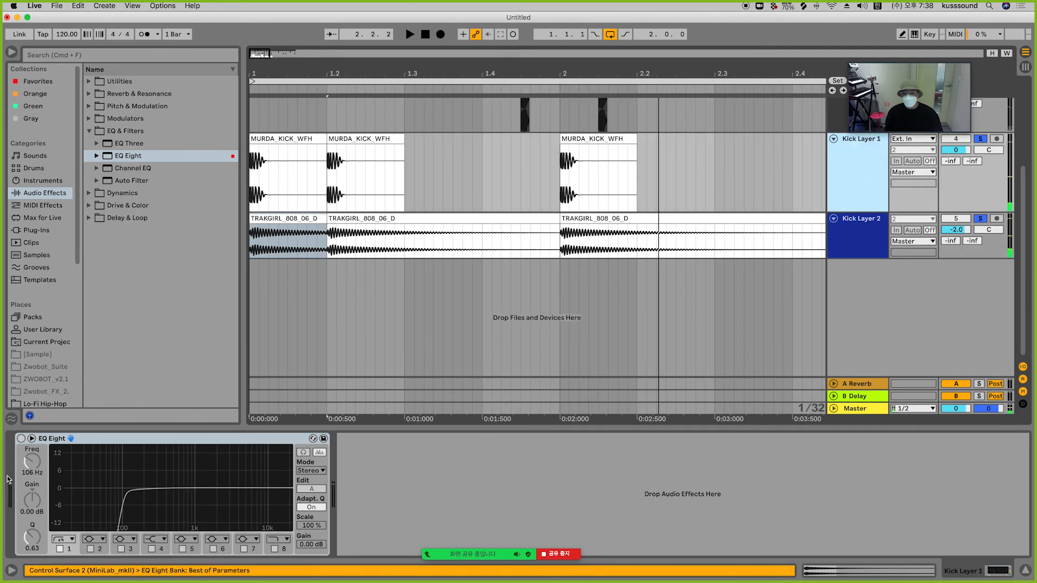
left_click(837, 236)
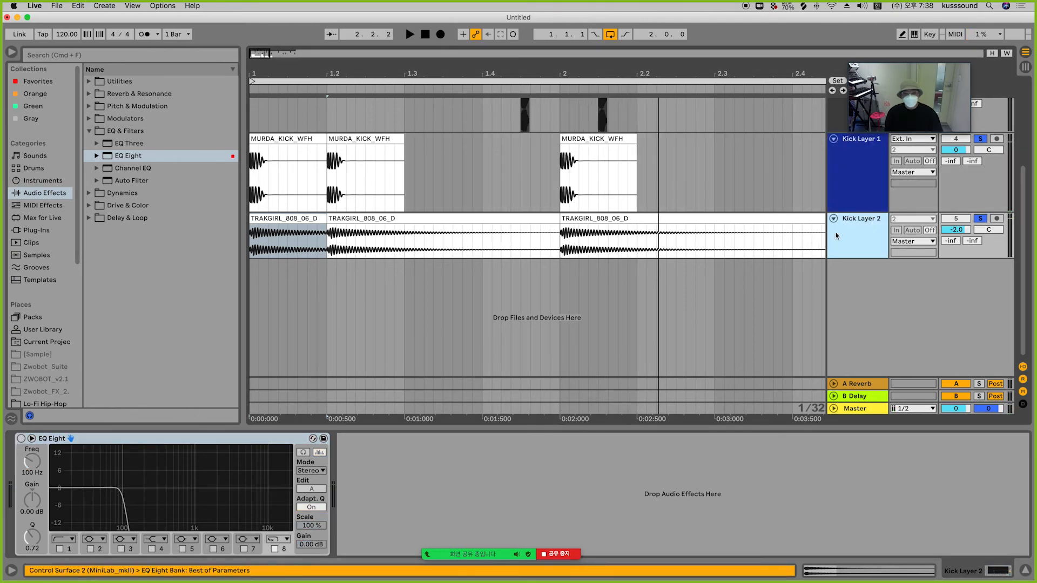
left_click(21, 439)
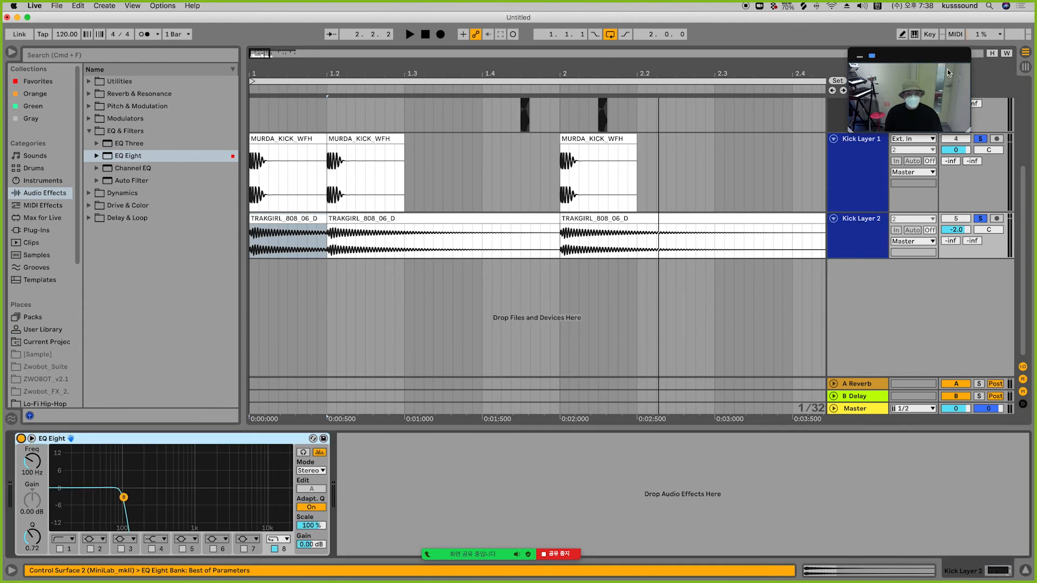
left_click(985, 219)
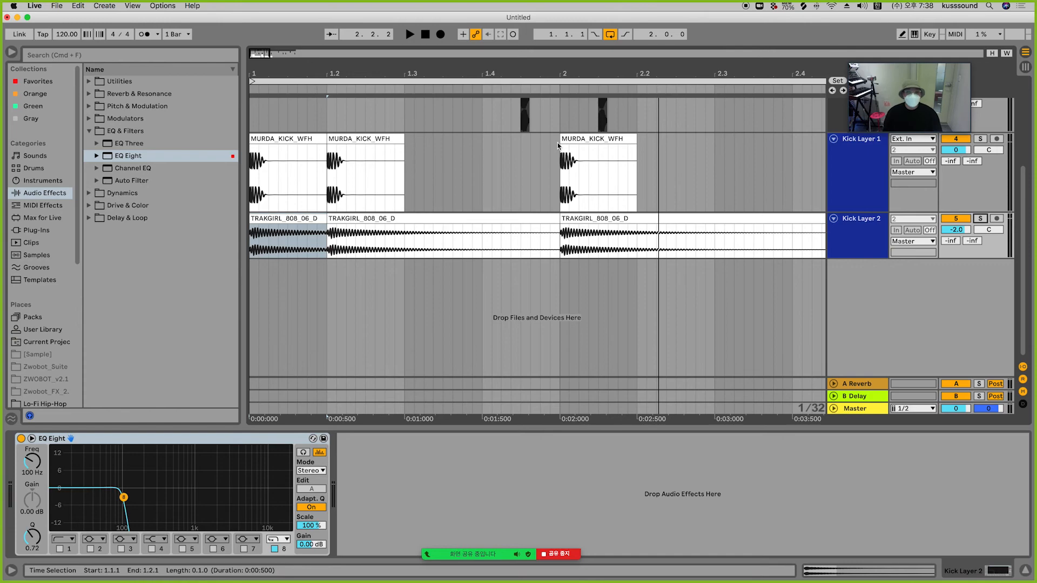
Step: Play the layered kick pattern and zoom the arrangement out and in to inspect both kick layers' waveforms
key("space")
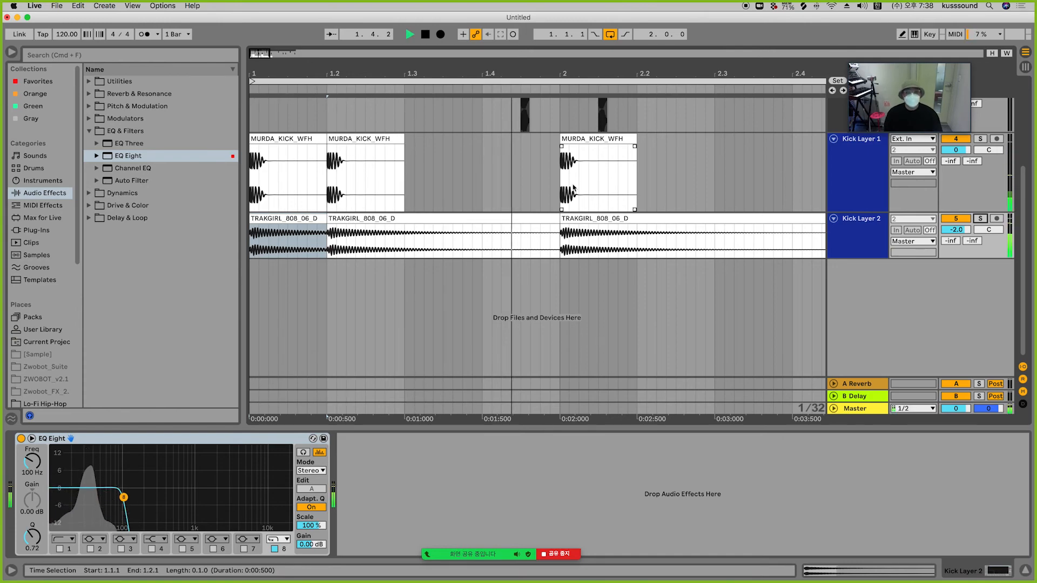
left_click_drag(643, 71, 642, 27)
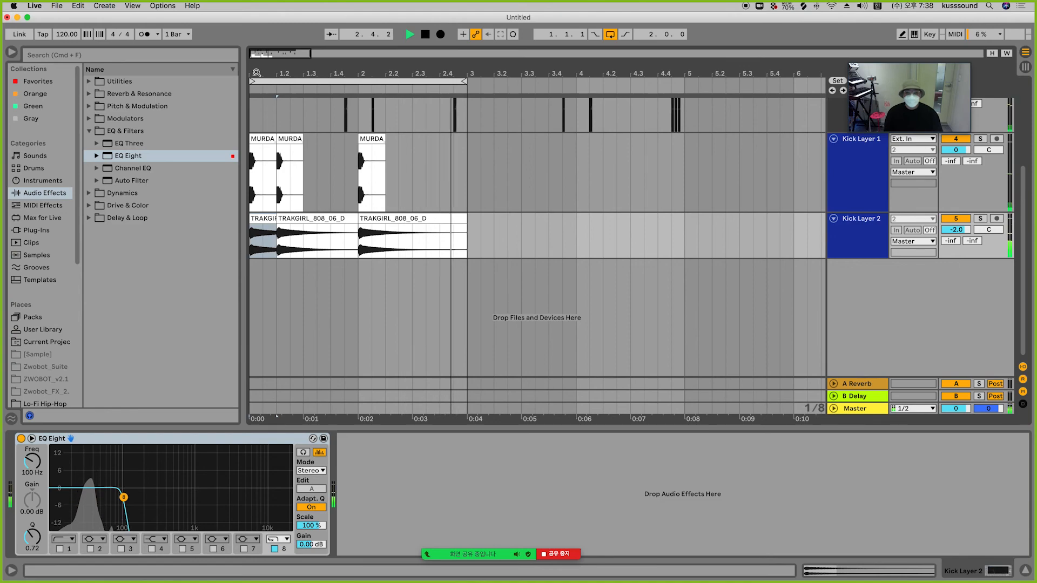
key("space")
left_click_drag(256, 72, 250, 72)
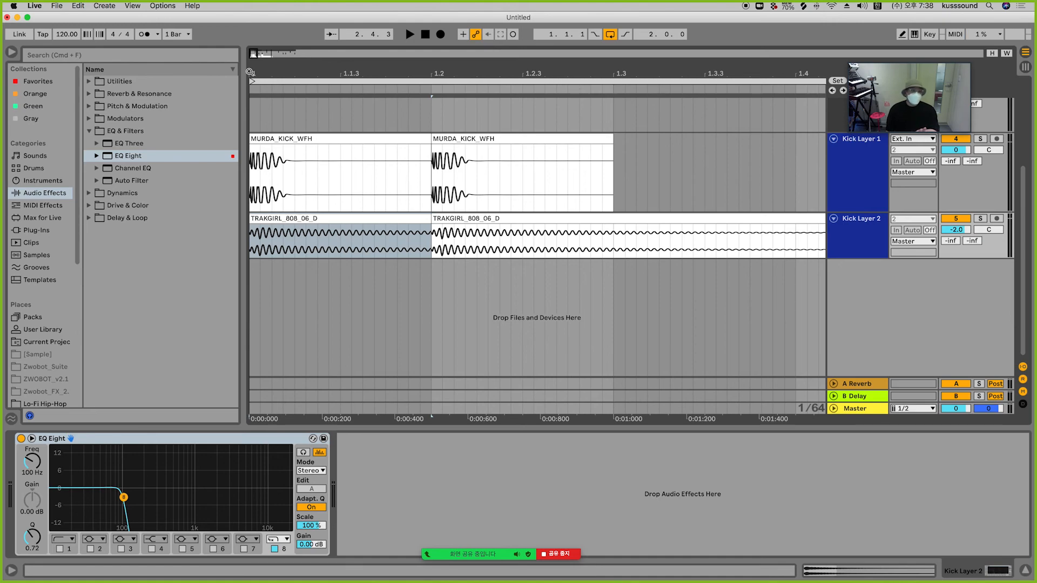
Step: Select Kick Layer 2 and place the insert marker at the start of bar 2 on its 808 clip
left_click(878, 228)
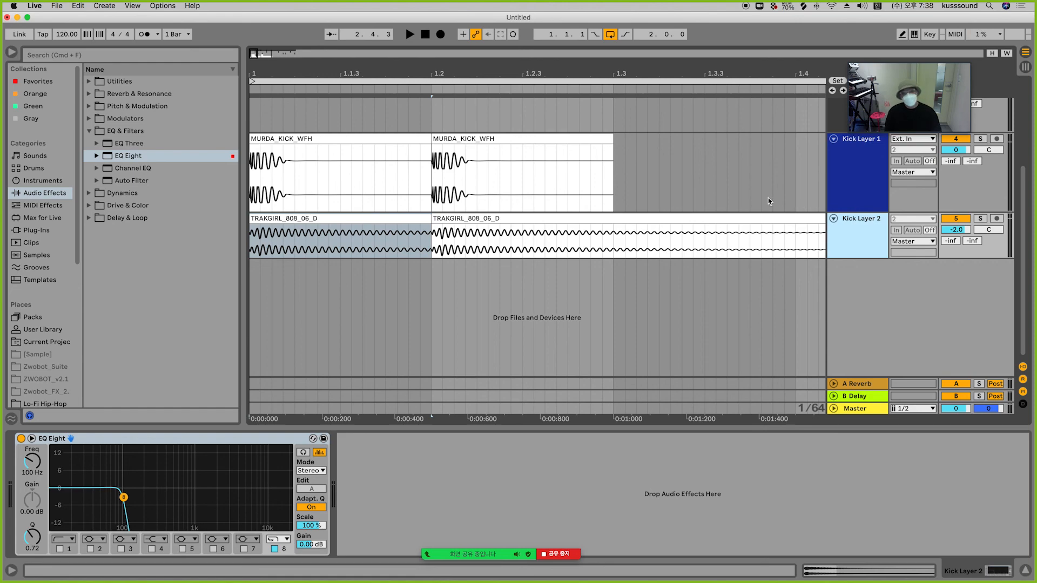
left_click_drag(554, 71, 554, 29)
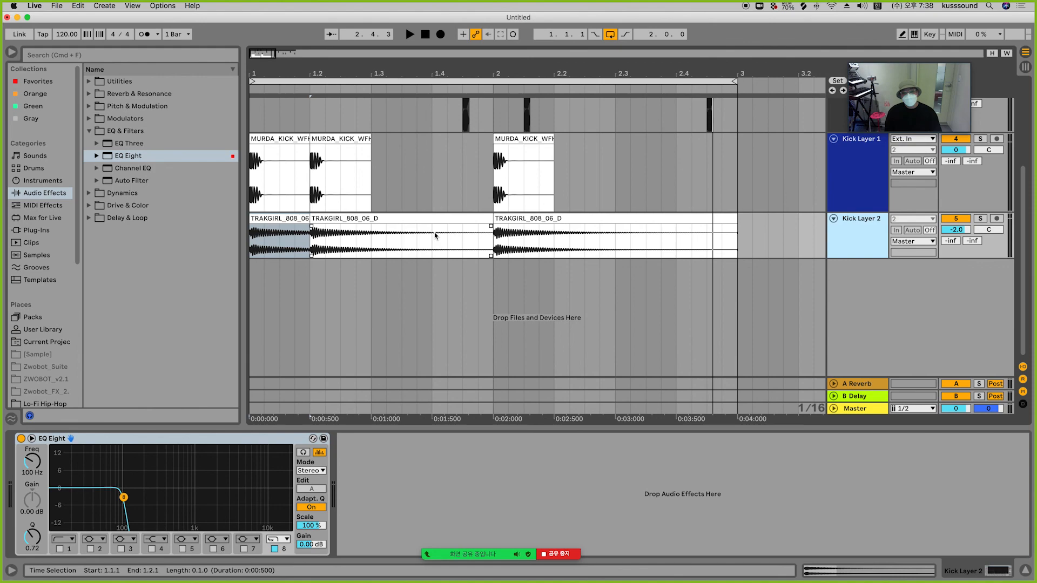
left_click(496, 245)
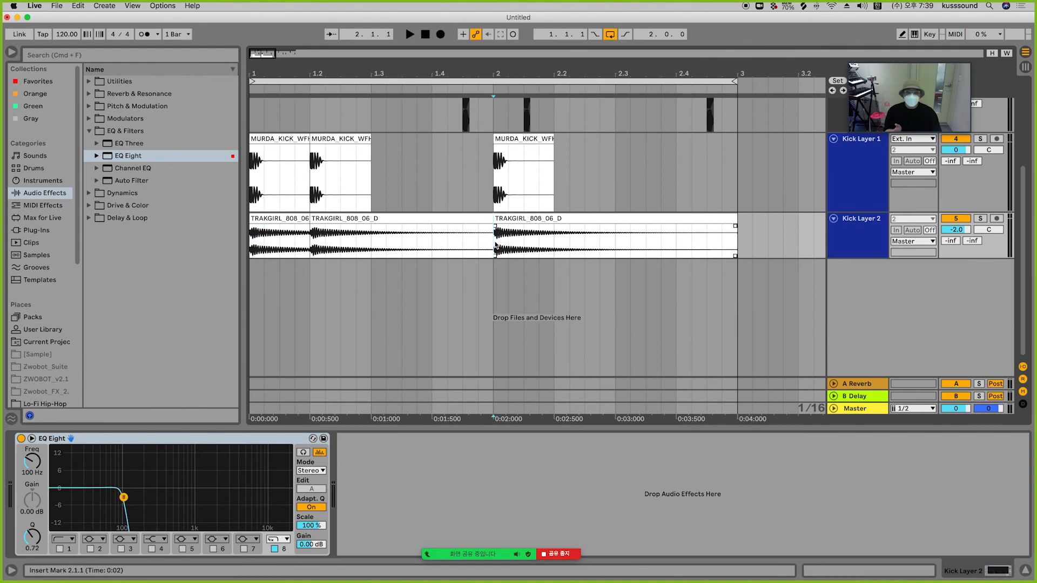